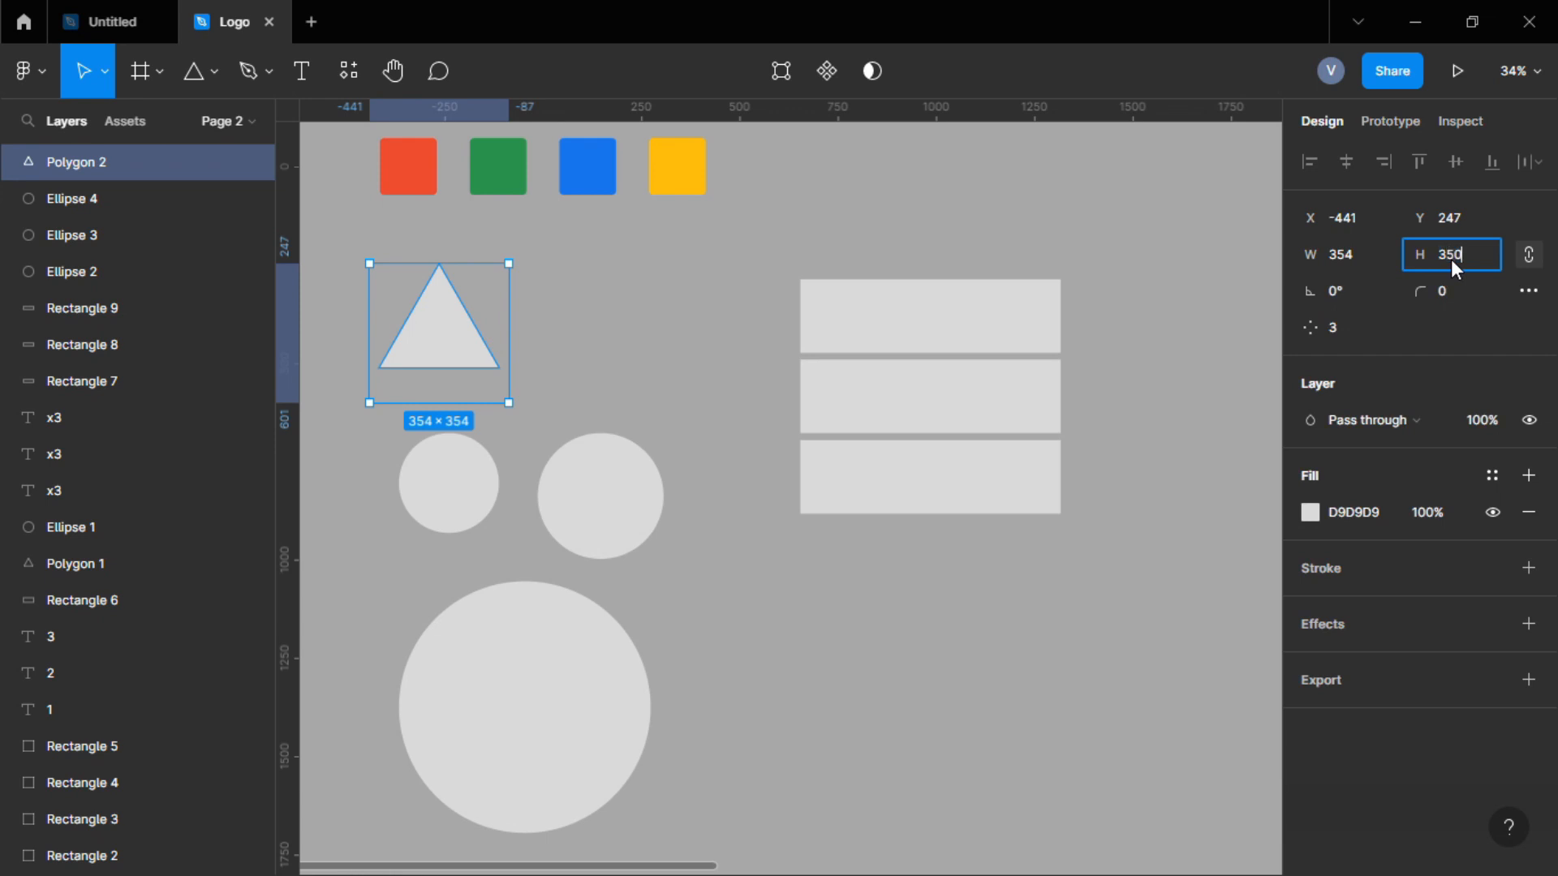
# Set the triangle's size to 350 × 350 and place two copies of it in a row to its left.
pyautogui.press('Return')
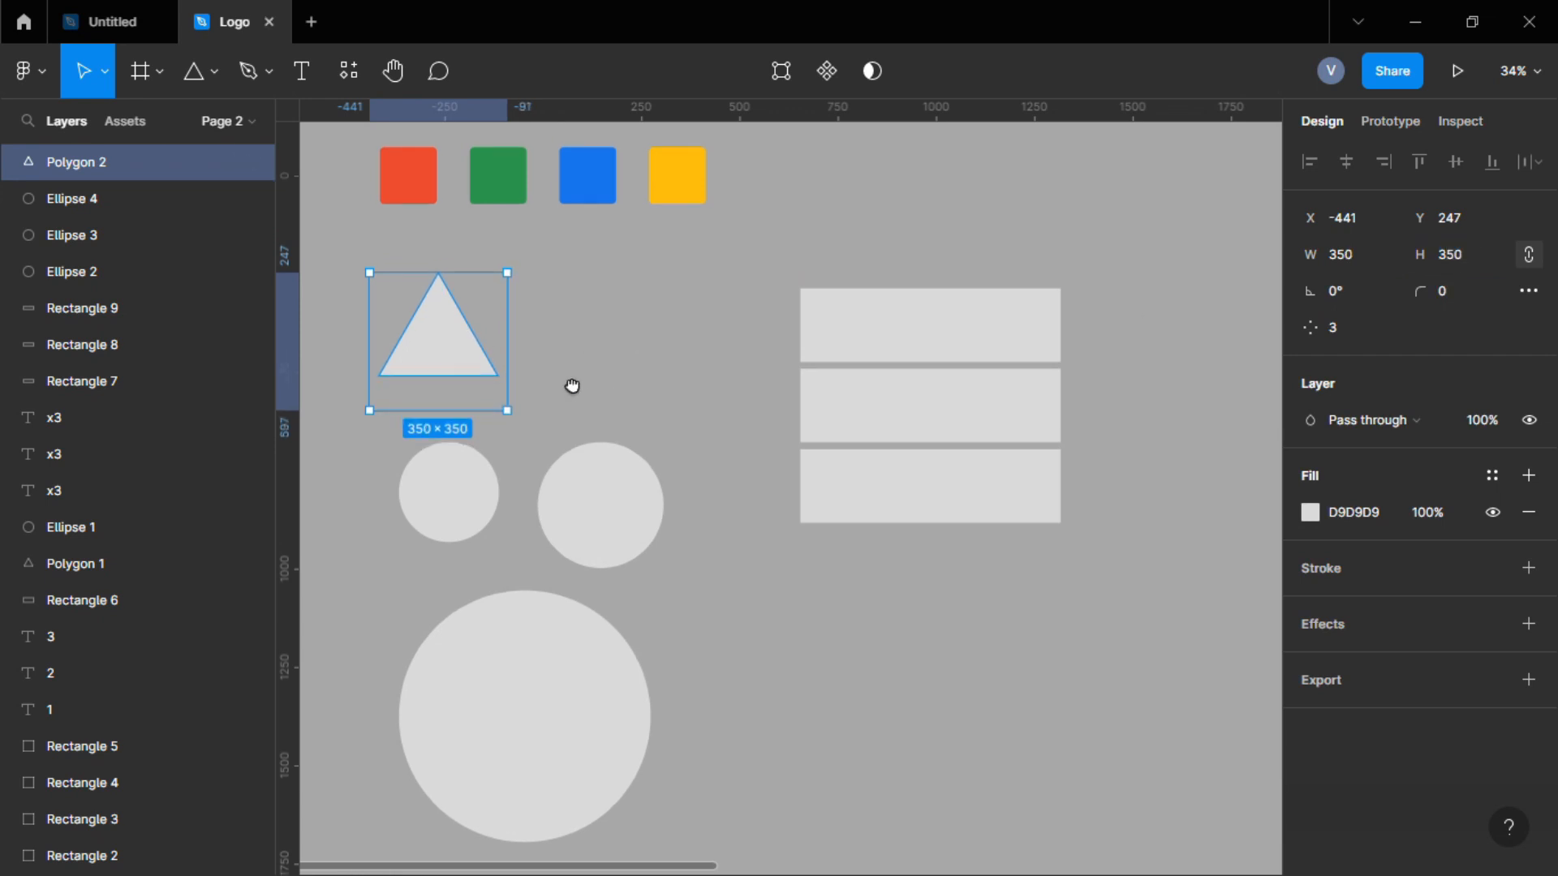
pyautogui.hscroll(-5, 570, 387)
pyautogui.keyDown('alt'); pyautogui.moveTo(785, 318); pyautogui.dragTo(524, 318); pyautogui.keyUp('alt')
pyautogui.keyDown('alt'); pyautogui.moveTo(740, 338); pyautogui.dragTo(667, 339); pyautogui.keyUp('alt')
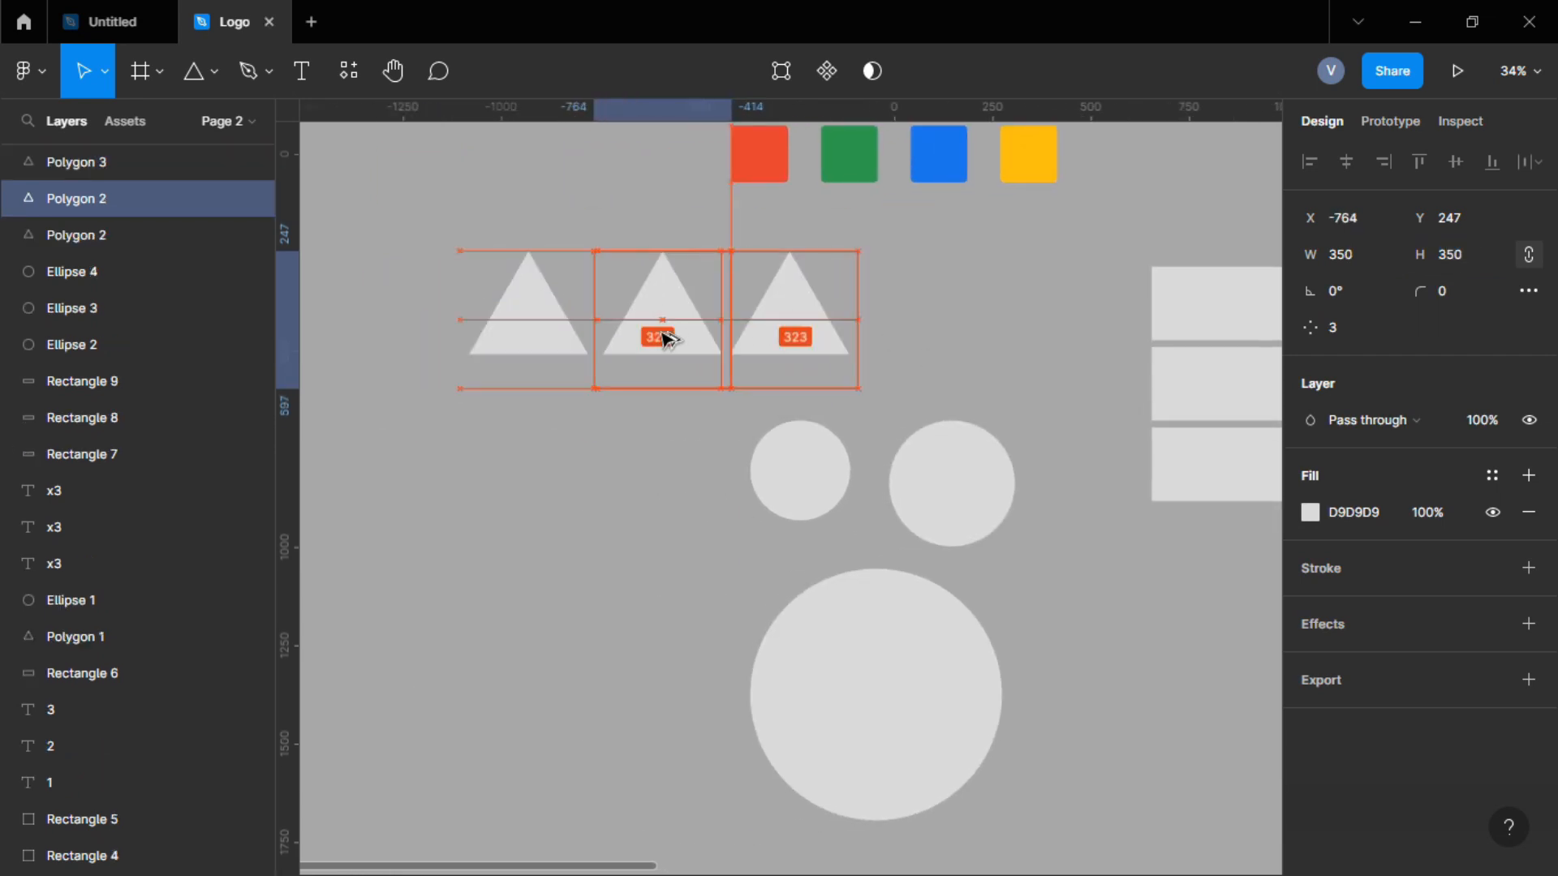
# Select the three circles and align their horizontal and vertical centers so they become concentric.
pyautogui.click(1120, 581)
pyautogui.scroll(-3, 892, 447)
pyautogui.hscroll(3, 893, 446)
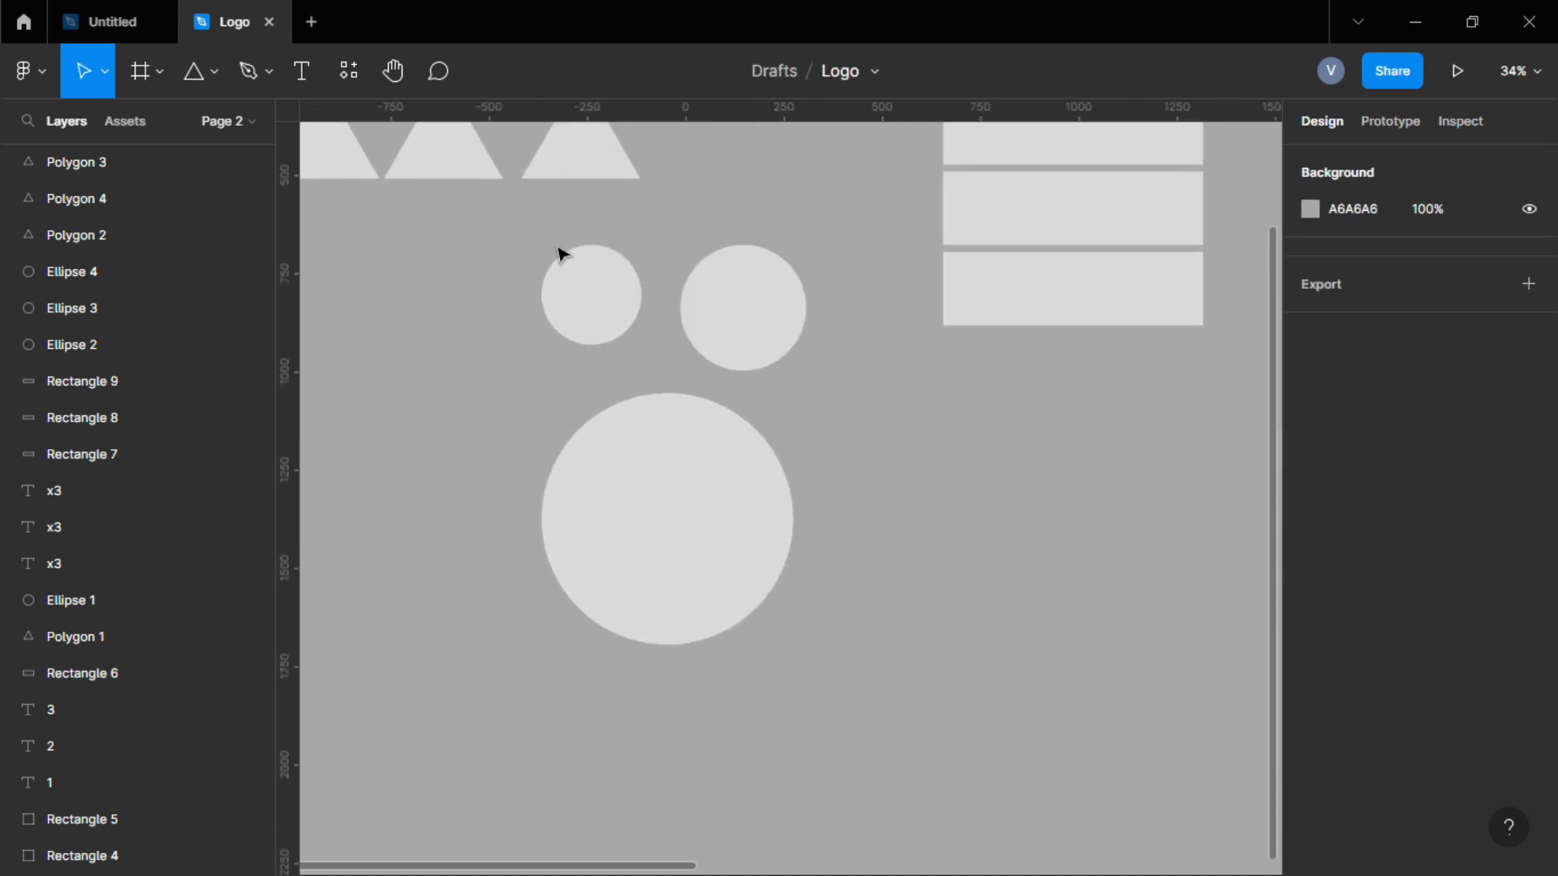
pyautogui.moveTo(552, 248); pyautogui.dragTo(865, 629)
pyautogui.click(1346, 160)
pyautogui.click(1455, 161)
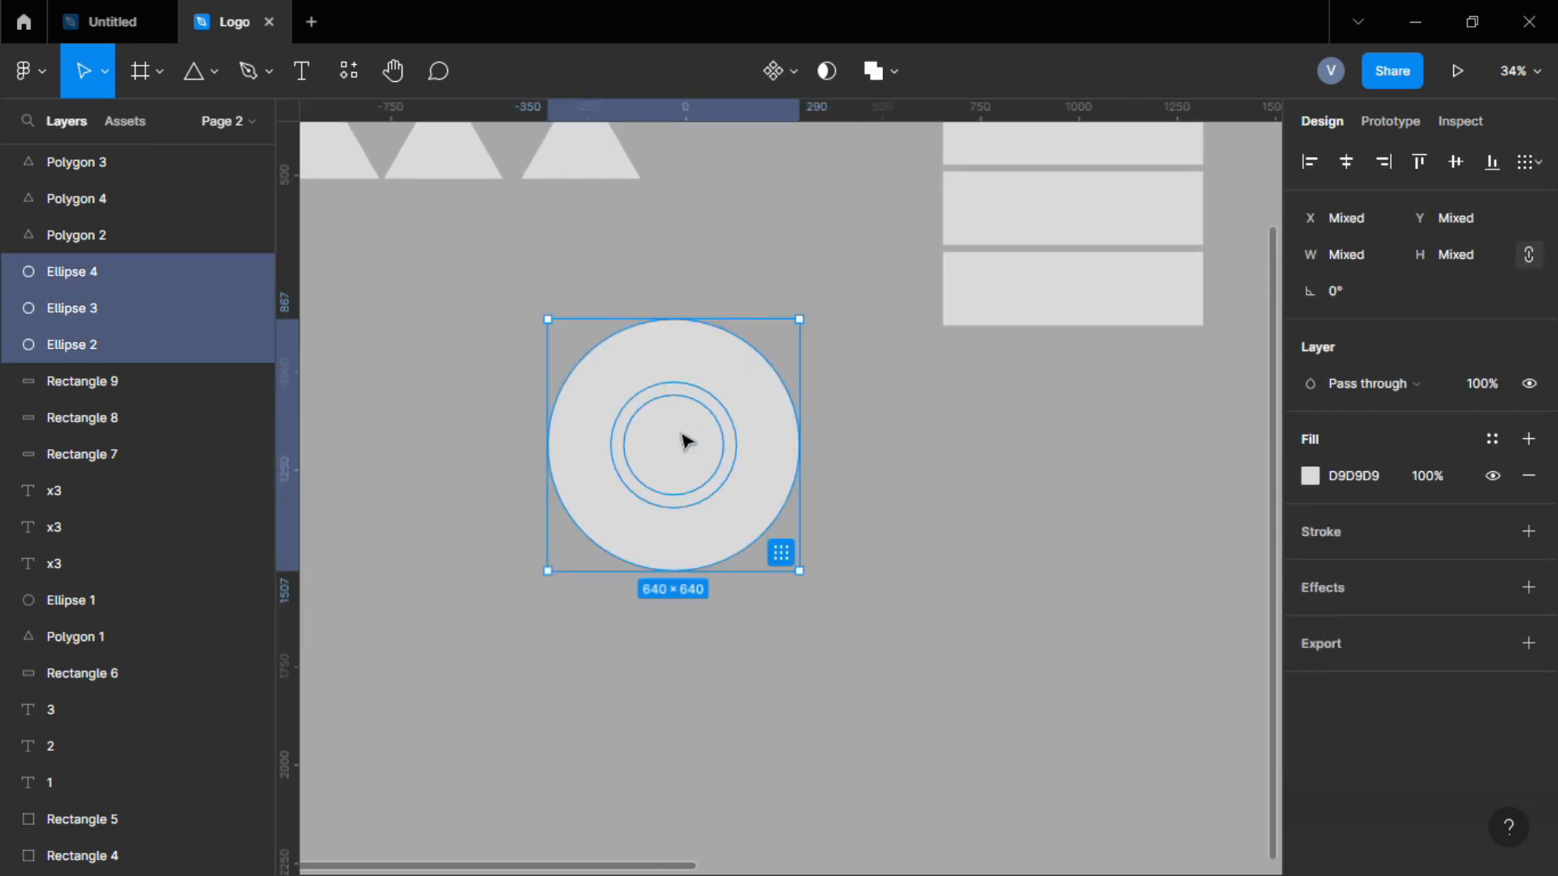
# Move the largest circle, Ellipse 4, below Ellipse 3 and Ellipse 2 in the layer order.
pyautogui.click(77, 269)
pyautogui.moveTo(110, 273); pyautogui.dragTo(109, 354)
pyautogui.click(109, 311)
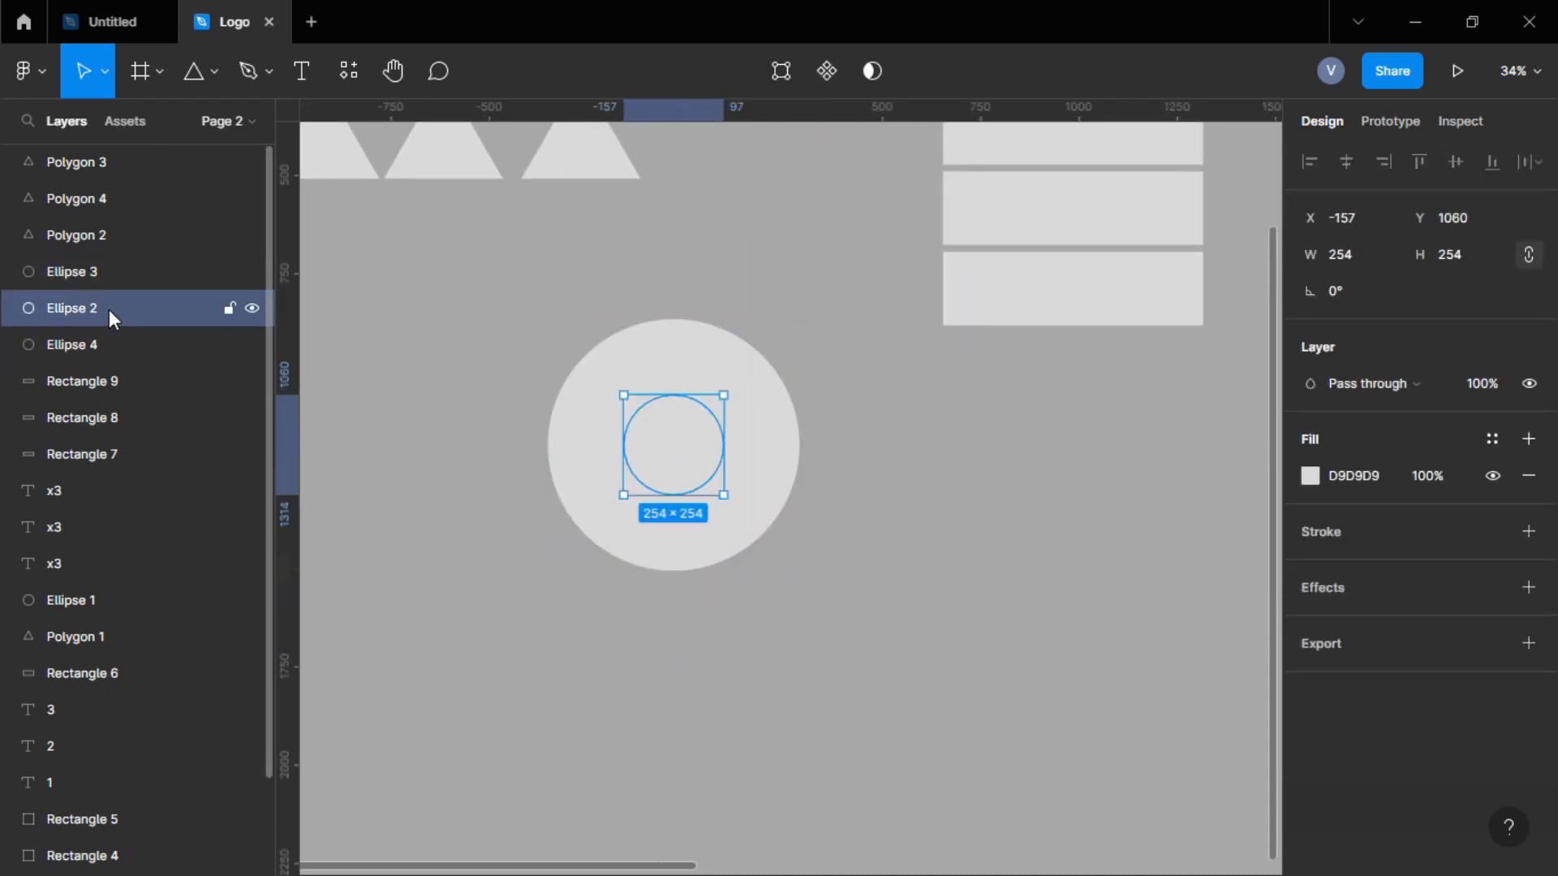
# Fill Ellipse 3 with white FFFFFF and place the smallest circle, Ellipse 2, above it in the layer order.
pyautogui.click(108, 275)
pyautogui.click(1314, 476)
pyautogui.moveTo(1034, 374); pyautogui.dragTo(1009, 304)
pyautogui.click(1262, 282)
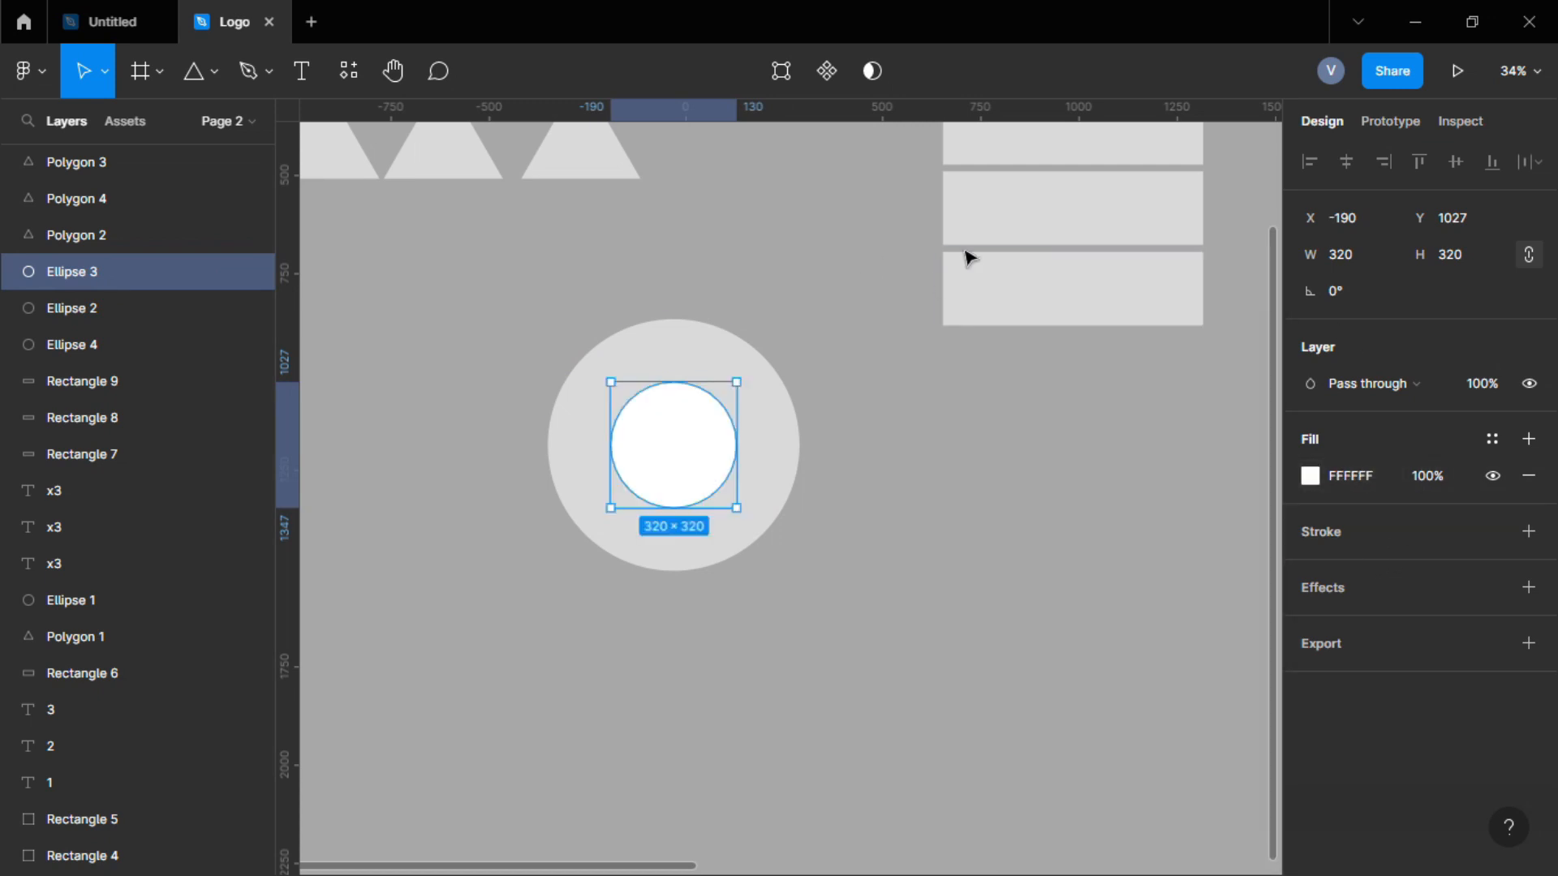
pyautogui.moveTo(139, 326); pyautogui.dragTo(139, 328)
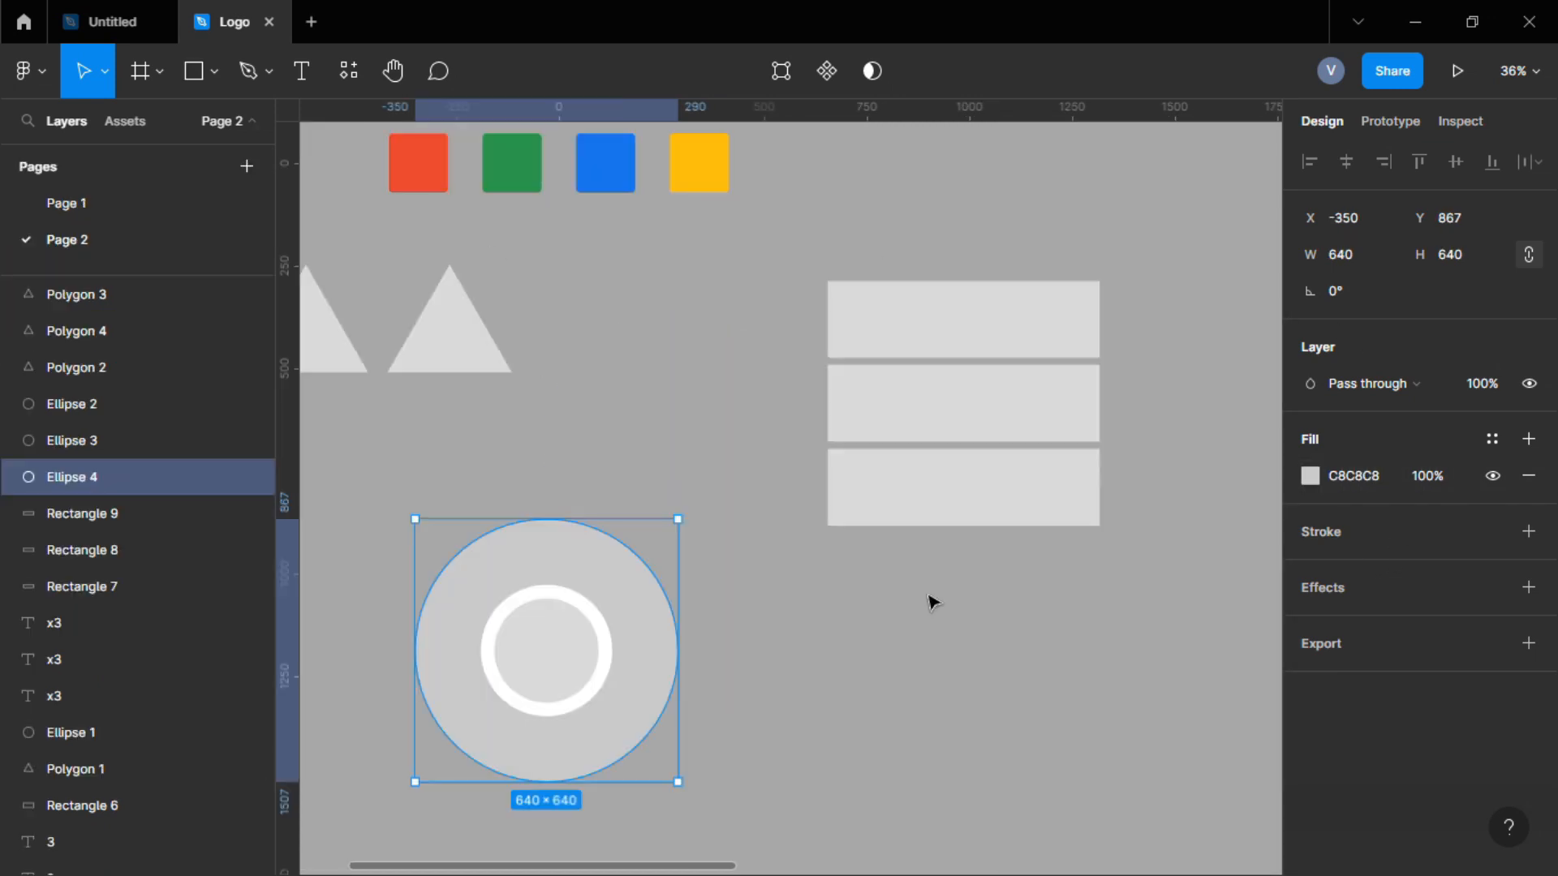
# Select Rectangle 9, Rectangle 8 and Rectangle 7 and move them above the ellipses in the layer order.
pyautogui.click(1009, 497)
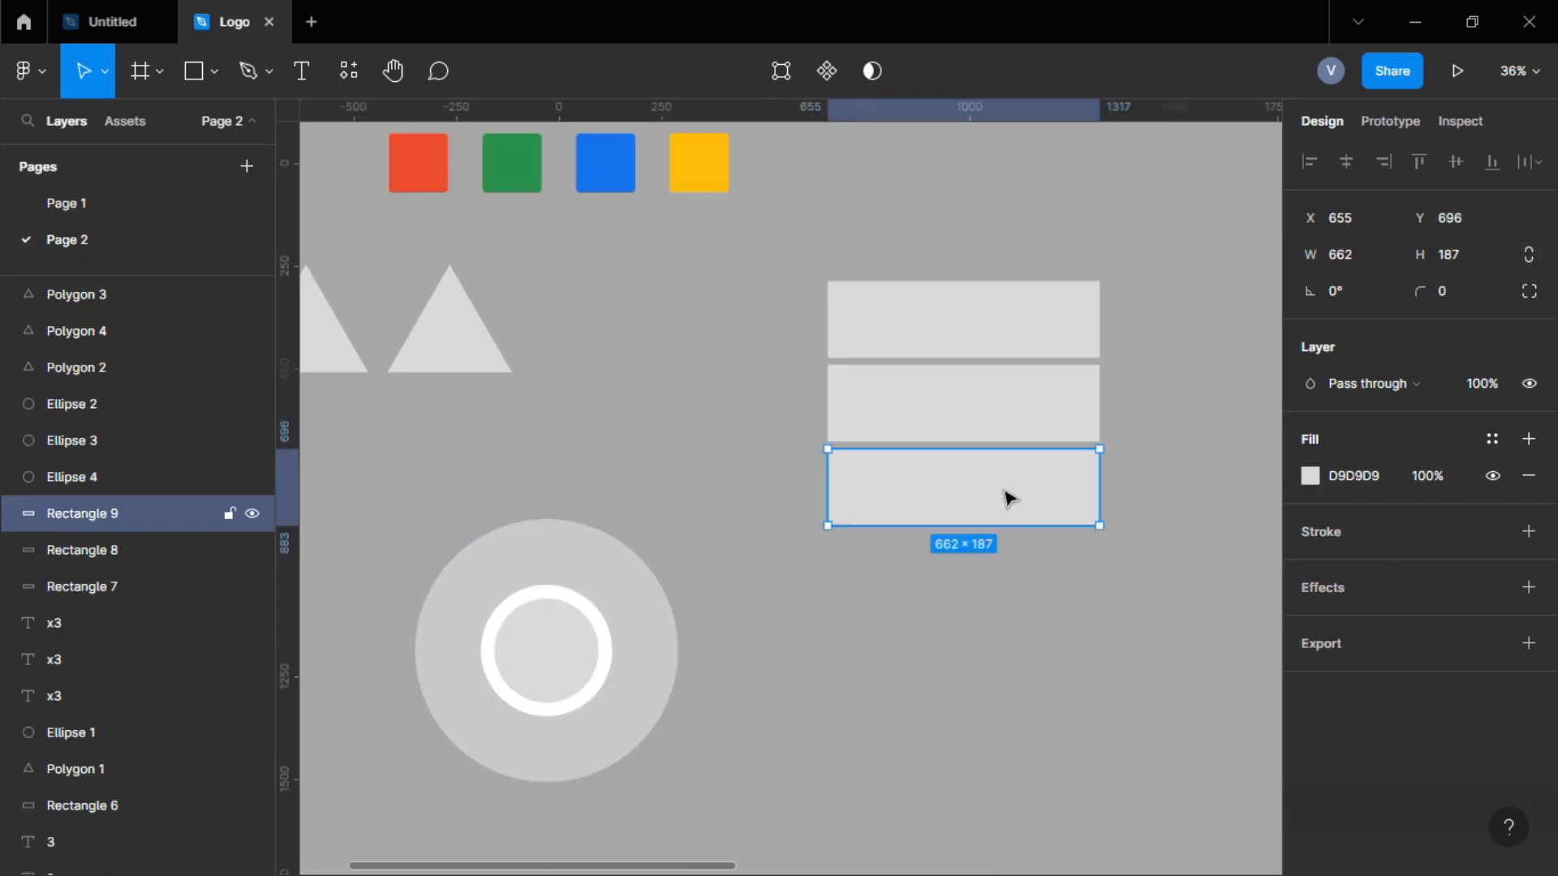
pyautogui.moveTo(1008, 498); pyautogui.dragTo(671, 500)
pyautogui.hotkey('ctrl', 'z')
pyautogui.keyDown('shift'); pyautogui.click(124, 586); pyautogui.keyUp('shift')
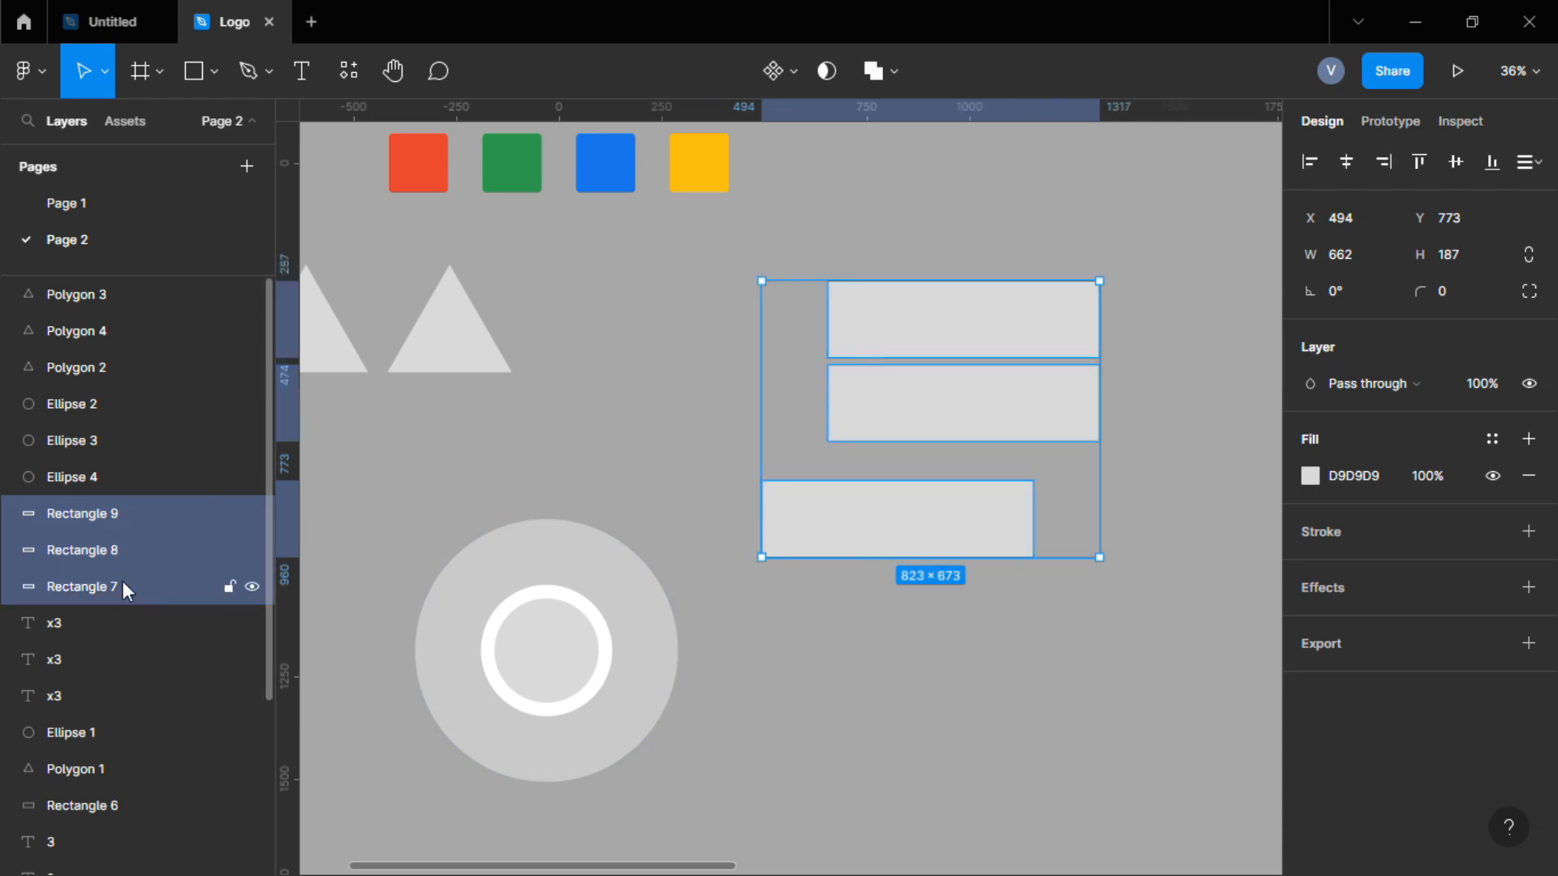
pyautogui.moveTo(143, 424); pyautogui.dragTo(143, 386)
# Move Rectangle 9 over the large circle to X -361, Y 840, with its bottom edge touching the top of the white ring.
pyautogui.click(957, 524)
pyautogui.moveTo(957, 524); pyautogui.dragTo(601, 550)
pyautogui.scroll(6, 582, 578)
pyautogui.moveTo(495, 743); pyautogui.dragTo(939, 560)
pyautogui.scroll(-6, 931, 561)
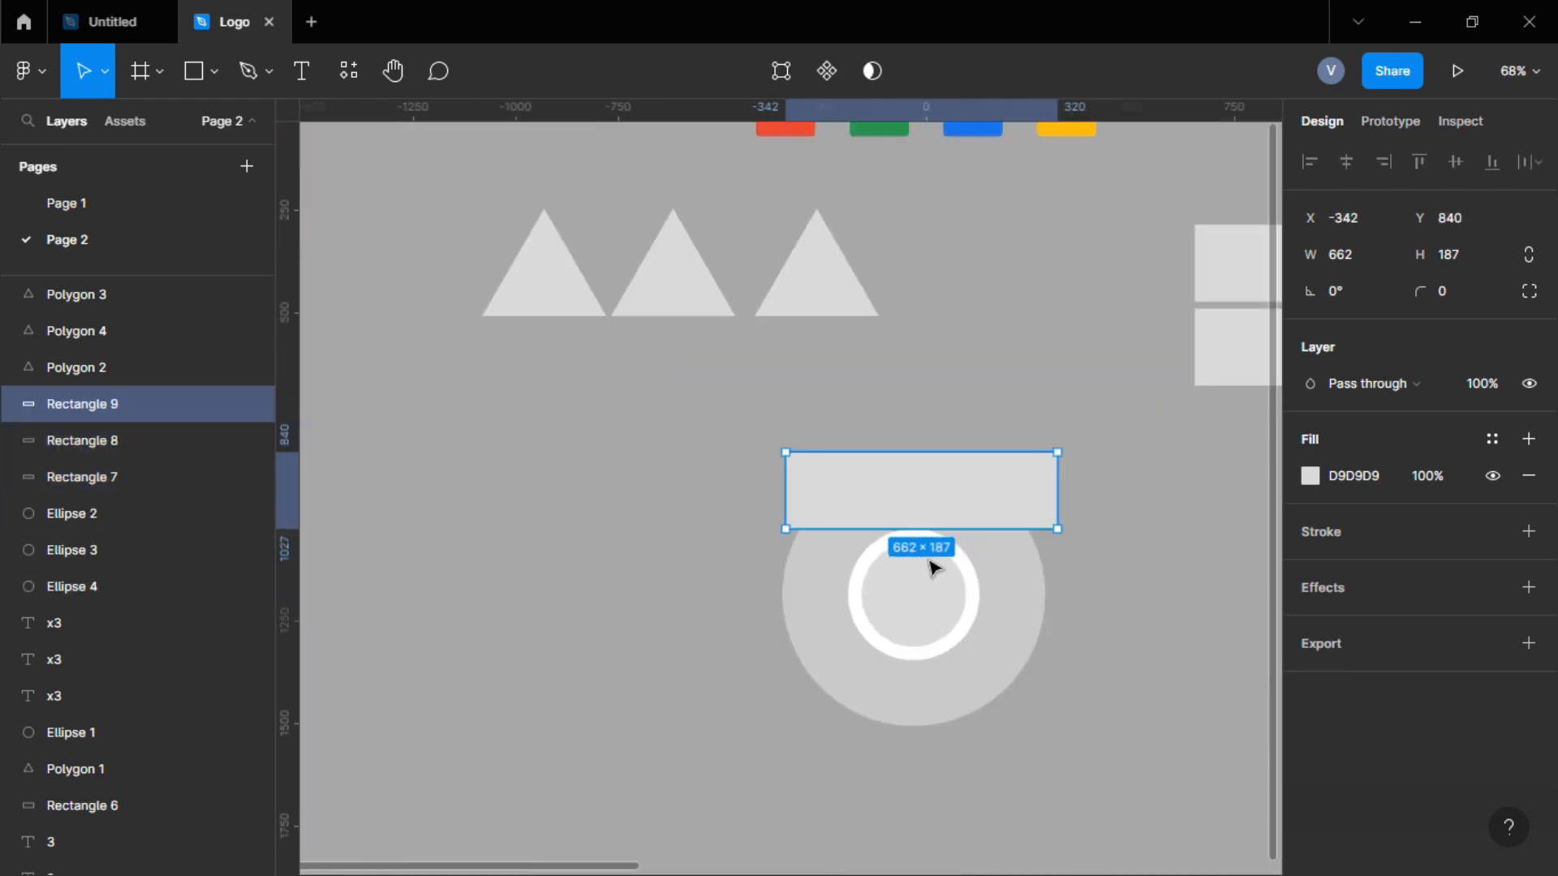
pyautogui.scroll(1, 1030, 522)
pyautogui.scroll(2, 1030, 524)
pyautogui.moveTo(969, 492); pyautogui.dragTo(956, 491)
pyautogui.moveTo(1104, 675); pyautogui.dragTo(903, 580)
pyautogui.scroll(-2, 904, 580)
pyautogui.scroll(10, 751, 538)
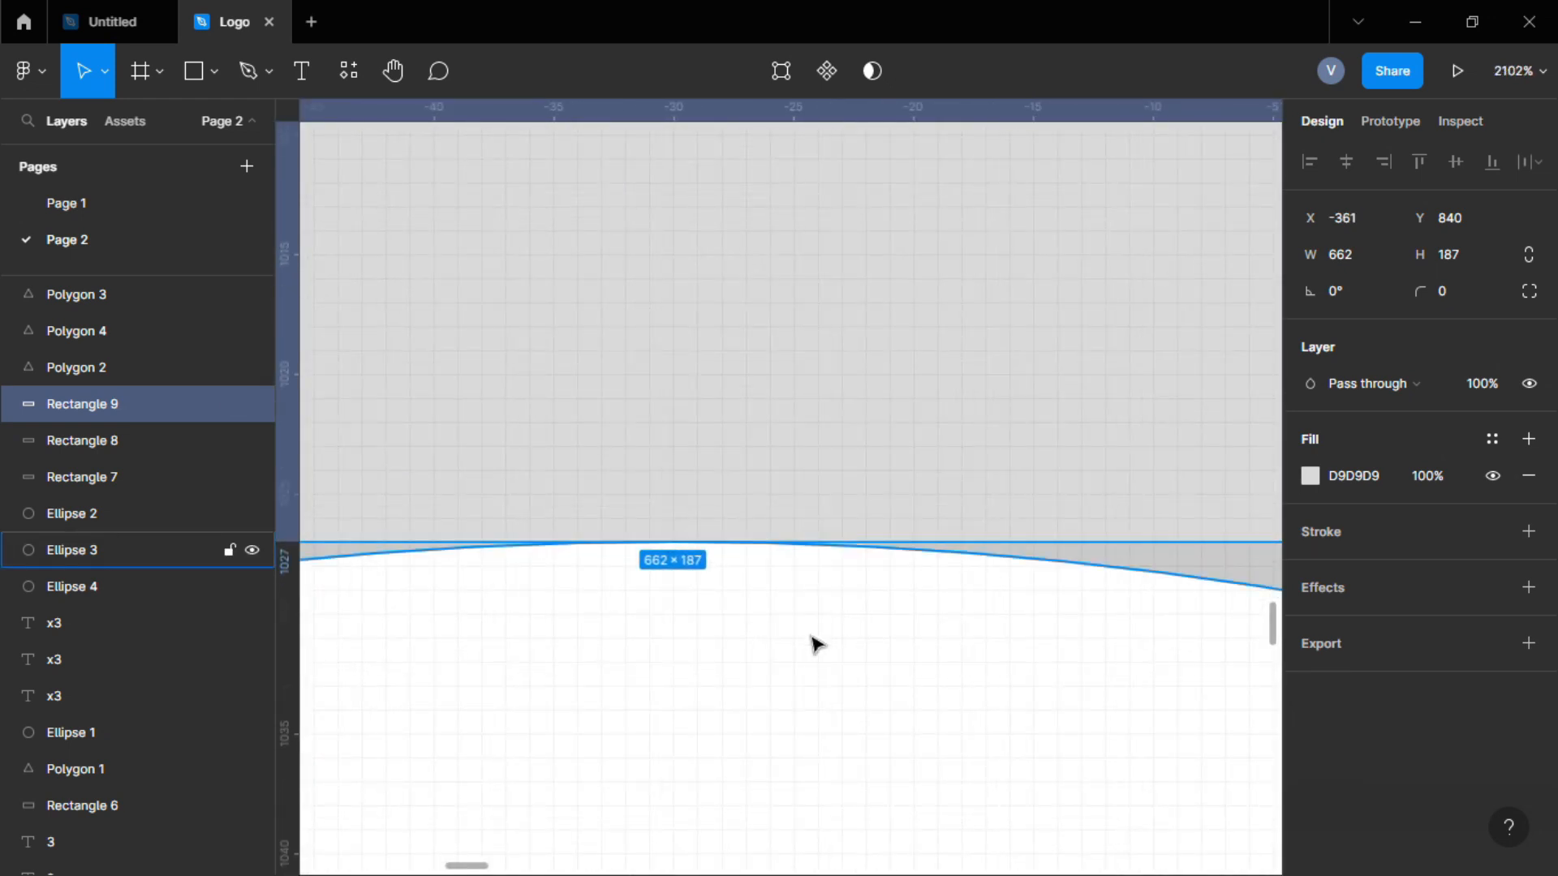
# Move Rectangle 8 to the lower left of the circles and set its rotation to 120°.
pyautogui.scroll(-1, 799, 606)
pyautogui.scroll(-10, 799, 607)
pyautogui.scroll(-2, 1036, 459)
pyautogui.hscroll(1, 1036, 459)
pyautogui.click(1206, 209)
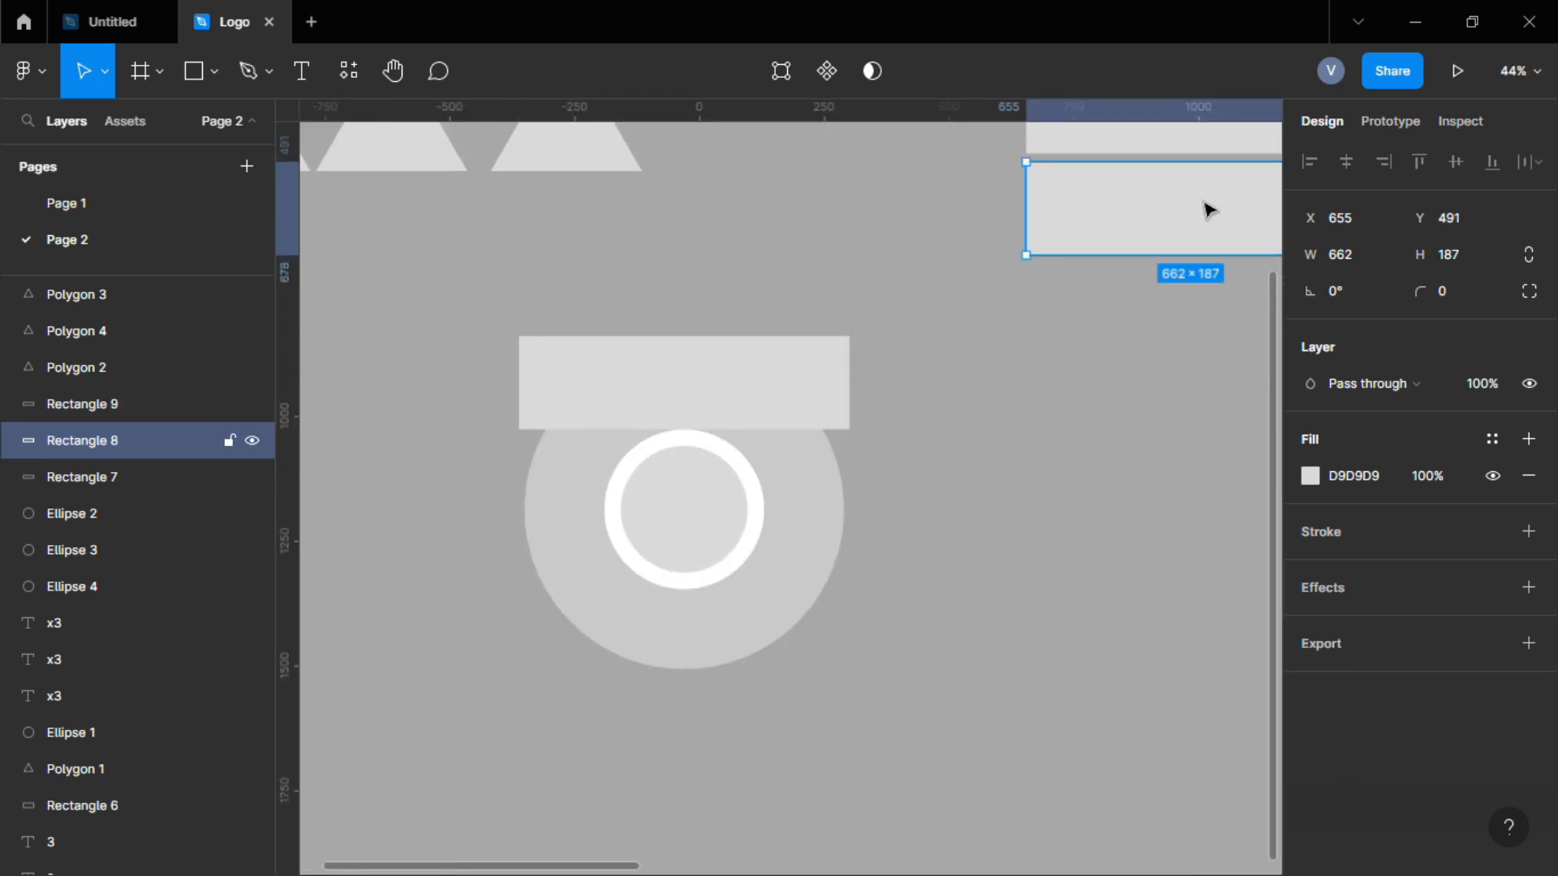
pyautogui.moveTo(1206, 209); pyautogui.dragTo(521, 650)
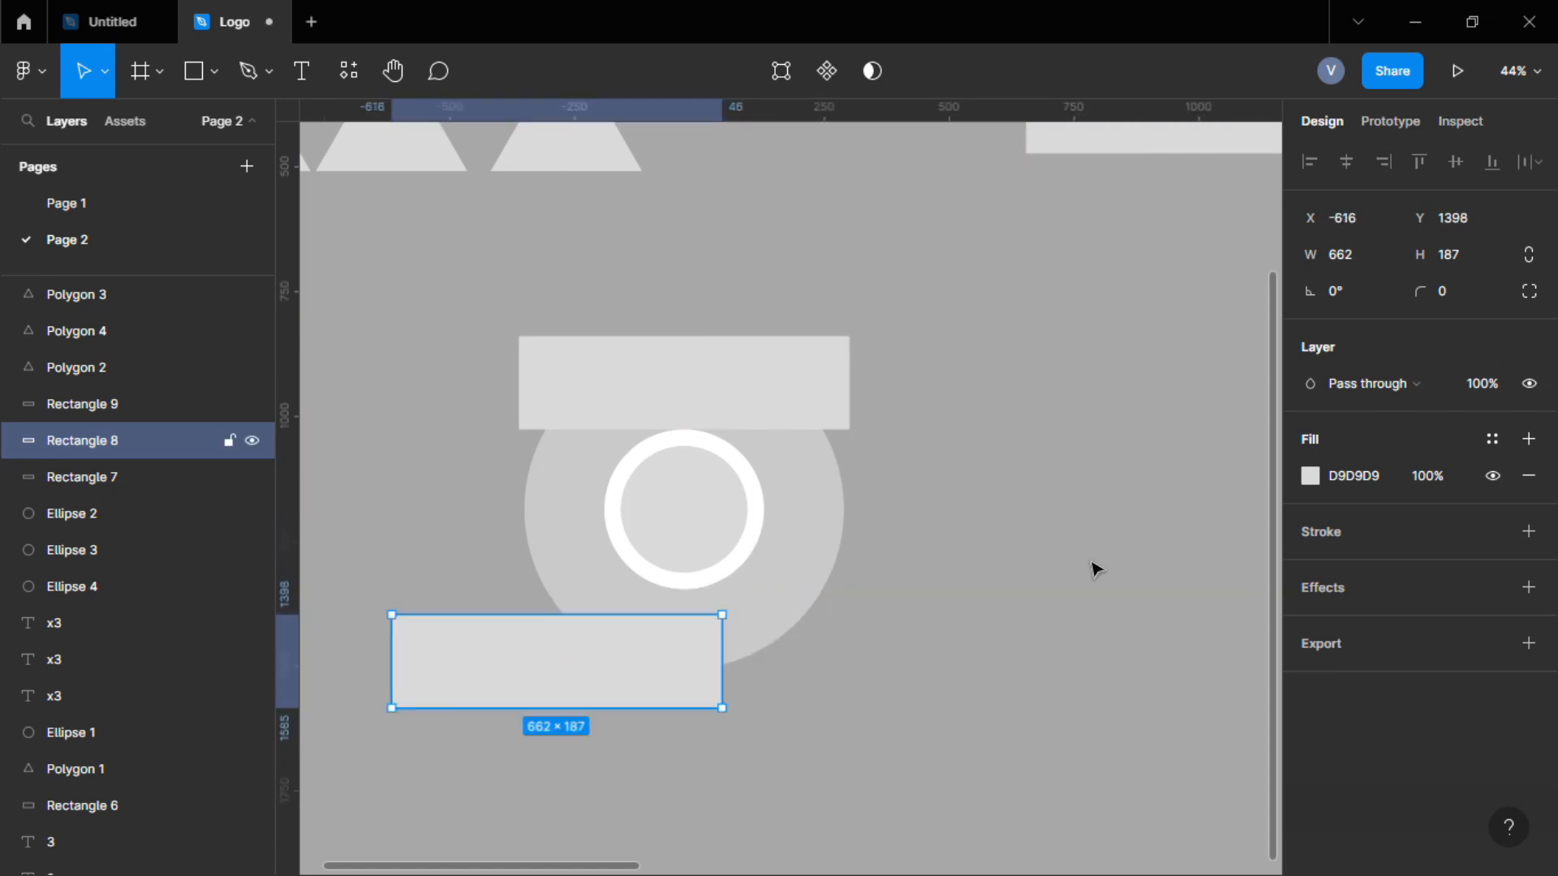
pyautogui.click(1347, 297)
pyautogui.write('120')
pyautogui.press('Return')
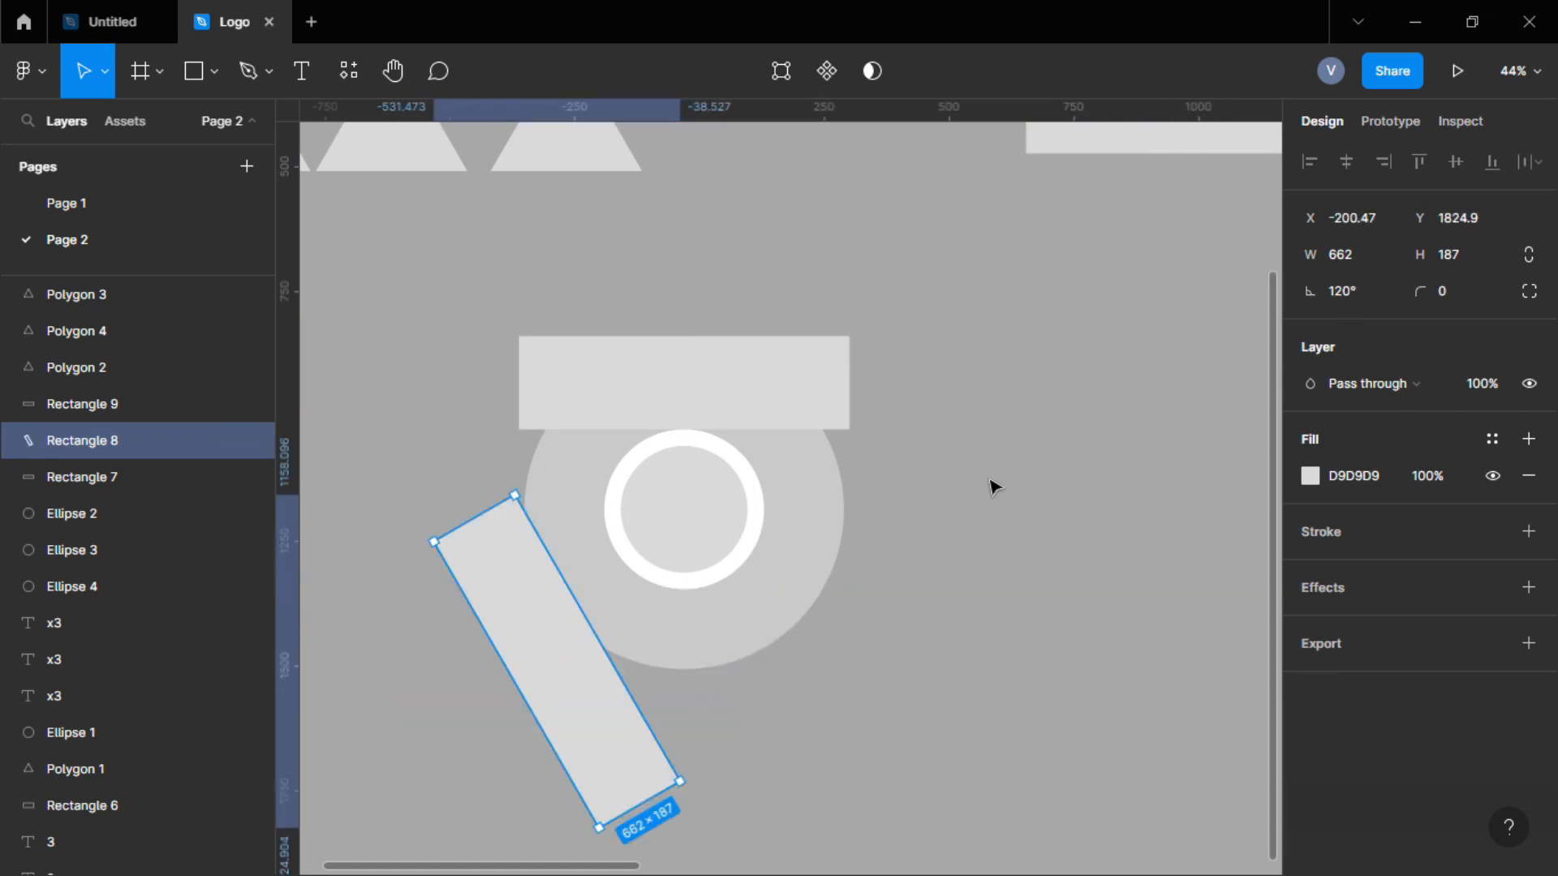
# Hide Rectangle 9 and position Rectangle 8 against the lower left of the white ring, at about X -164, Y 1647.81.
pyautogui.moveTo(570, 676); pyautogui.dragTo(594, 591)
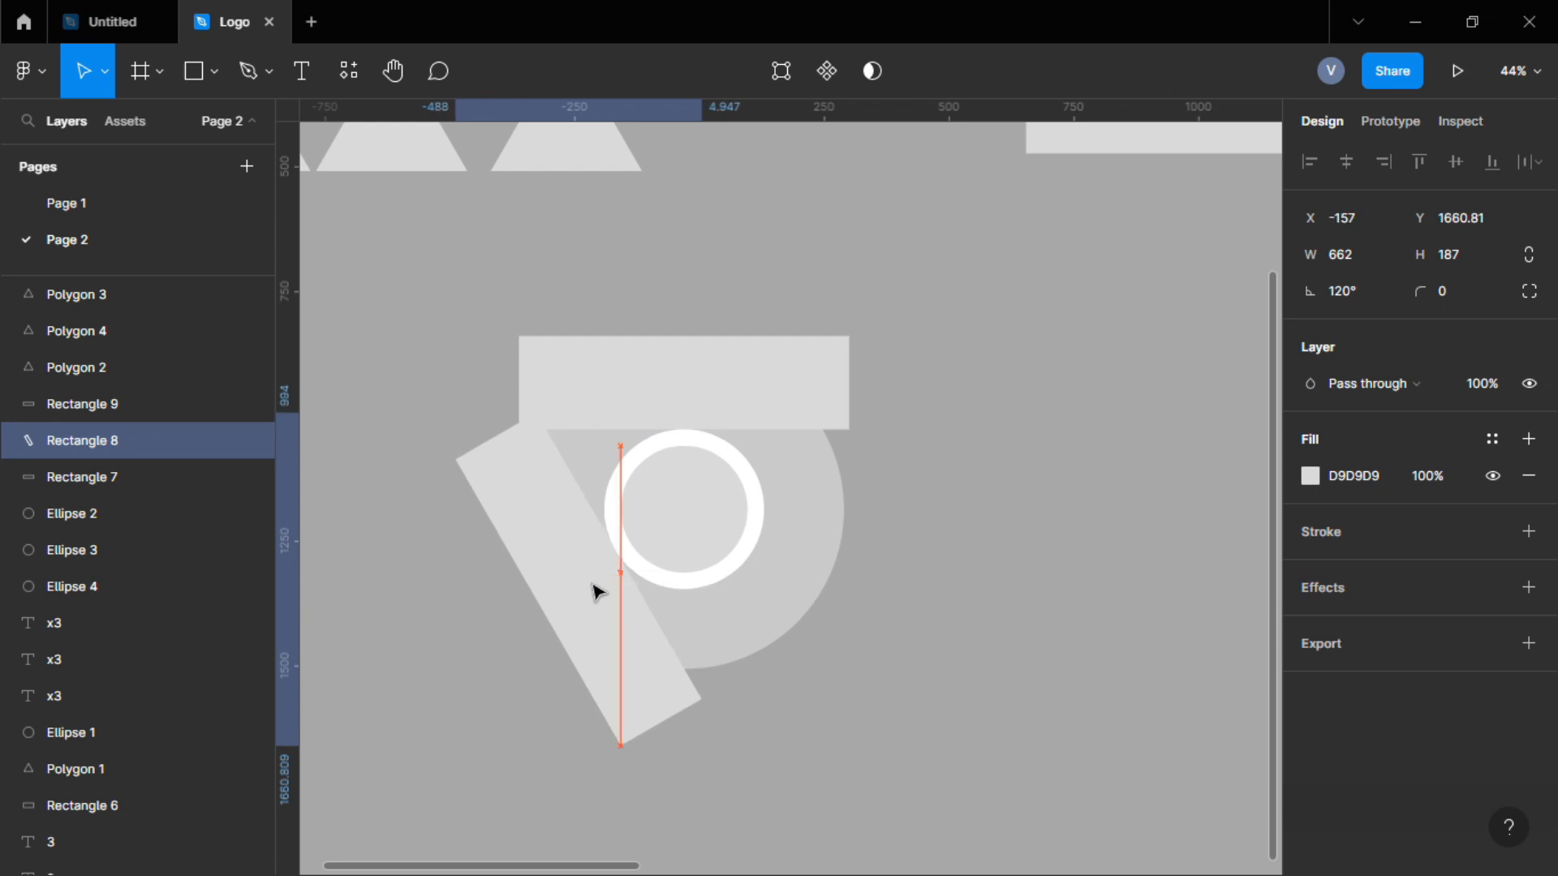
pyautogui.click(724, 361)
pyautogui.click(252, 404)
pyautogui.click(586, 609)
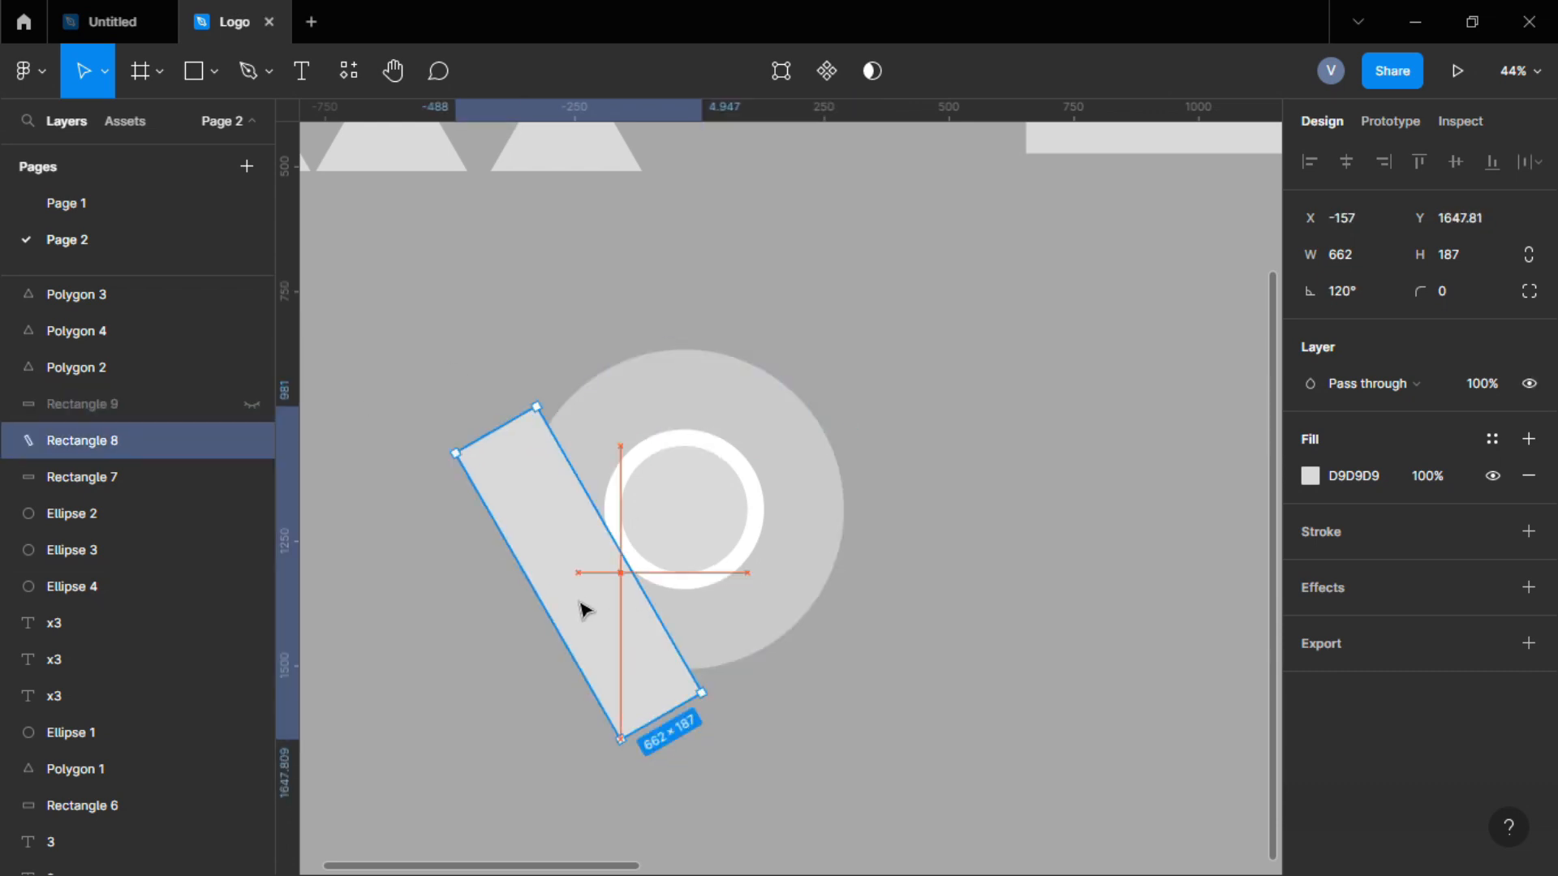
pyautogui.scroll(3, 596, 600)
pyautogui.moveTo(627, 539); pyautogui.dragTo(625, 538)
pyautogui.scroll(-1, 625, 539)
pyautogui.scroll(10, 630, 500)
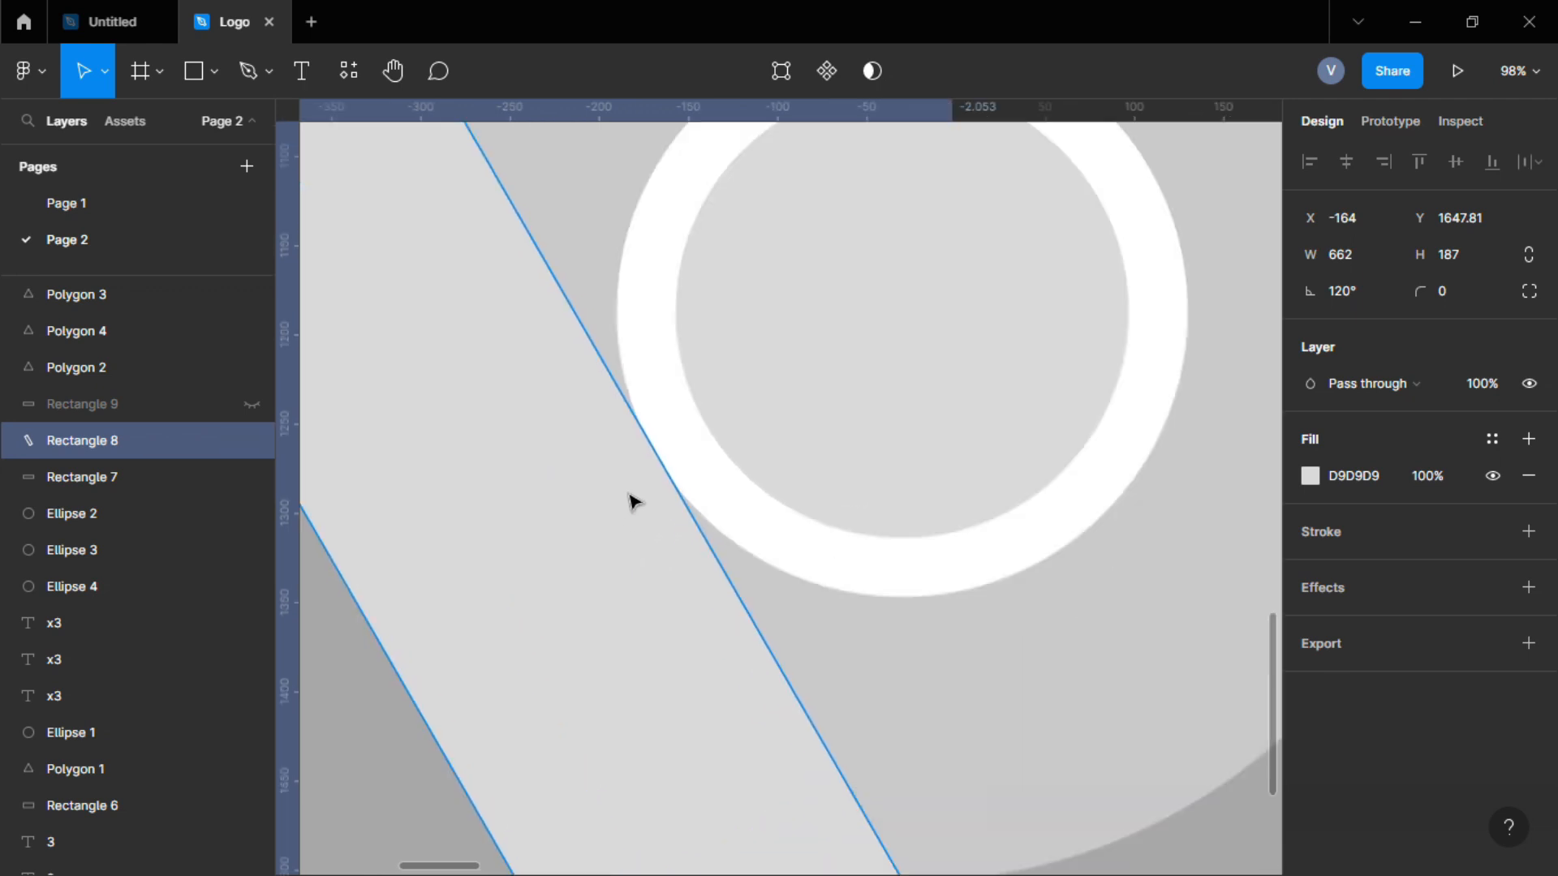
# Nudge Rectangle 8 left and up to X -171, Y 1636.81 so its inner edge is tangent to the white ring.
pyautogui.press('Left')
pyautogui.press('Left')
pyautogui.press('Left')
pyautogui.press('Left')
pyautogui.press('Left')
pyautogui.press('Left')
pyautogui.press('Left')
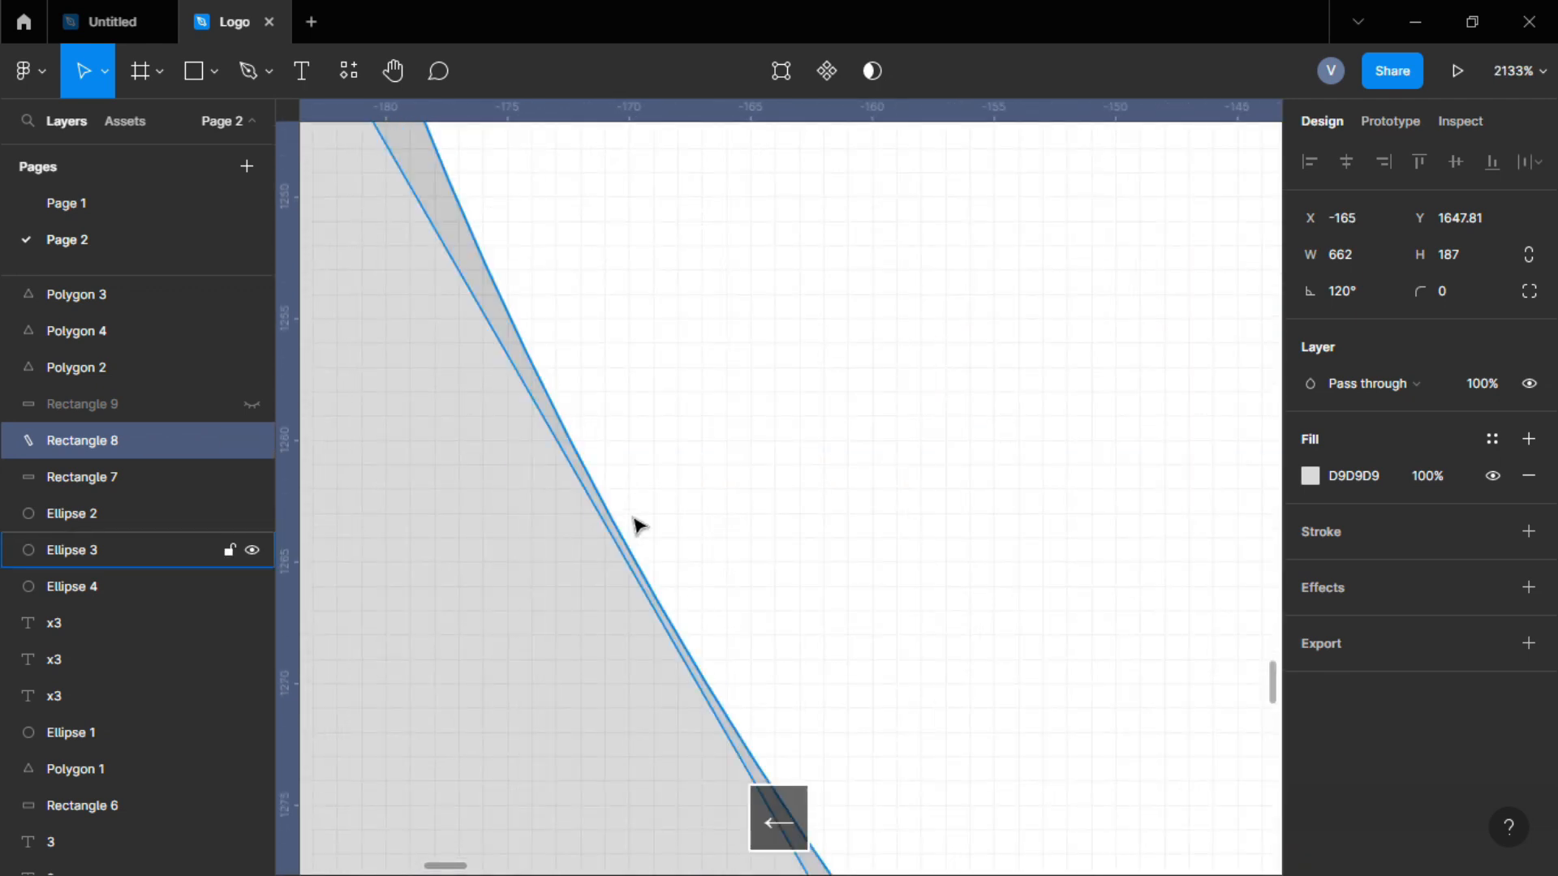
pyautogui.scroll(5, 730, 535)
pyautogui.press('Up')
pyautogui.press('Up')
pyautogui.press('Up')
pyautogui.press('Up')
pyautogui.press('Up')
pyautogui.press('Up')
pyautogui.press('Up')
pyautogui.press('Up')
pyautogui.press('Up')
pyautogui.press('Up')
pyautogui.press('Up')
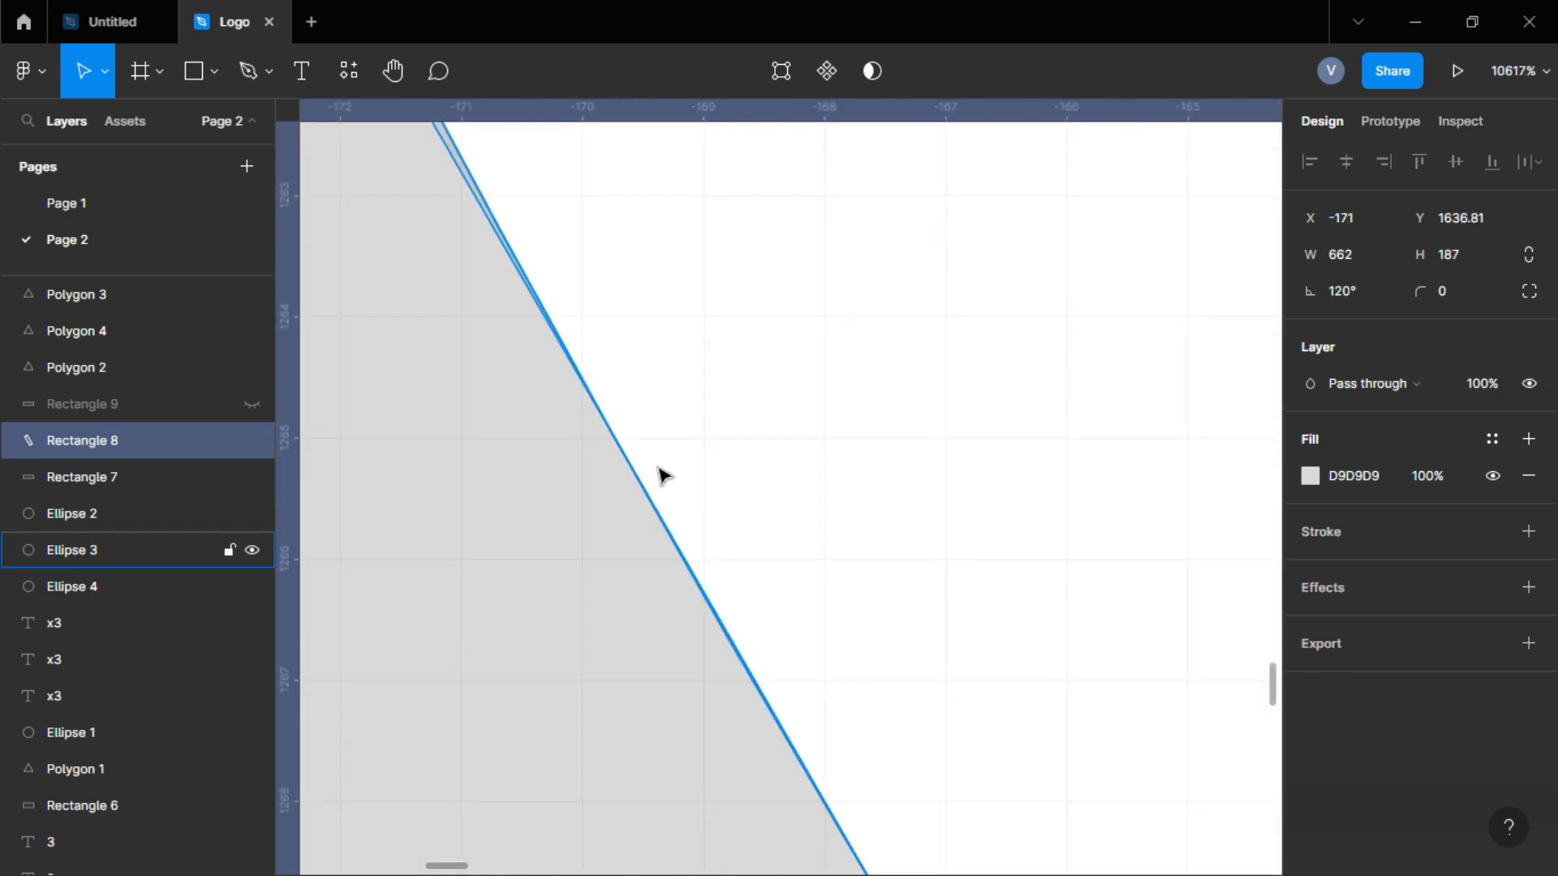
pyautogui.scroll(3, 663, 476)
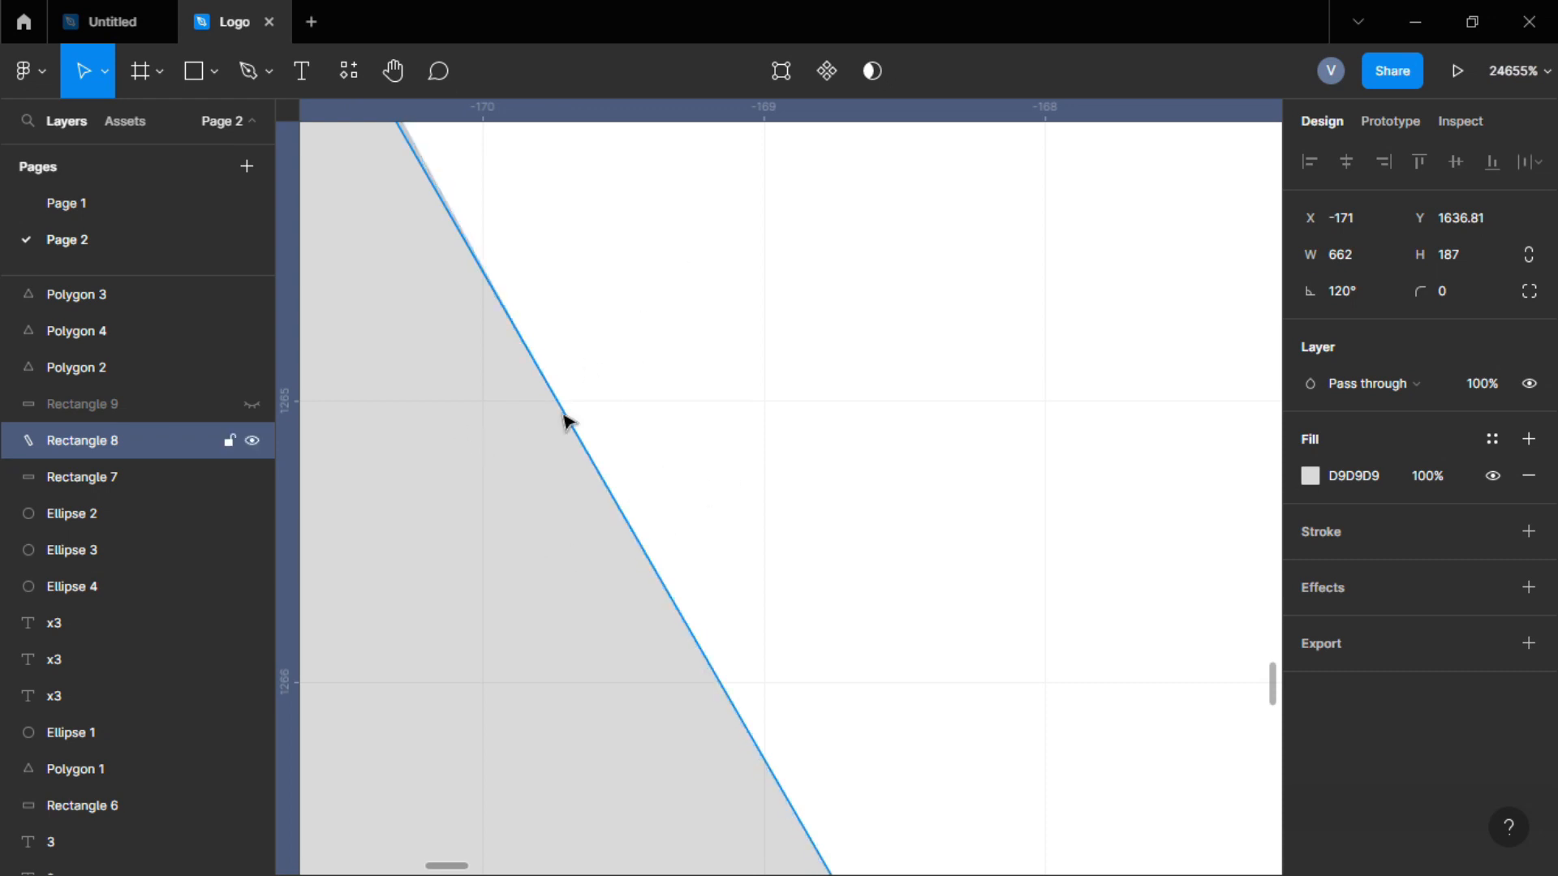
pyautogui.scroll(-20, 566, 418)
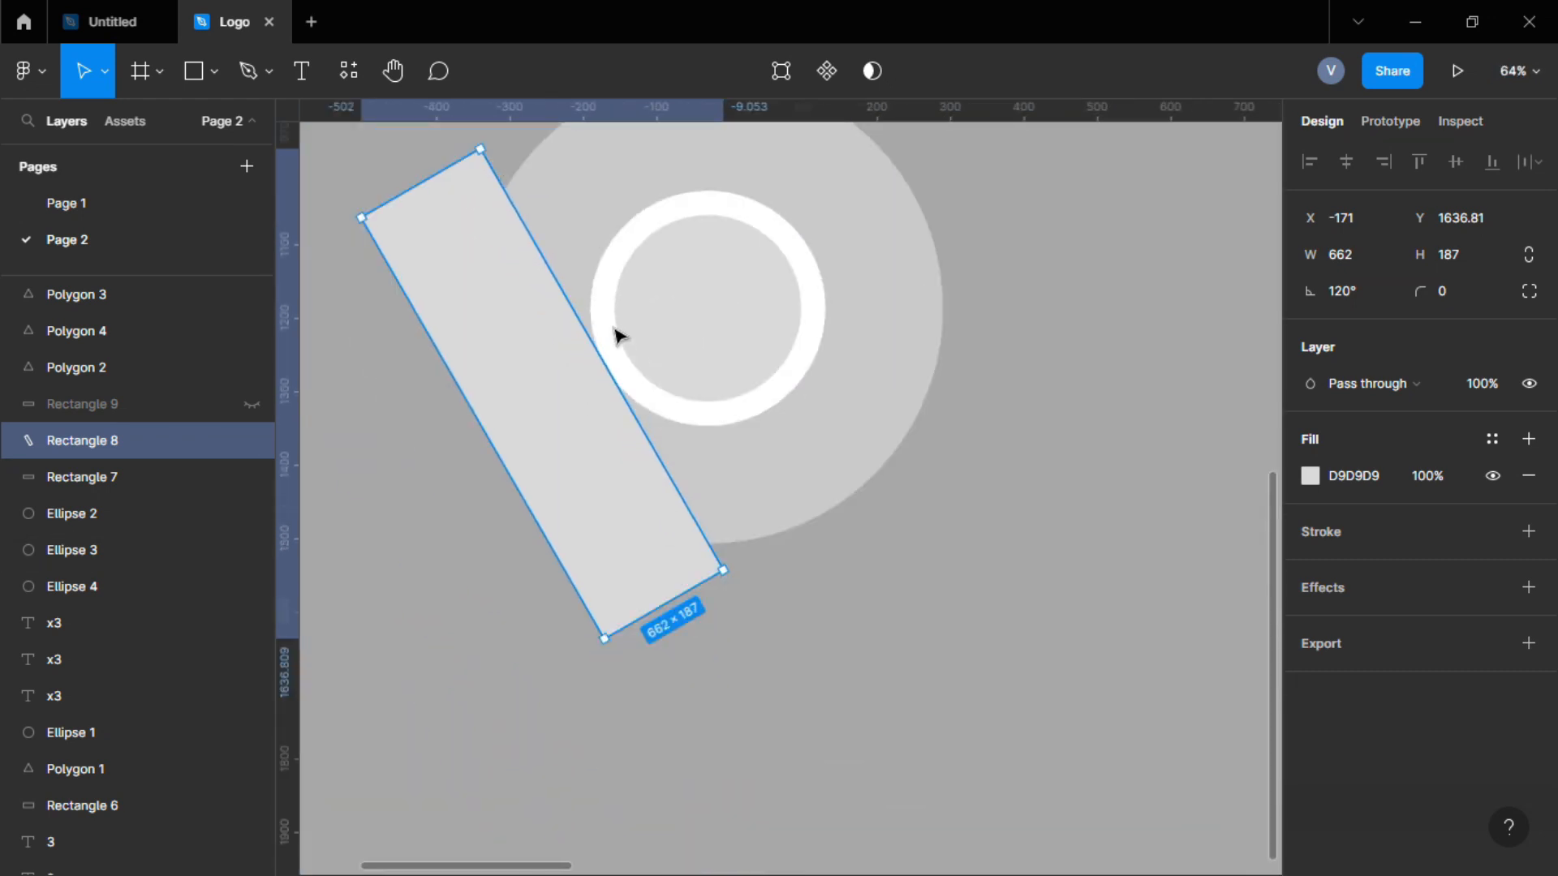
# Hide Rectangle 8 and move Rectangle 7 beside the upper right of the large circle, at about X 164, Y 691.
pyautogui.scroll(3, 616, 335)
pyautogui.click(252, 441)
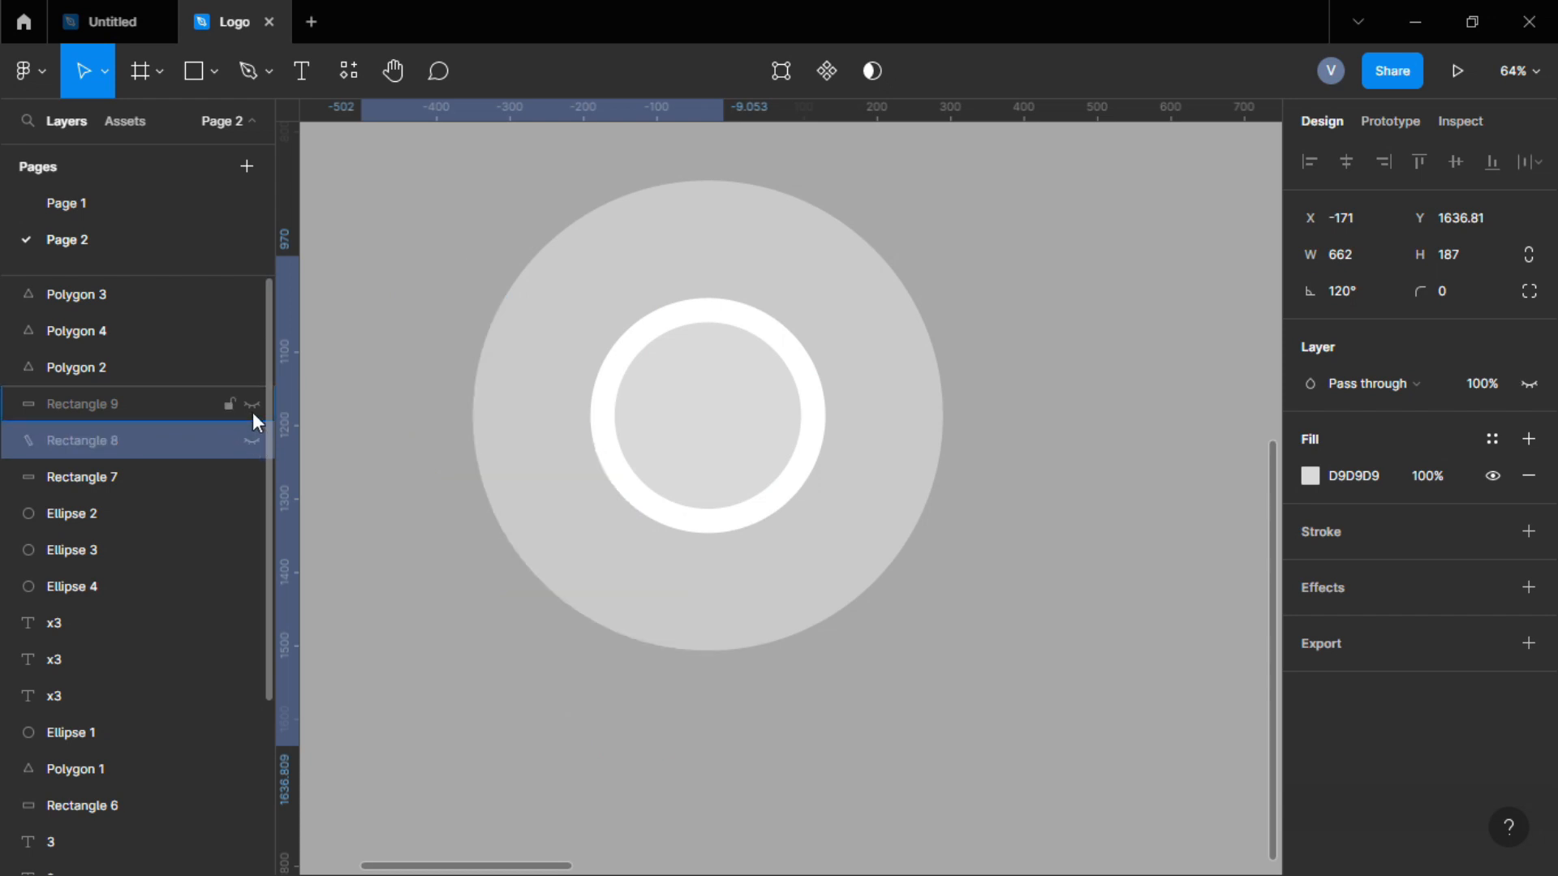
pyautogui.click(185, 476)
pyautogui.scroll(6, 1140, 401)
pyautogui.hscroll(4, 1127, 309)
pyautogui.scroll(6, 1117, 219)
pyautogui.moveTo(1155, 341); pyautogui.dragTo(796, 640)
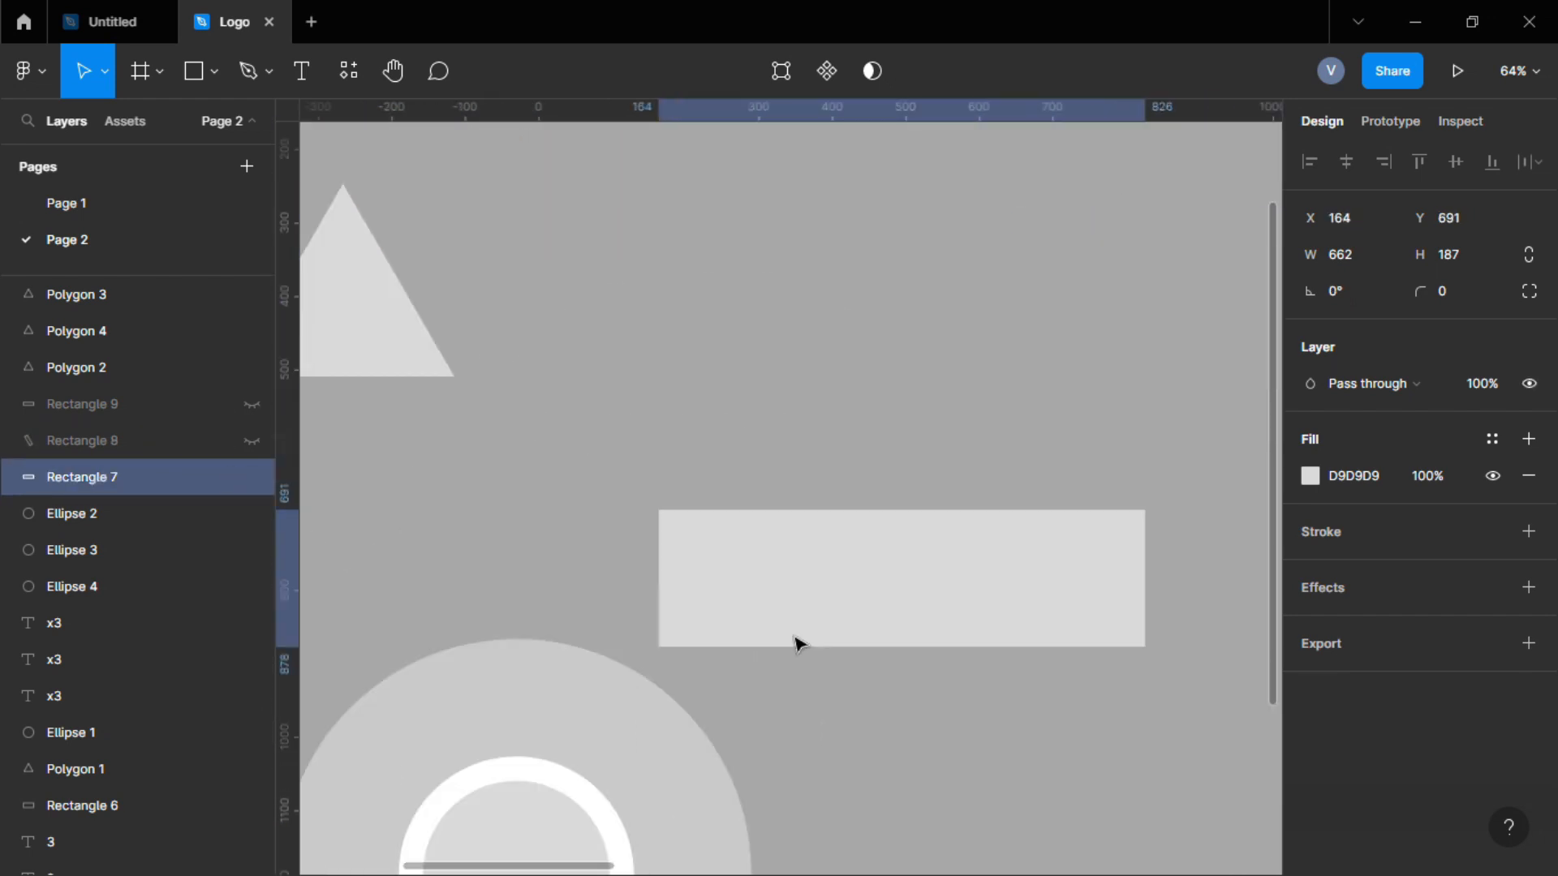
# Set Rectangle 7's rotation to 60° and place it against the lower right of the white ring.
pyautogui.scroll(-14, 803, 494)
pyautogui.moveTo(942, 191); pyautogui.dragTo(724, 430)
pyautogui.write('60')
pyautogui.press('Return')
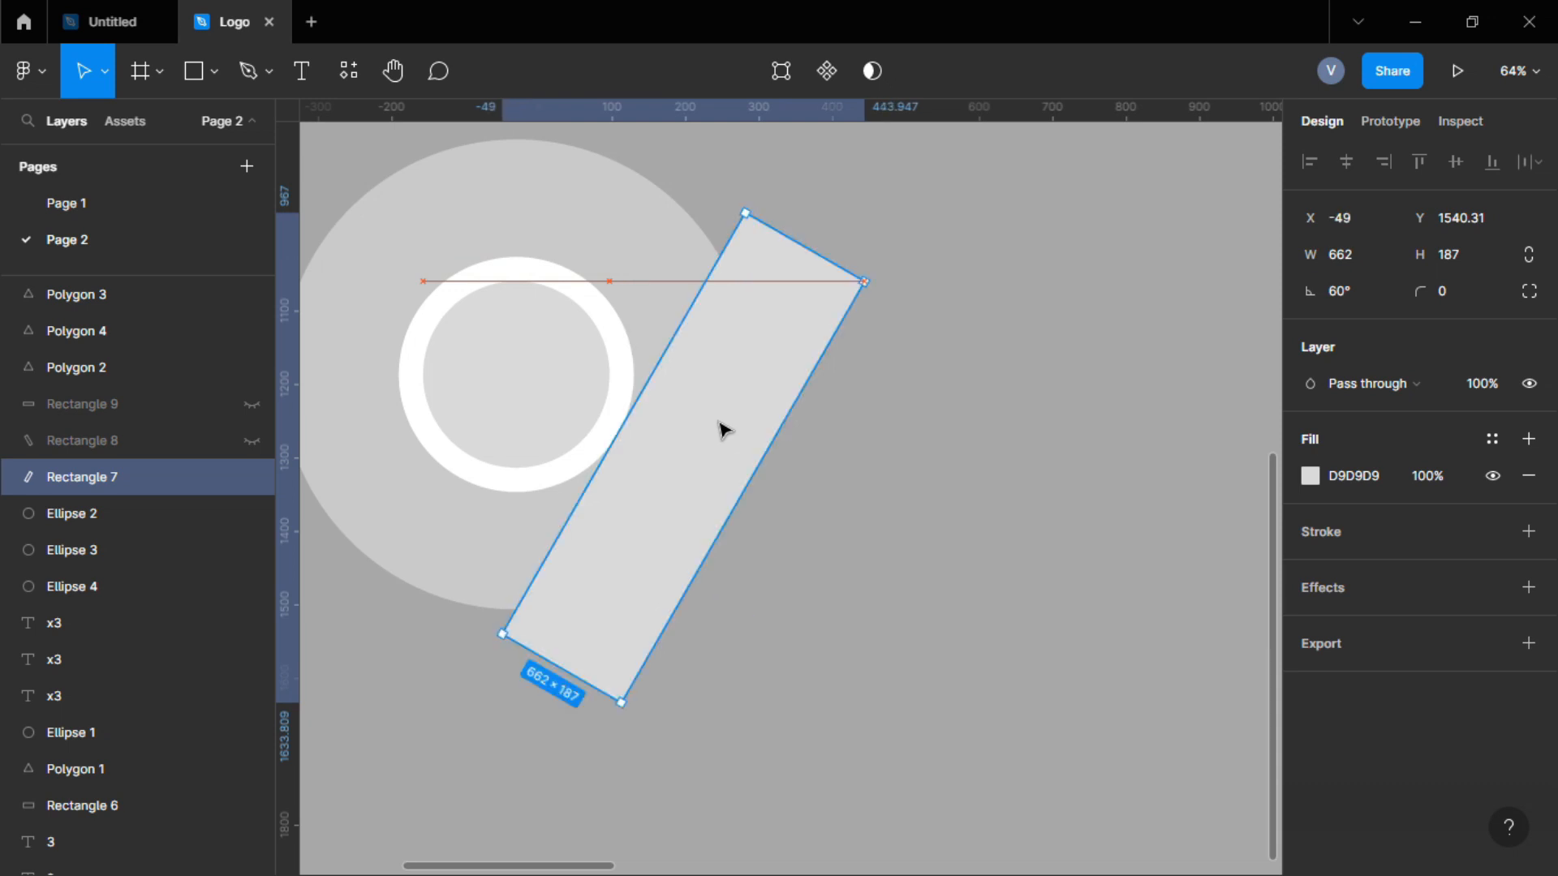
# Nudge Rectangle 7 to X -44, Y 1531.31 so its edge is tangent to the white ring, and hide it.
pyautogui.scroll(15, 723, 430)
pyautogui.press('Left')
pyautogui.press('Down')
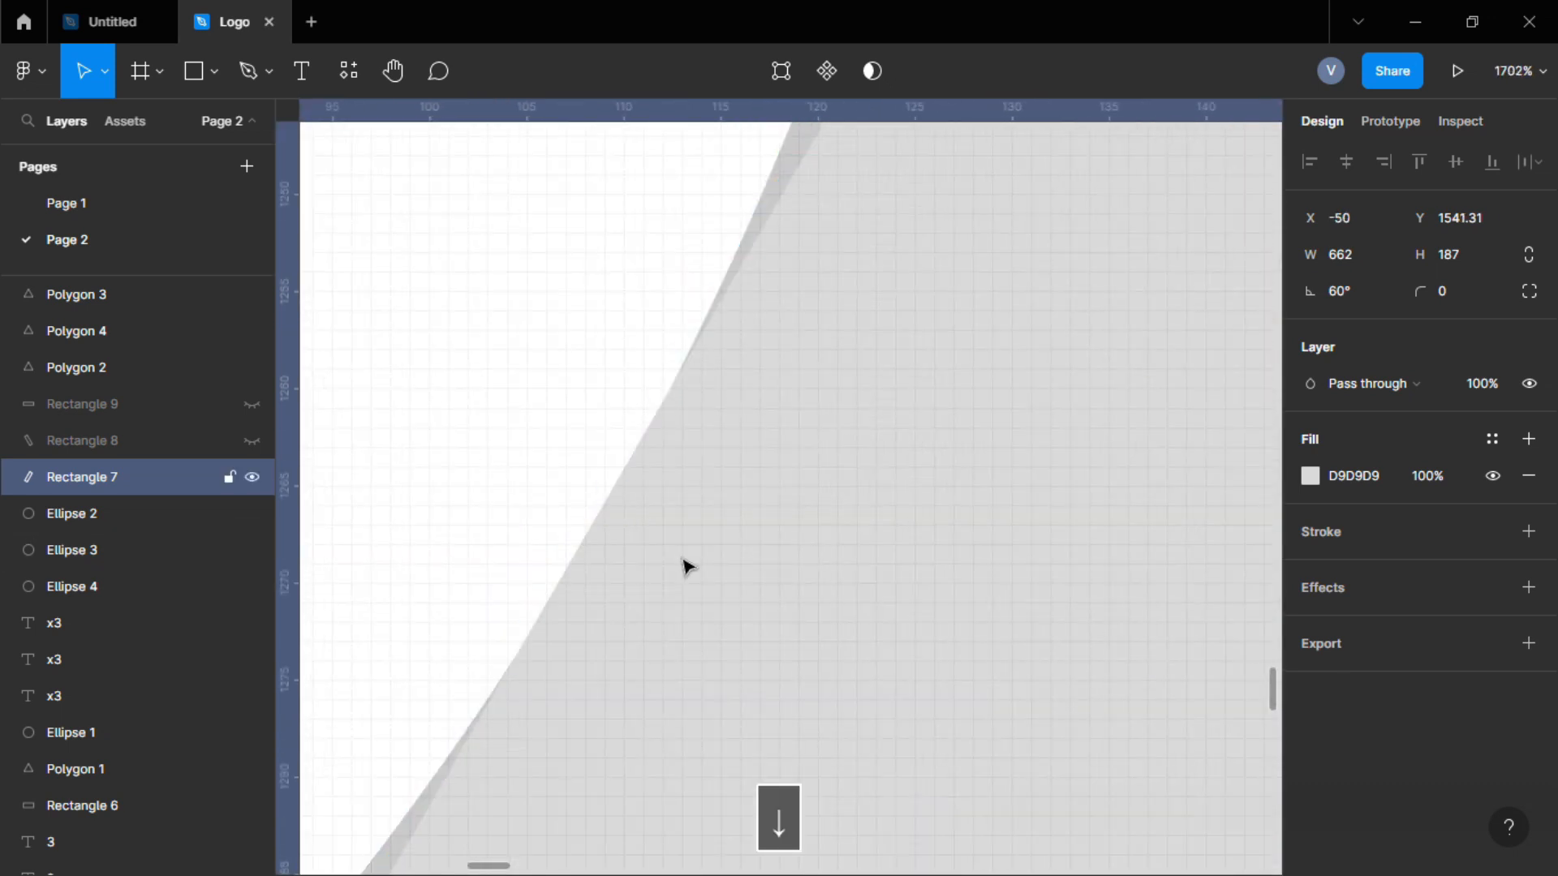
pyautogui.press('Down')
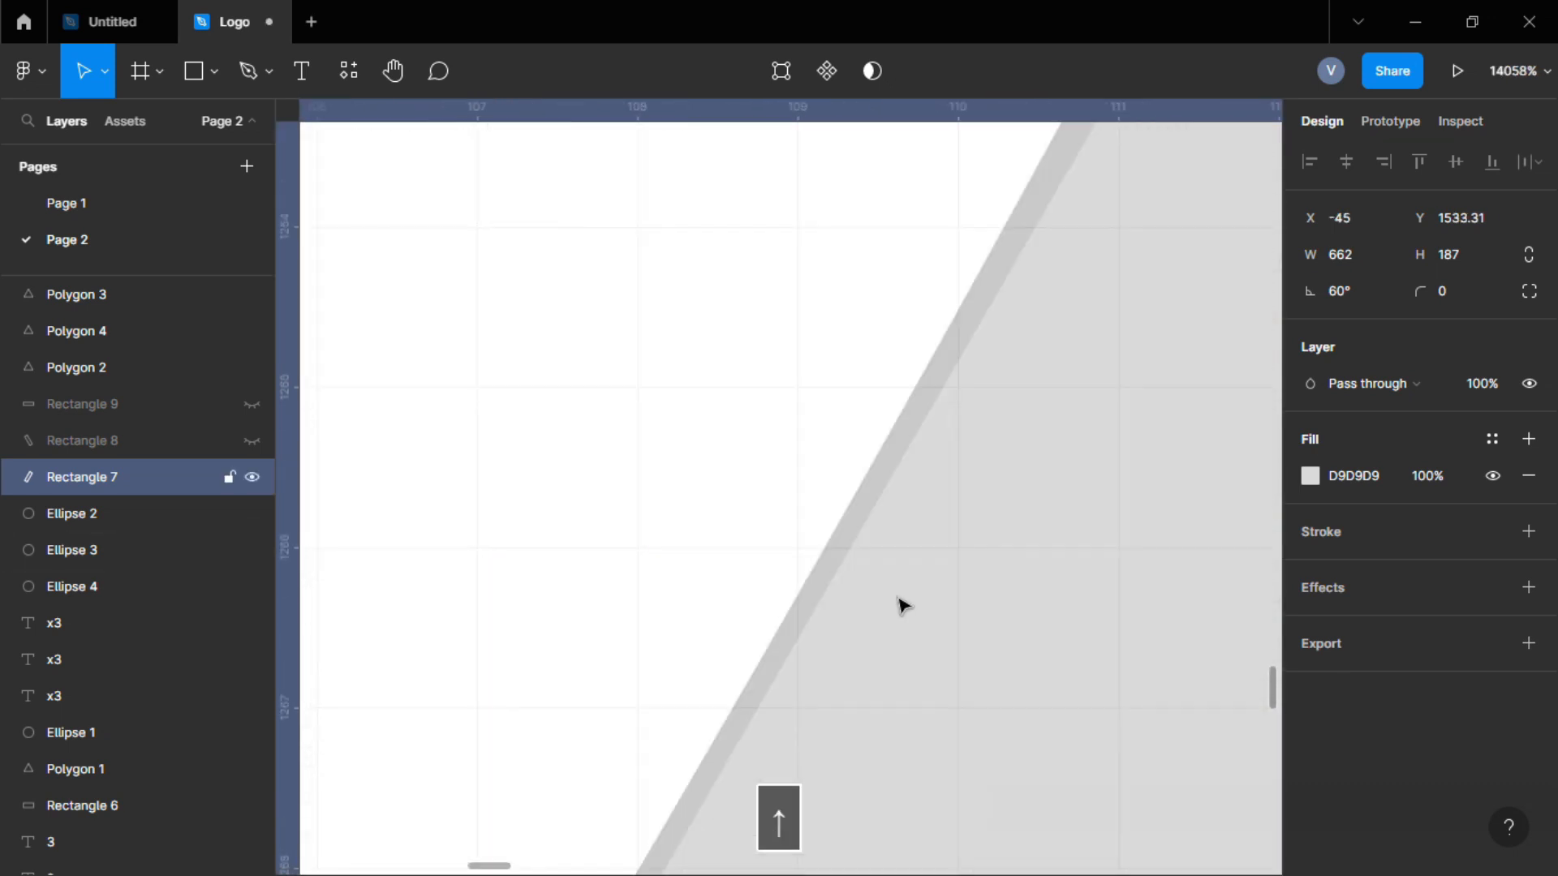
pyautogui.press('Right')
pyautogui.press('Up')
pyautogui.press('Up')
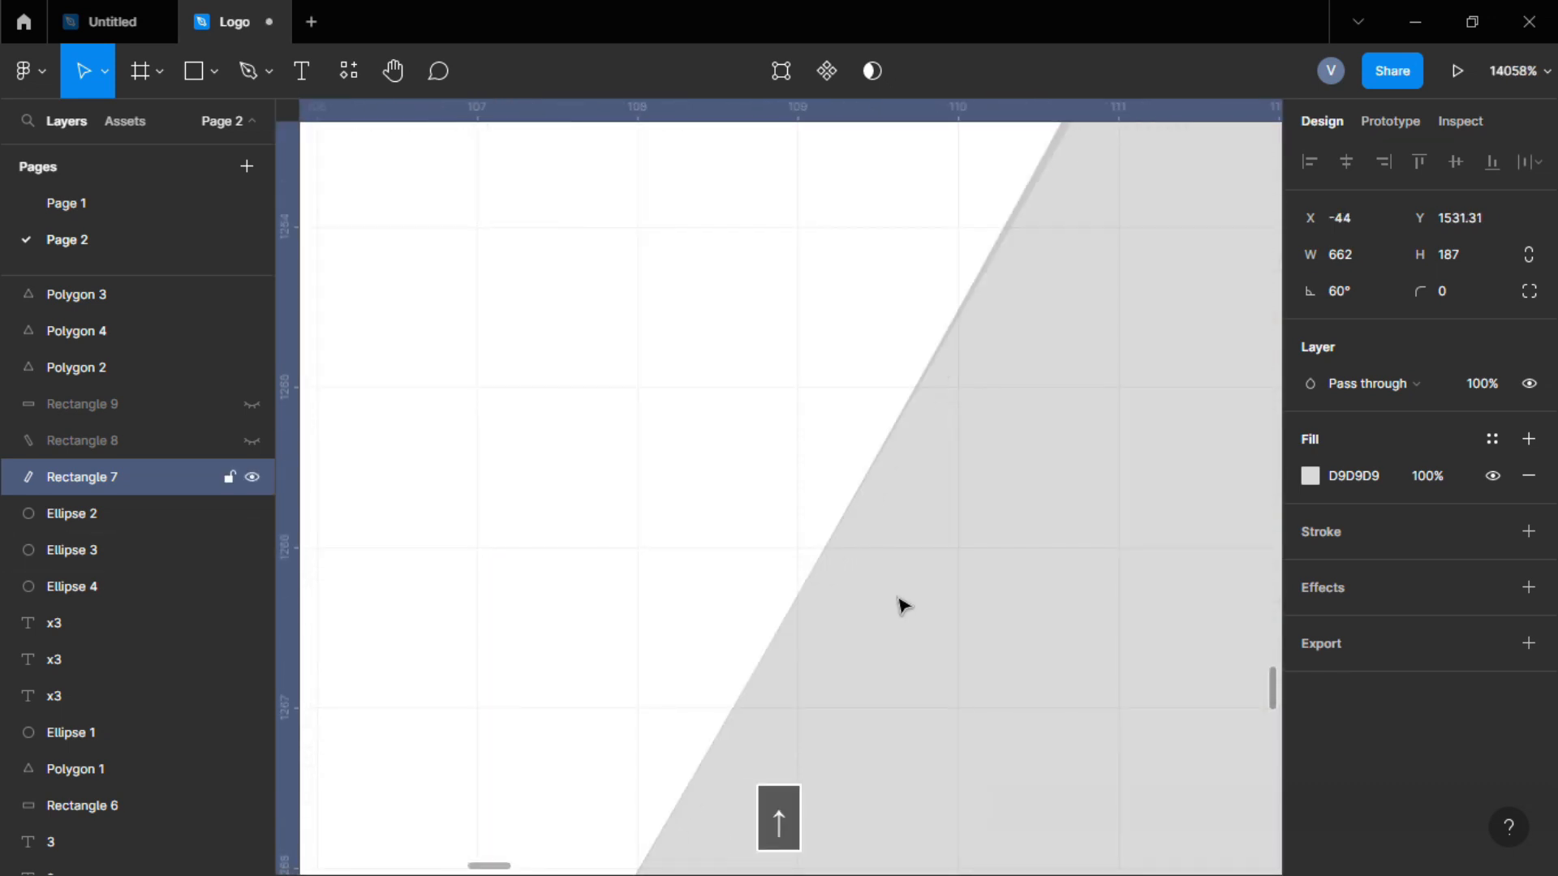
pyautogui.scroll(-3, 649, 529)
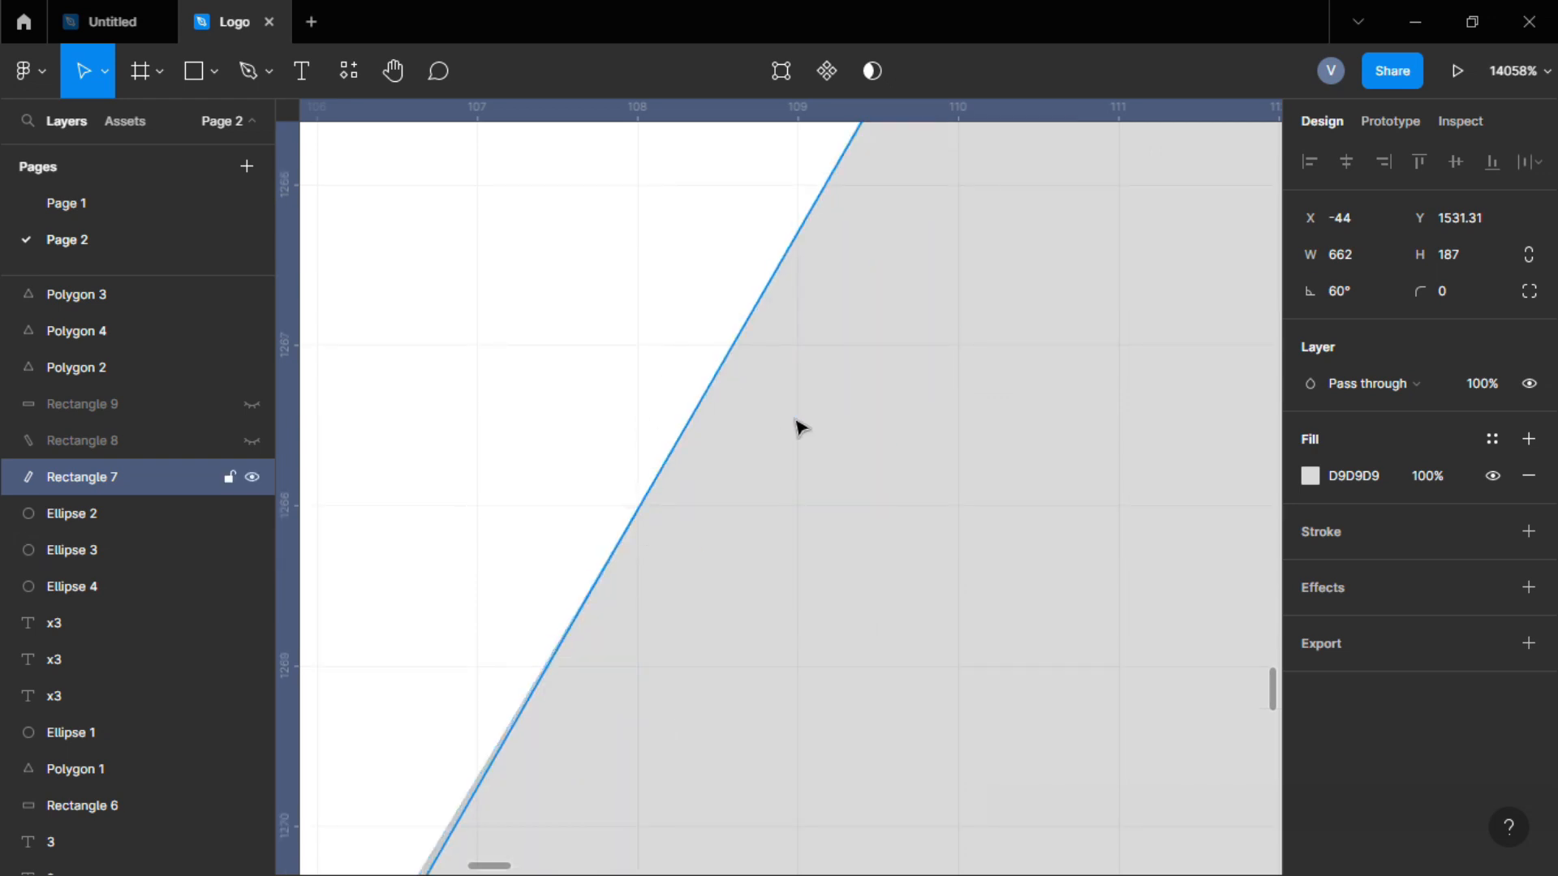
pyautogui.scroll(3, 671, 382)
pyautogui.scroll(-15, 852, 407)
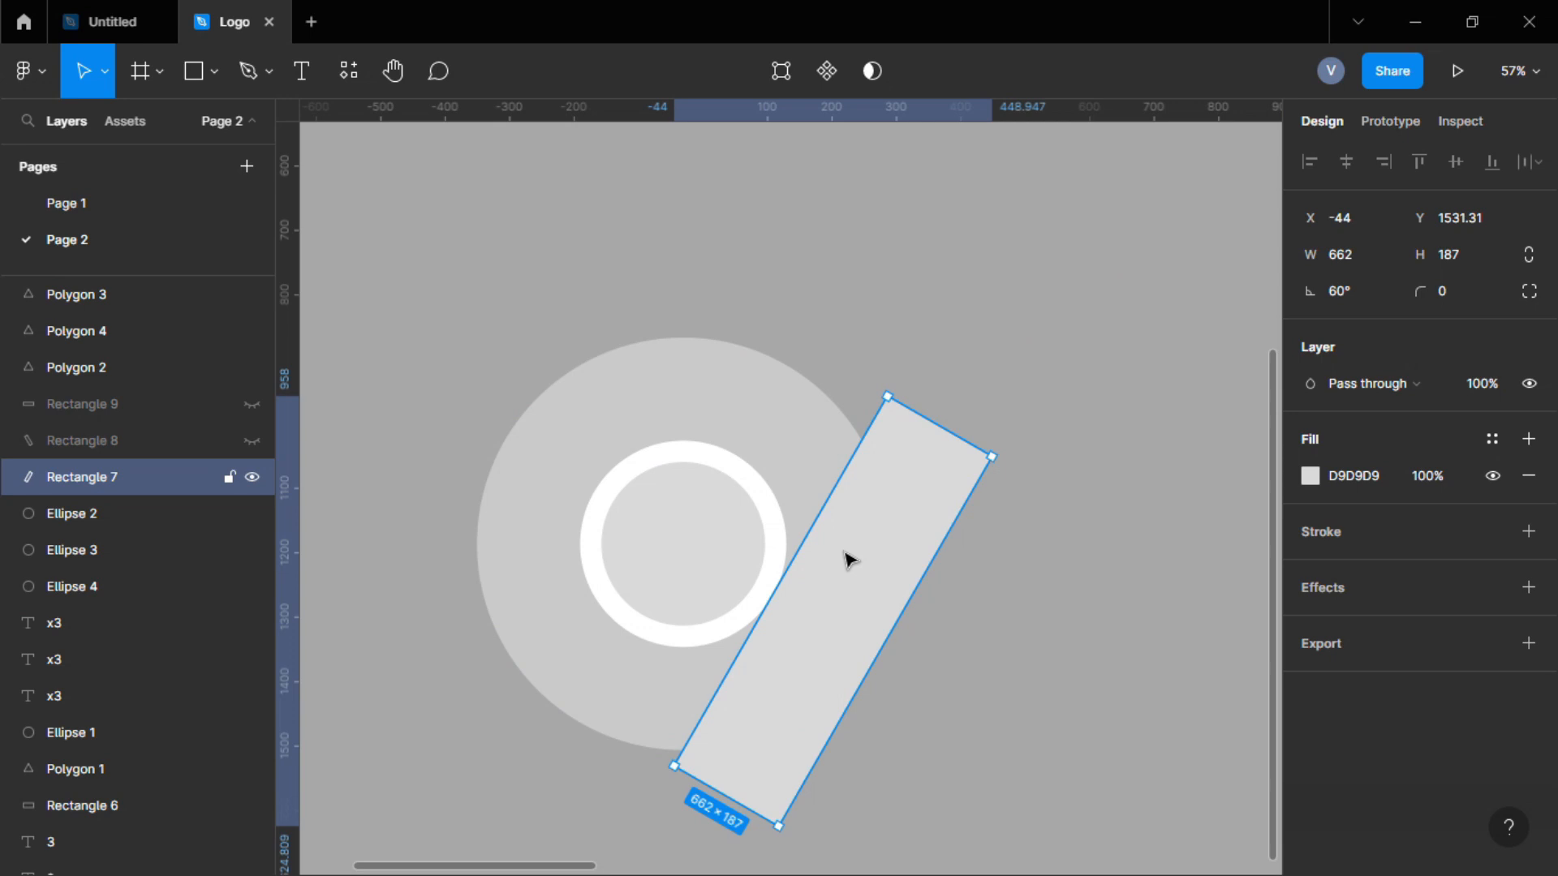
pyautogui.click(252, 477)
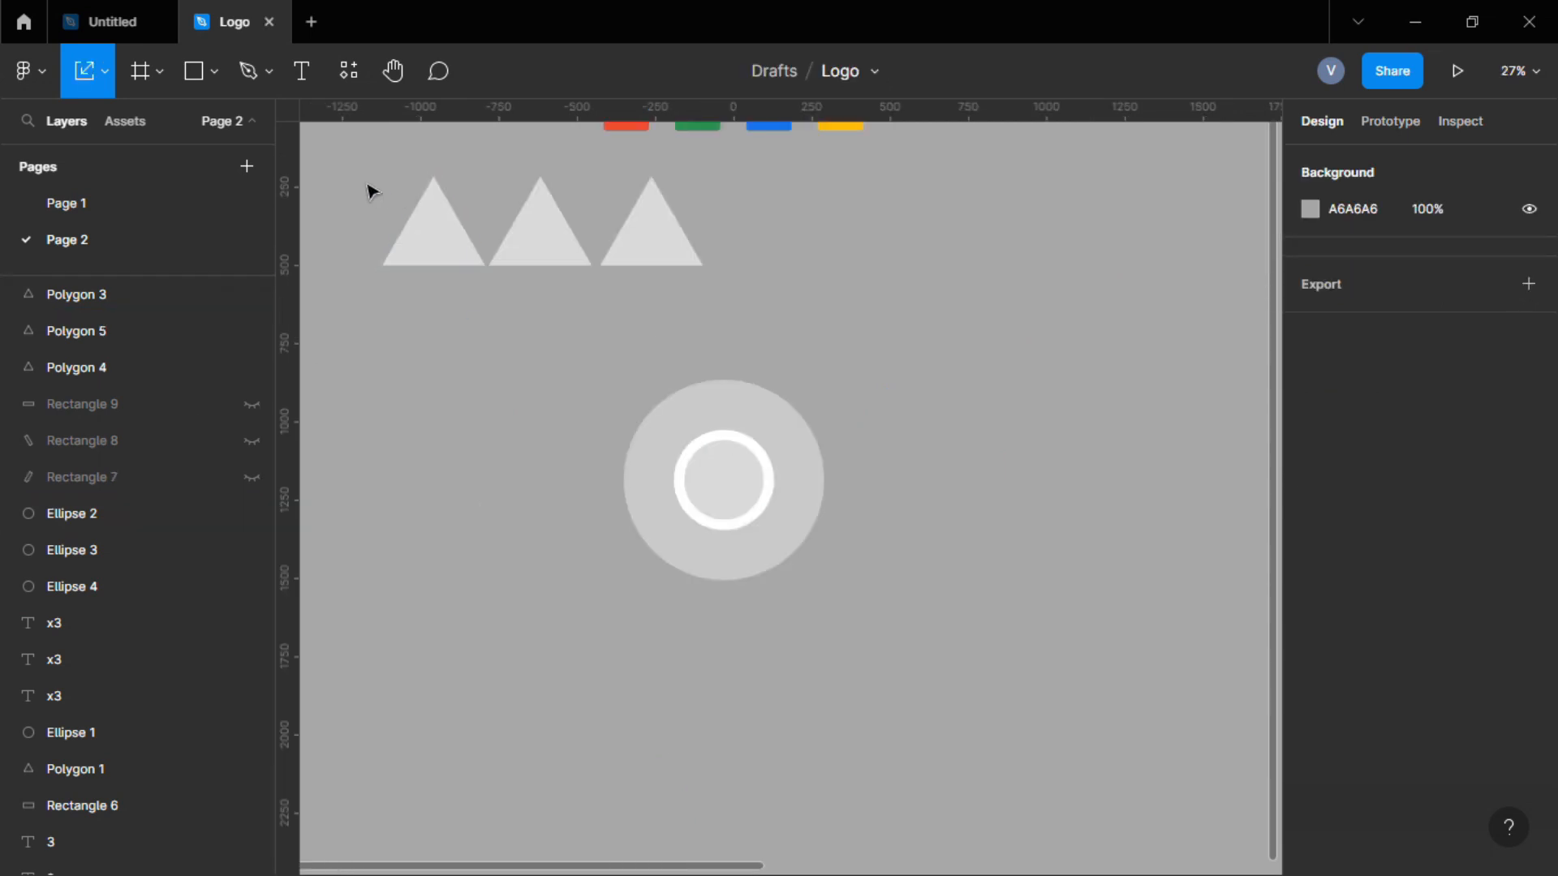
# Fill the three triangles with light pink FFD0D0.
pyautogui.moveTo(365, 191); pyautogui.dragTo(730, 313)
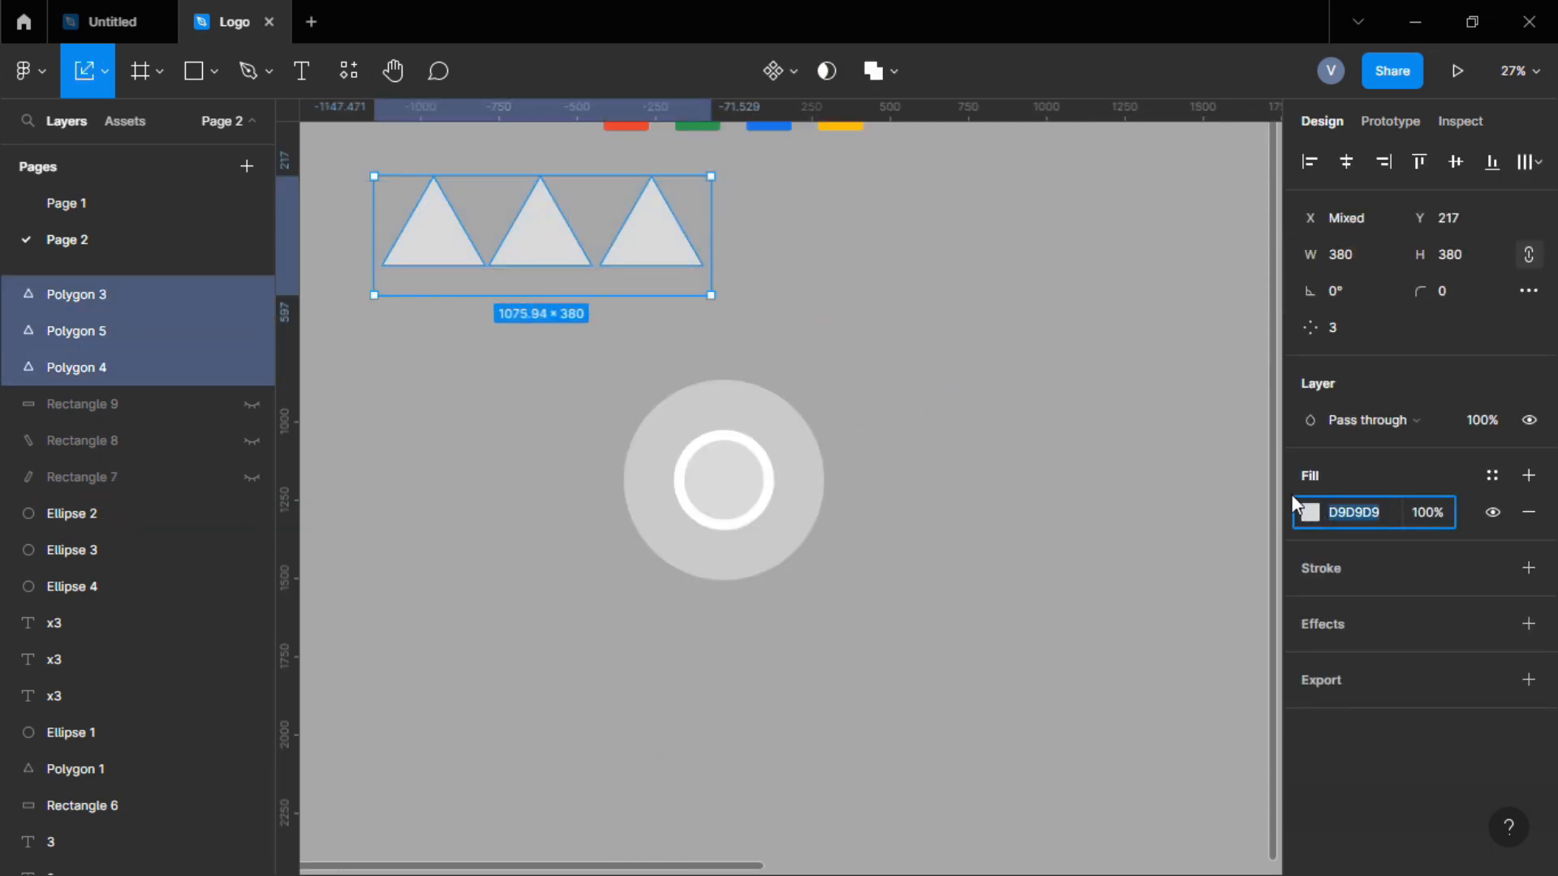
pyautogui.click(1295, 504)
pyautogui.click(1057, 305)
pyautogui.press('Escape')
# Rotate the rightmost triangle, Polygon 5, to -60° and place it point-down over the lower part of the circles.
pyautogui.click(659, 246)
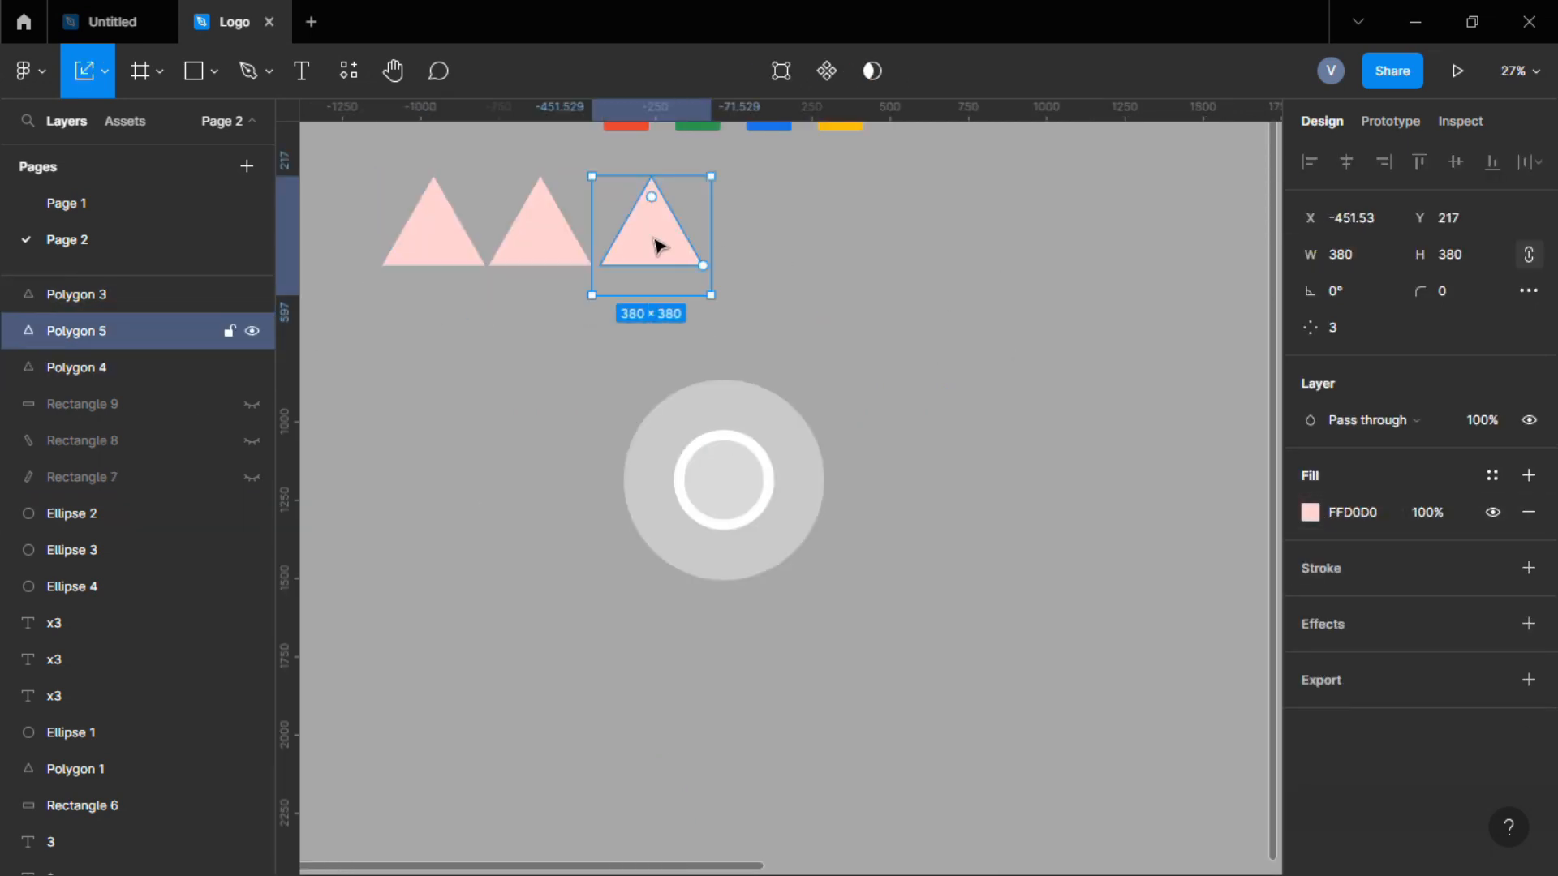
pyautogui.moveTo(659, 245); pyautogui.dragTo(758, 591)
pyautogui.scroll(5, 757, 591)
pyautogui.moveTo(859, 435); pyautogui.dragTo(843, 686)
pyautogui.moveTo(713, 567); pyautogui.dragTo(699, 438)
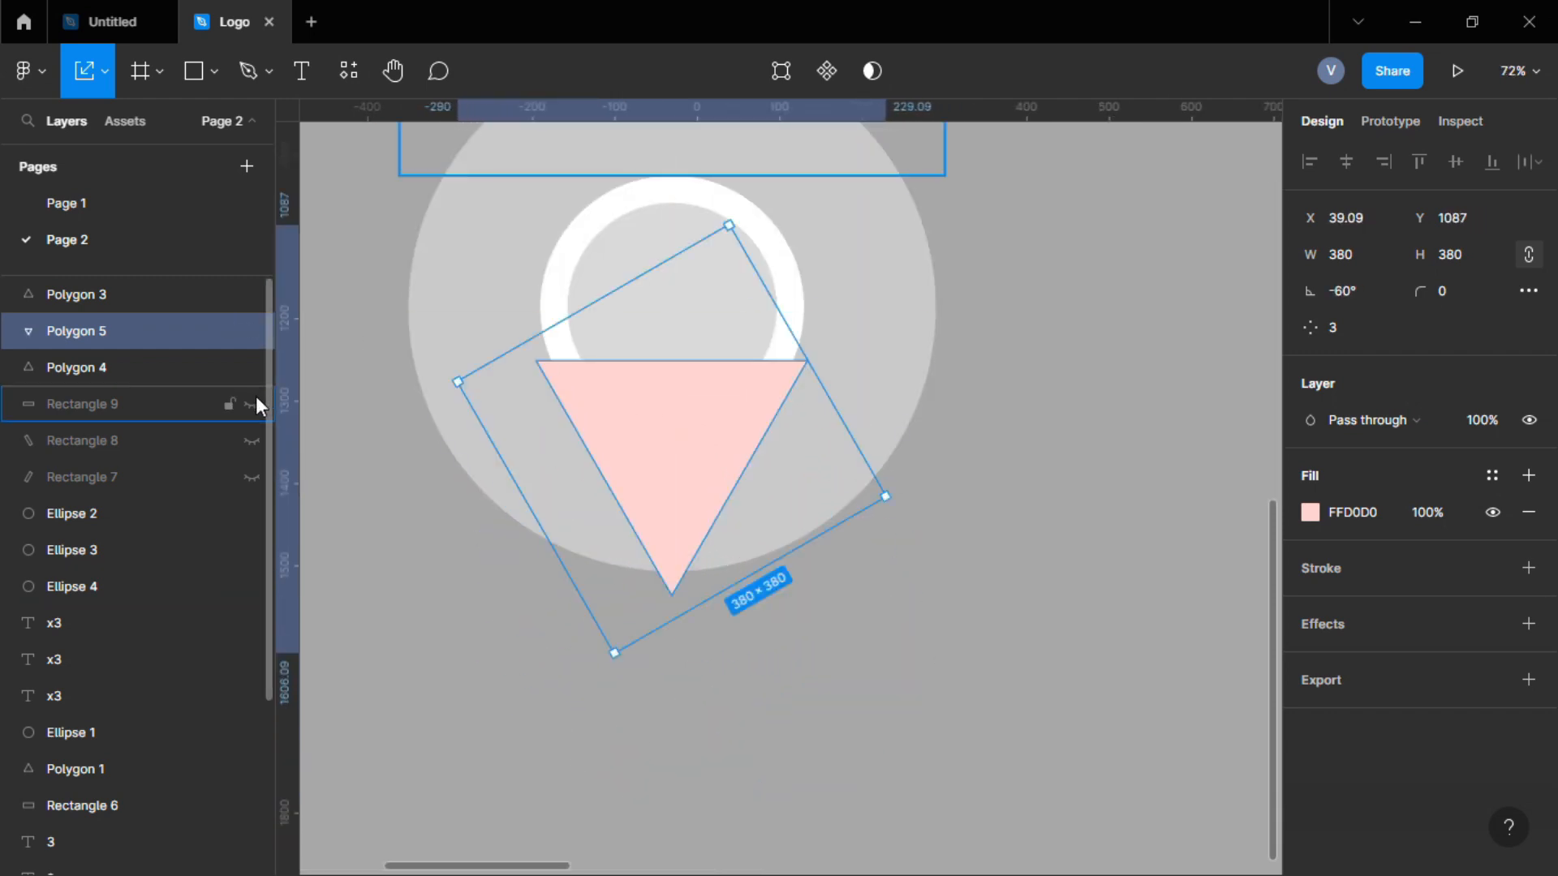
# Show Rectangle 7 and nudge Polygon 5 down to Y 1097, checking its fit against the white ring with the triangle hidden and shown.
pyautogui.click(251, 477)
pyautogui.scroll(5, 754, 389)
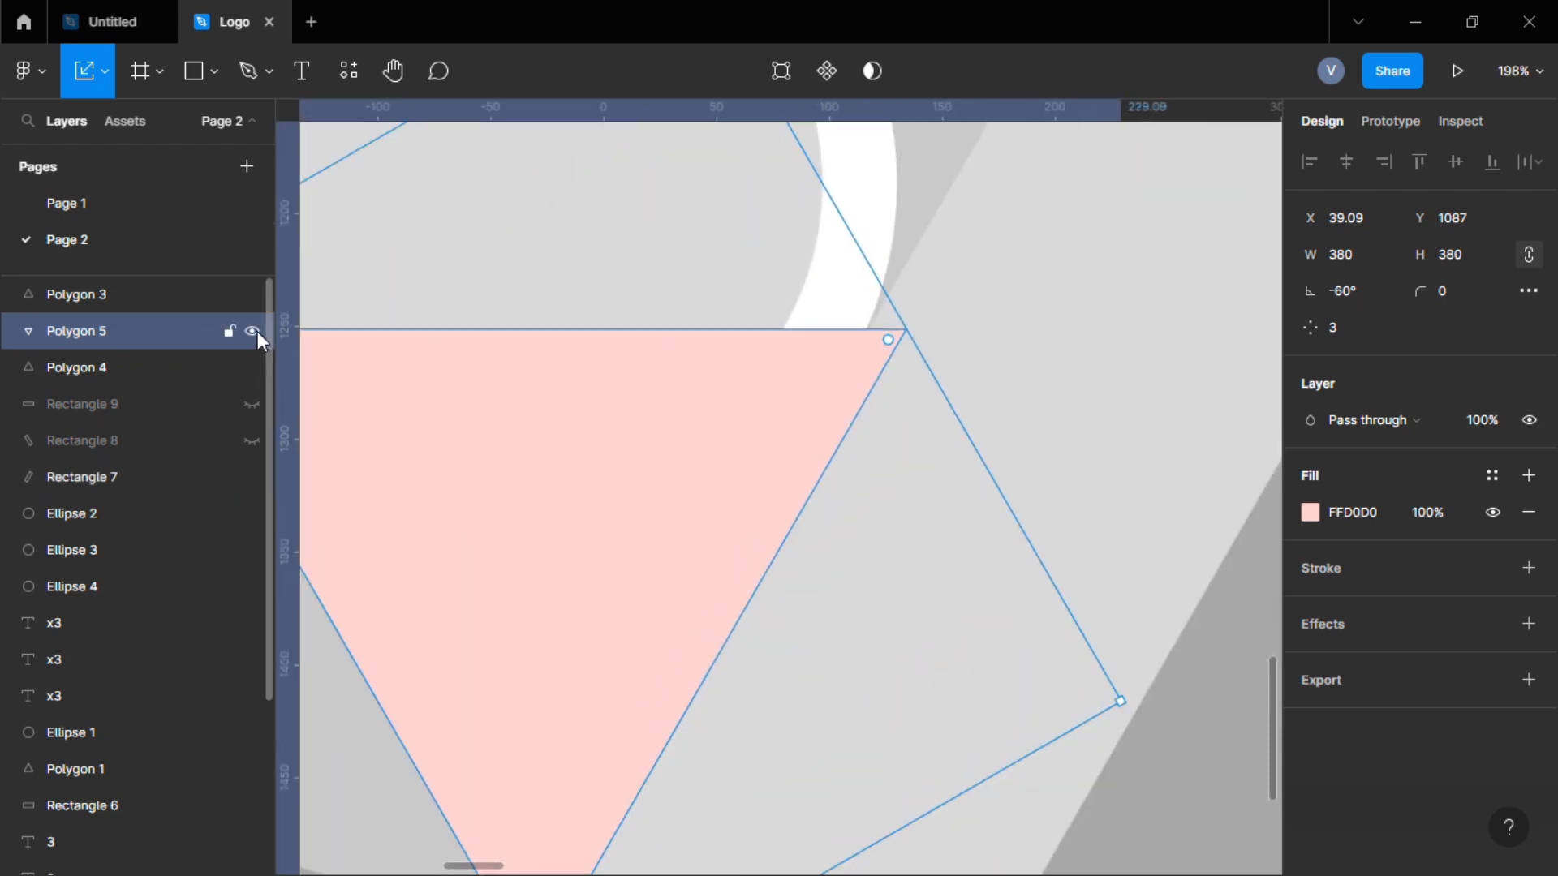
pyautogui.click(254, 331)
pyautogui.click(253, 331)
pyautogui.click(253, 331)
pyautogui.click(253, 331)
pyautogui.hotkey('shift', 'Down')
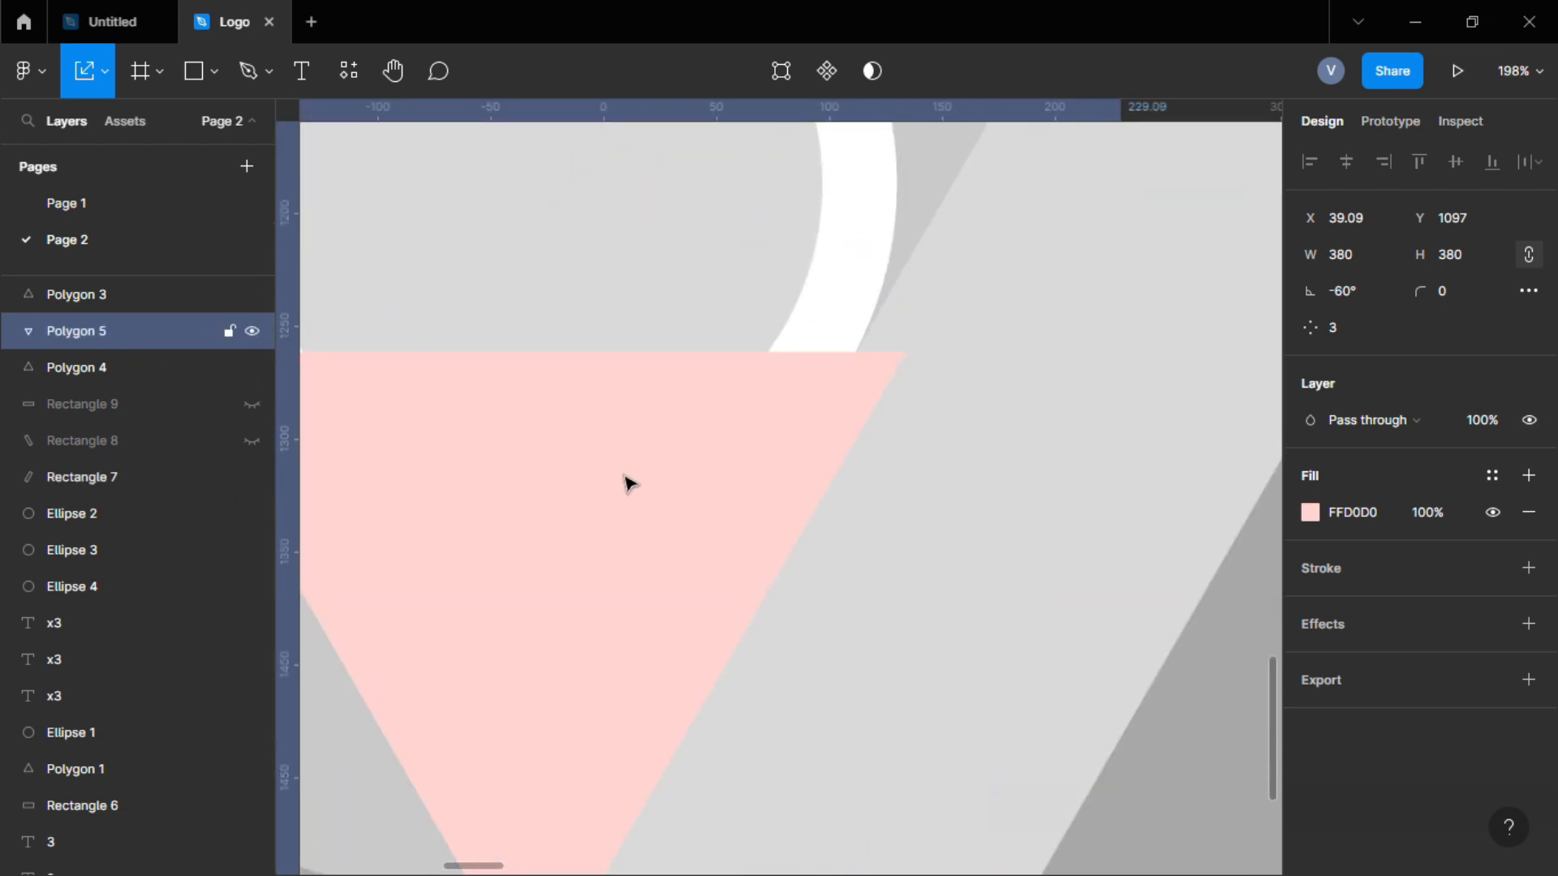
pyautogui.click(251, 331)
pyautogui.click(252, 331)
pyautogui.click(252, 331)
pyautogui.scroll(-5, 640, 473)
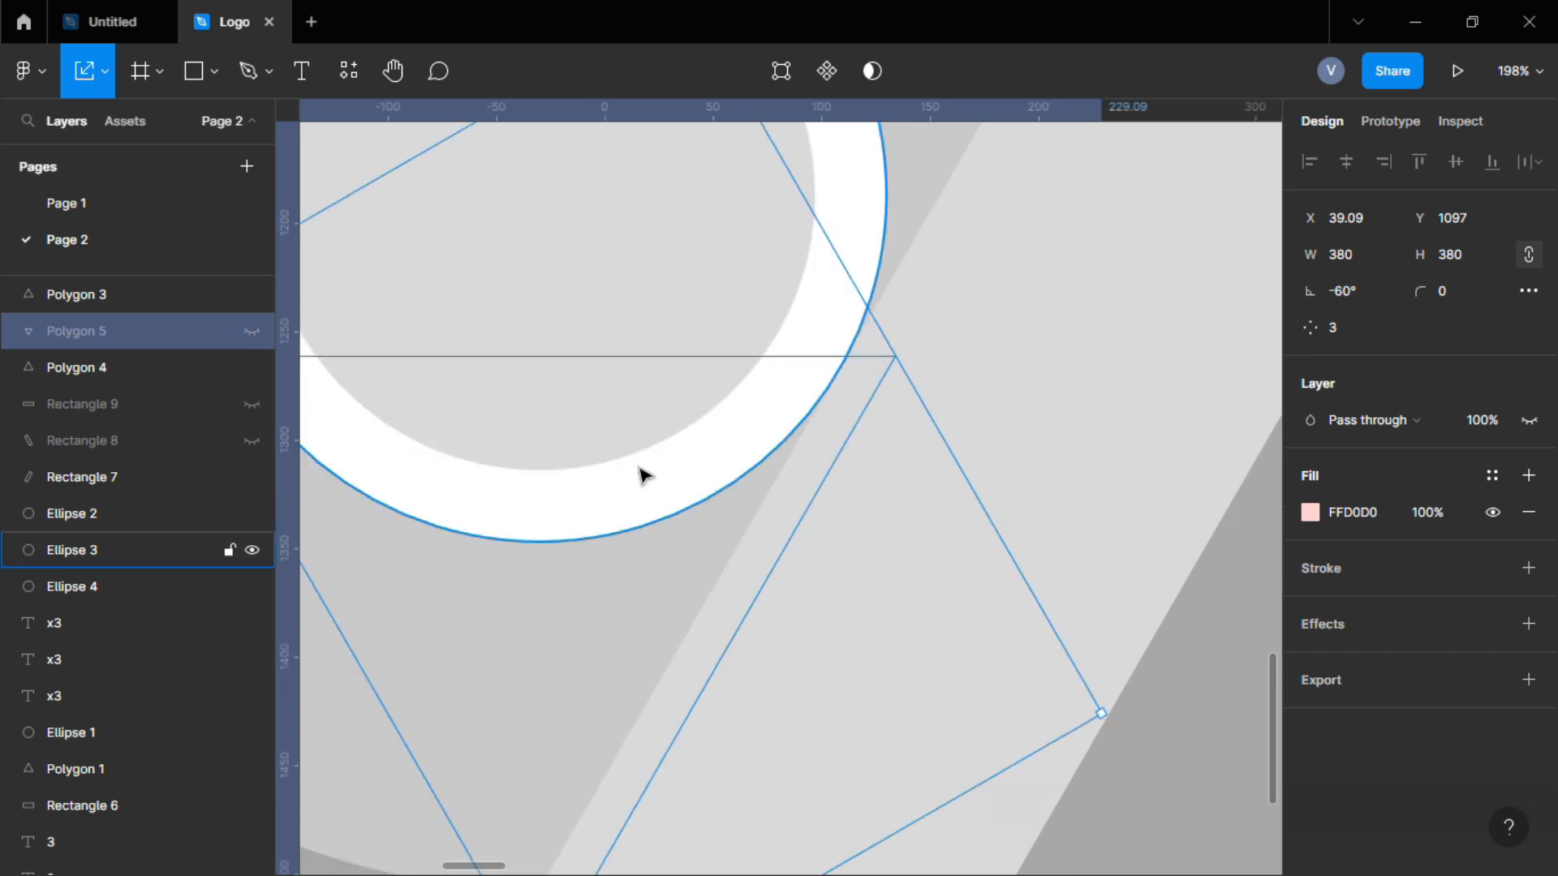
# Hide Rectangle 7, show Polygon 5 and place a duplicate of it over the upper left of the circles at X -108.91, Y 847.
pyautogui.click(865, 395)
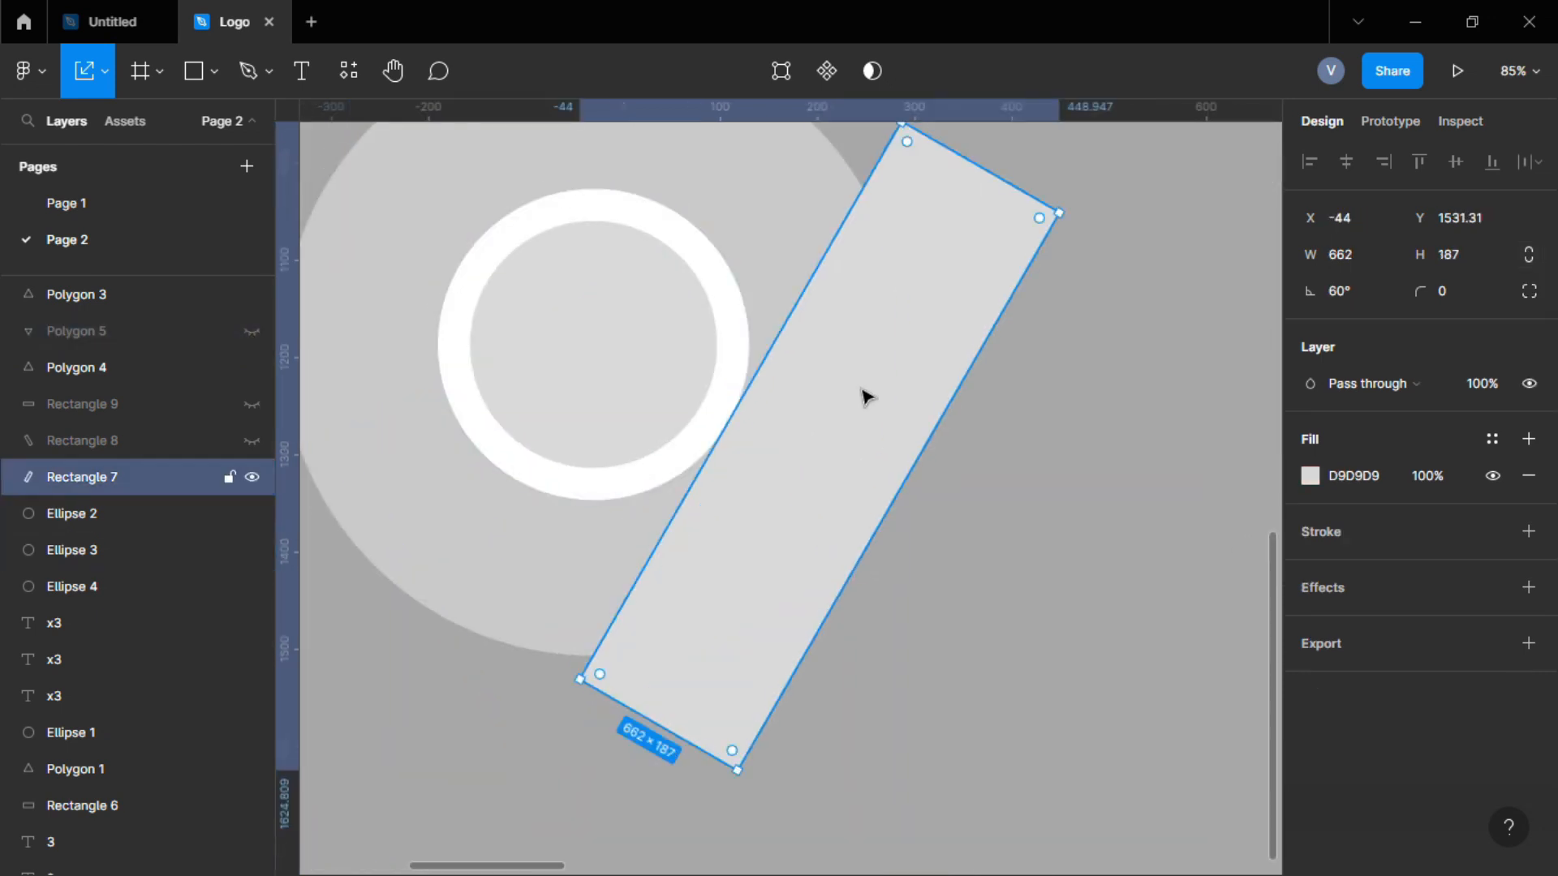
pyautogui.click(252, 477)
pyautogui.click(252, 331)
pyautogui.click(618, 496)
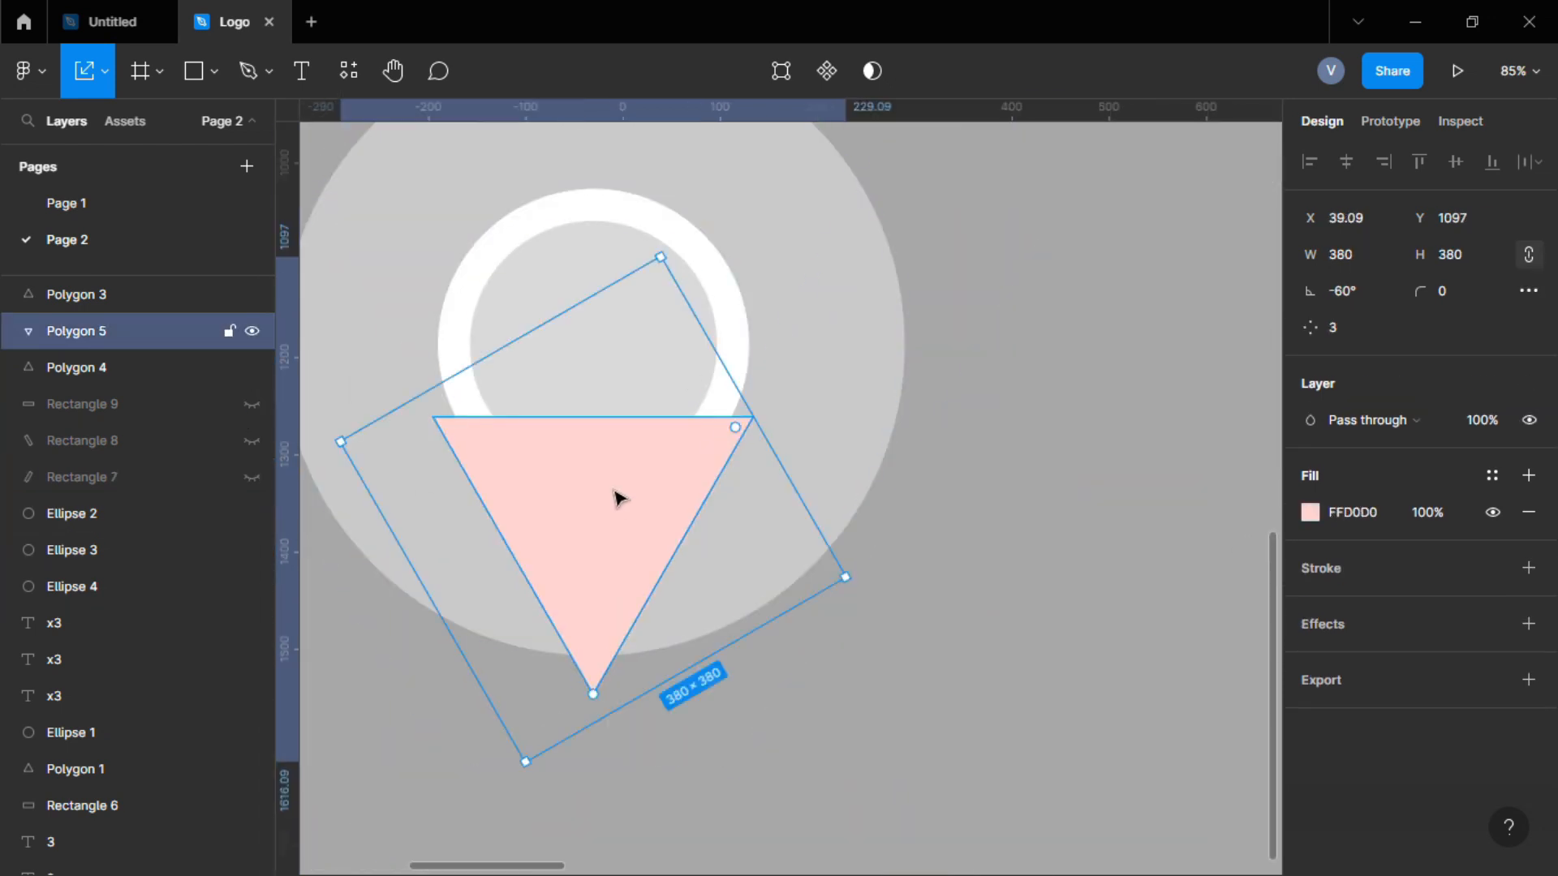
pyautogui.moveTo(608, 493); pyautogui.dragTo(568, 313)
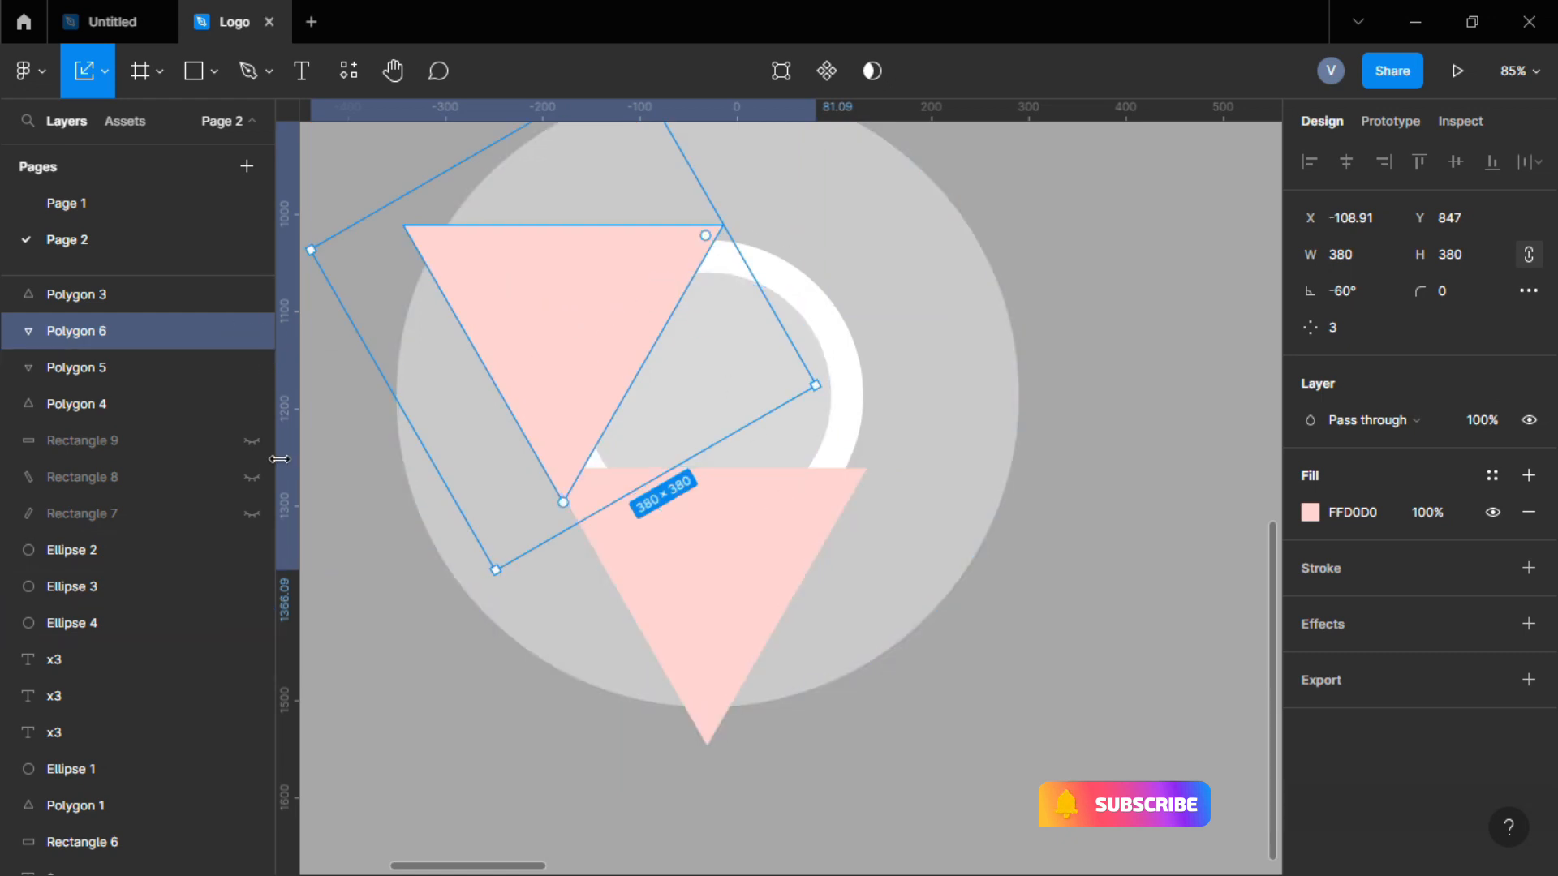
# Show Rectangle 9 and nudge Polygon 6 left to X -113.91 so it meets the ring's tangent point.
pyautogui.click(252, 441)
pyautogui.scroll(5, 648, 336)
pyautogui.scroll(3, 649, 336)
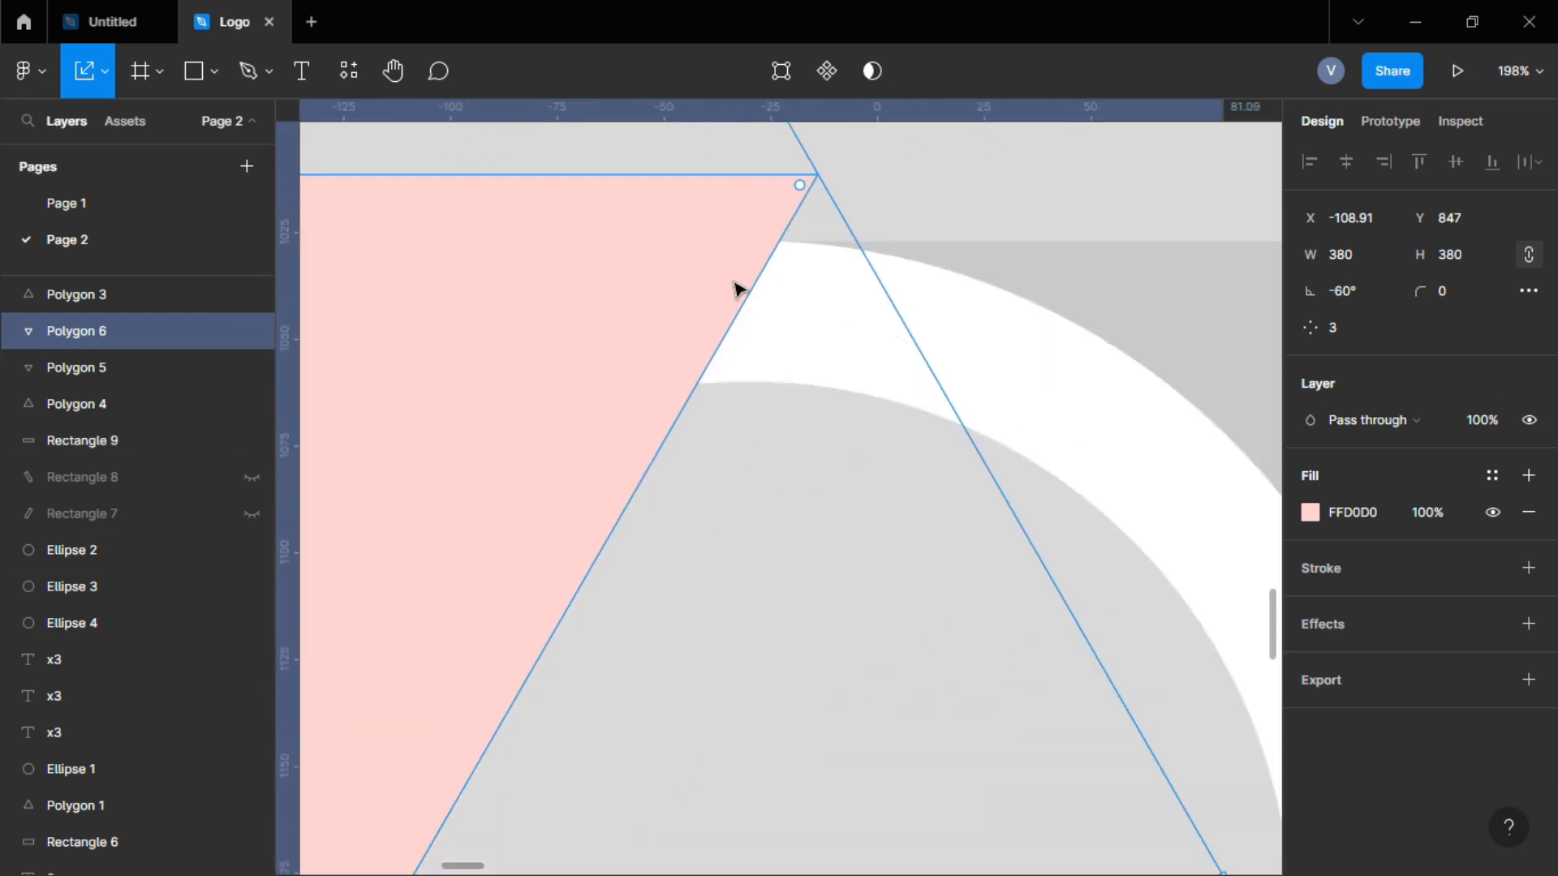
pyautogui.click(251, 332)
pyautogui.click(251, 331)
pyautogui.scroll(-4, 541, 485)
pyautogui.scroll(-4, 541, 485)
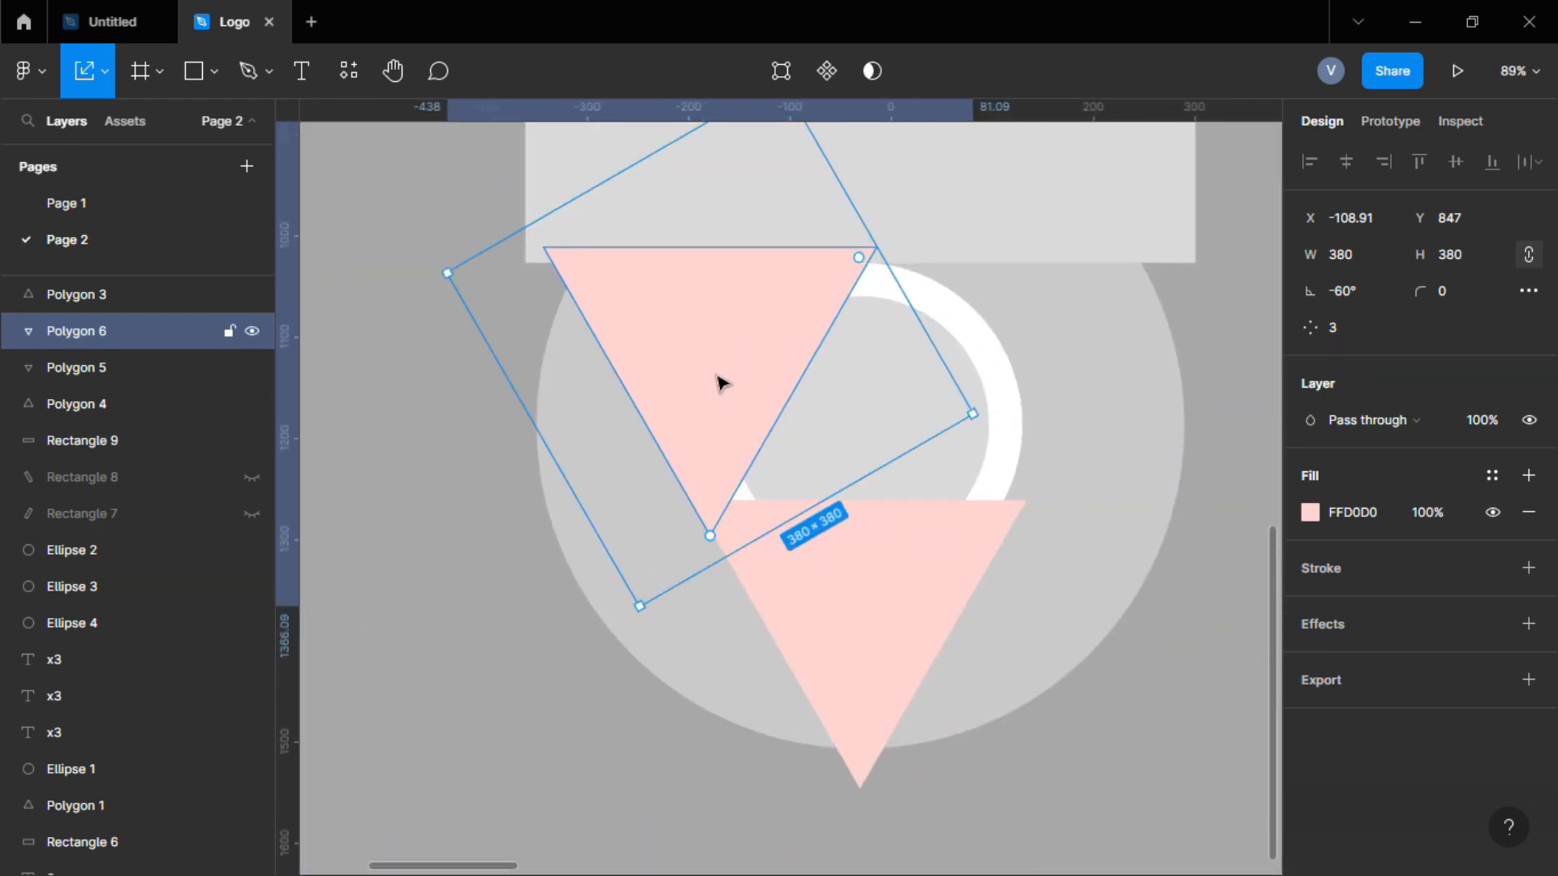
pyautogui.press('Left')
pyautogui.press('Left')
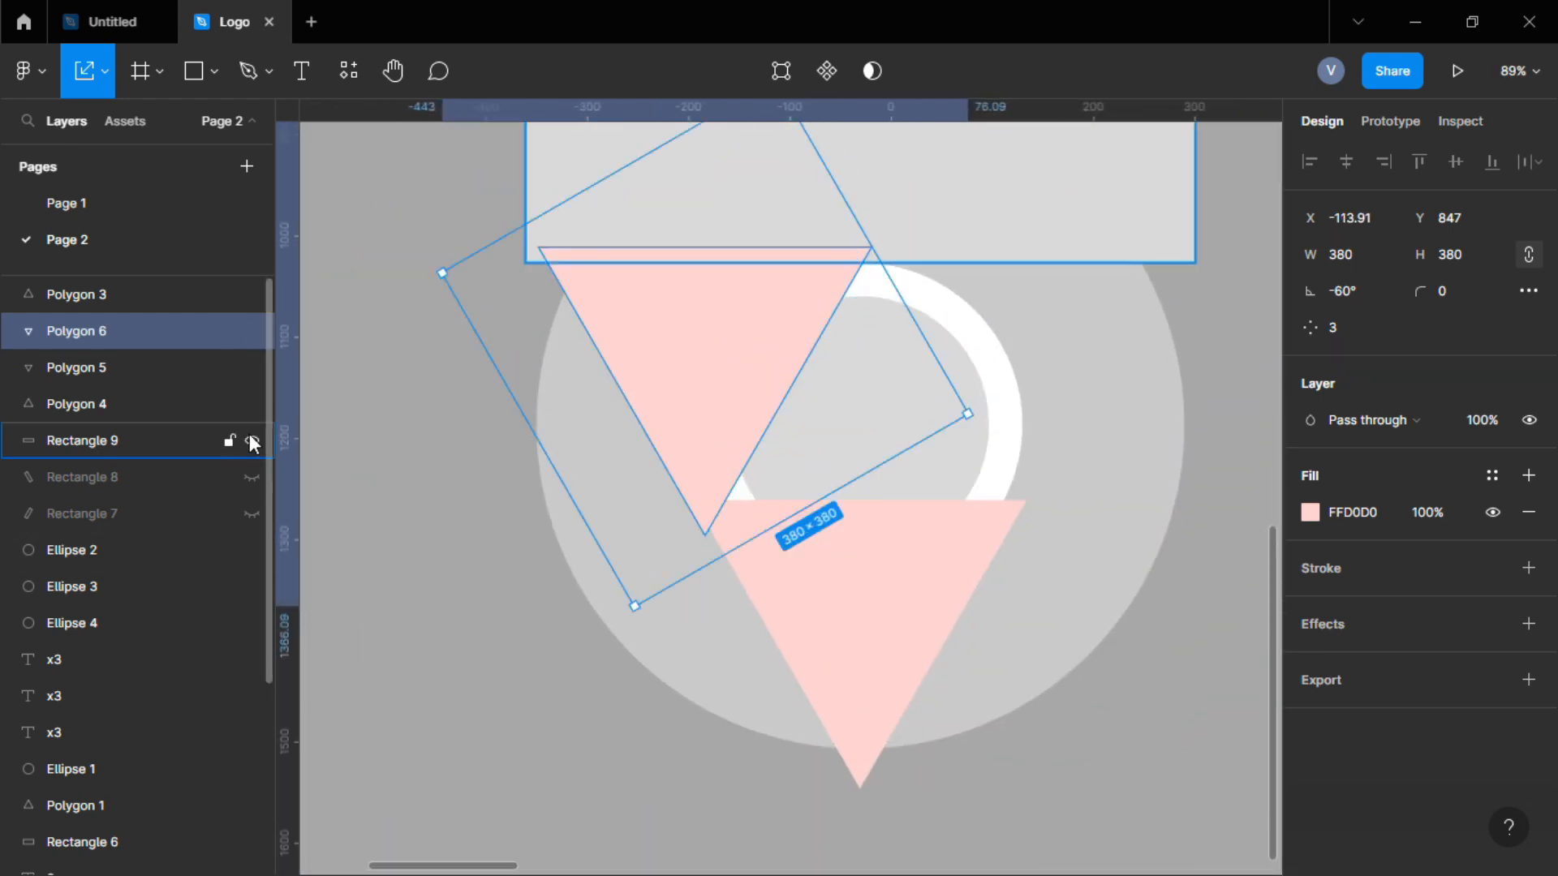
# Check Polygon 6's fit against the white ring and Rectangle 8 with Polygon 5 hidden, leaving Rectangles 7 and 8 hidden.
pyautogui.click(251, 513)
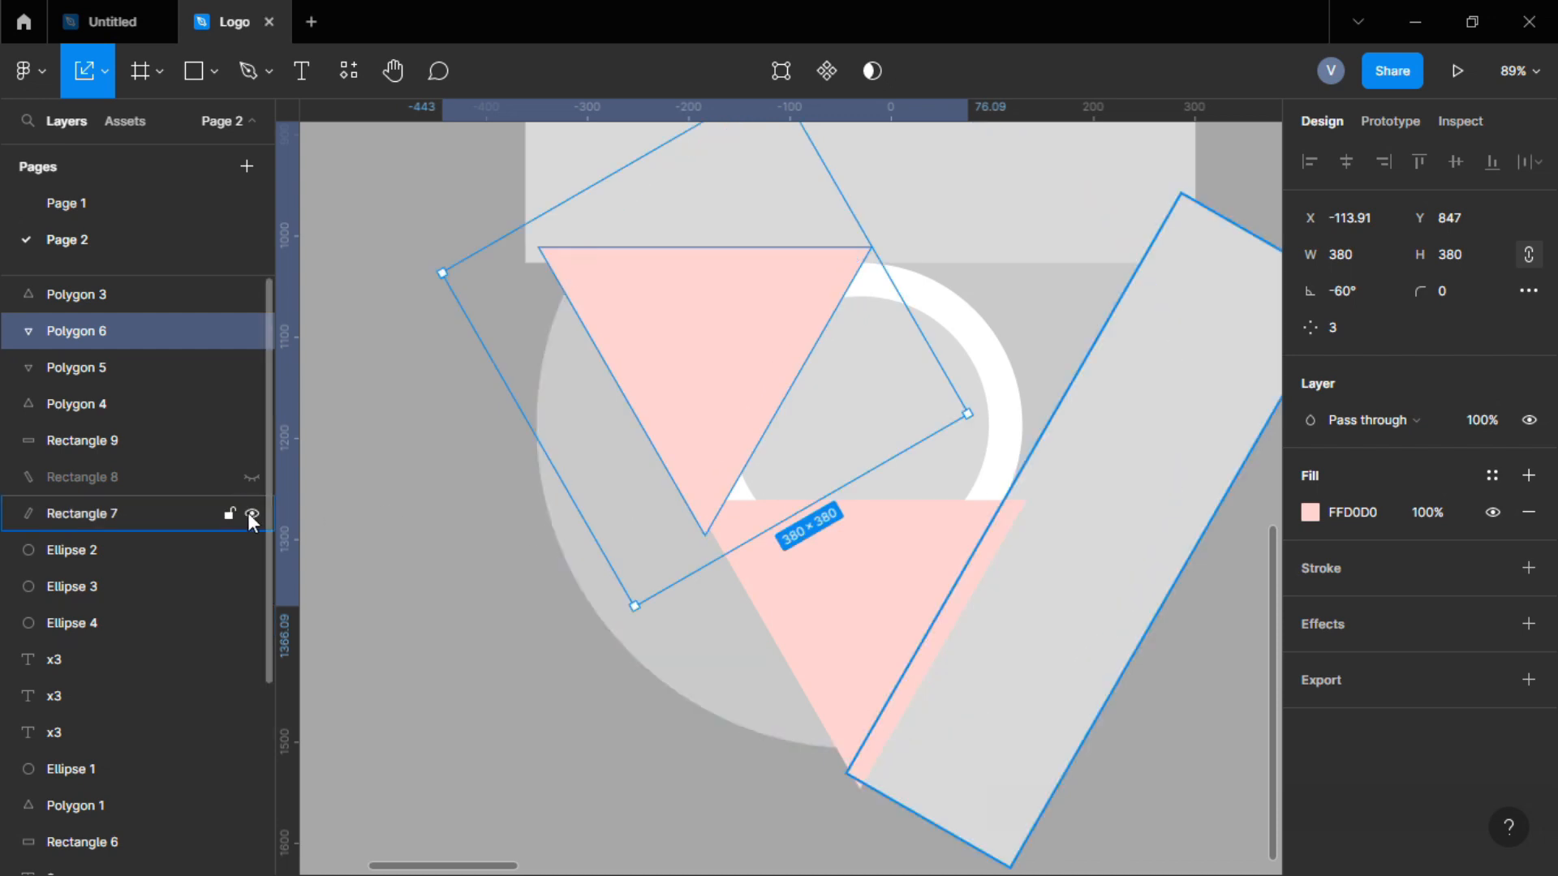
pyautogui.click(252, 514)
pyautogui.click(251, 477)
pyautogui.scroll(5, 841, 260)
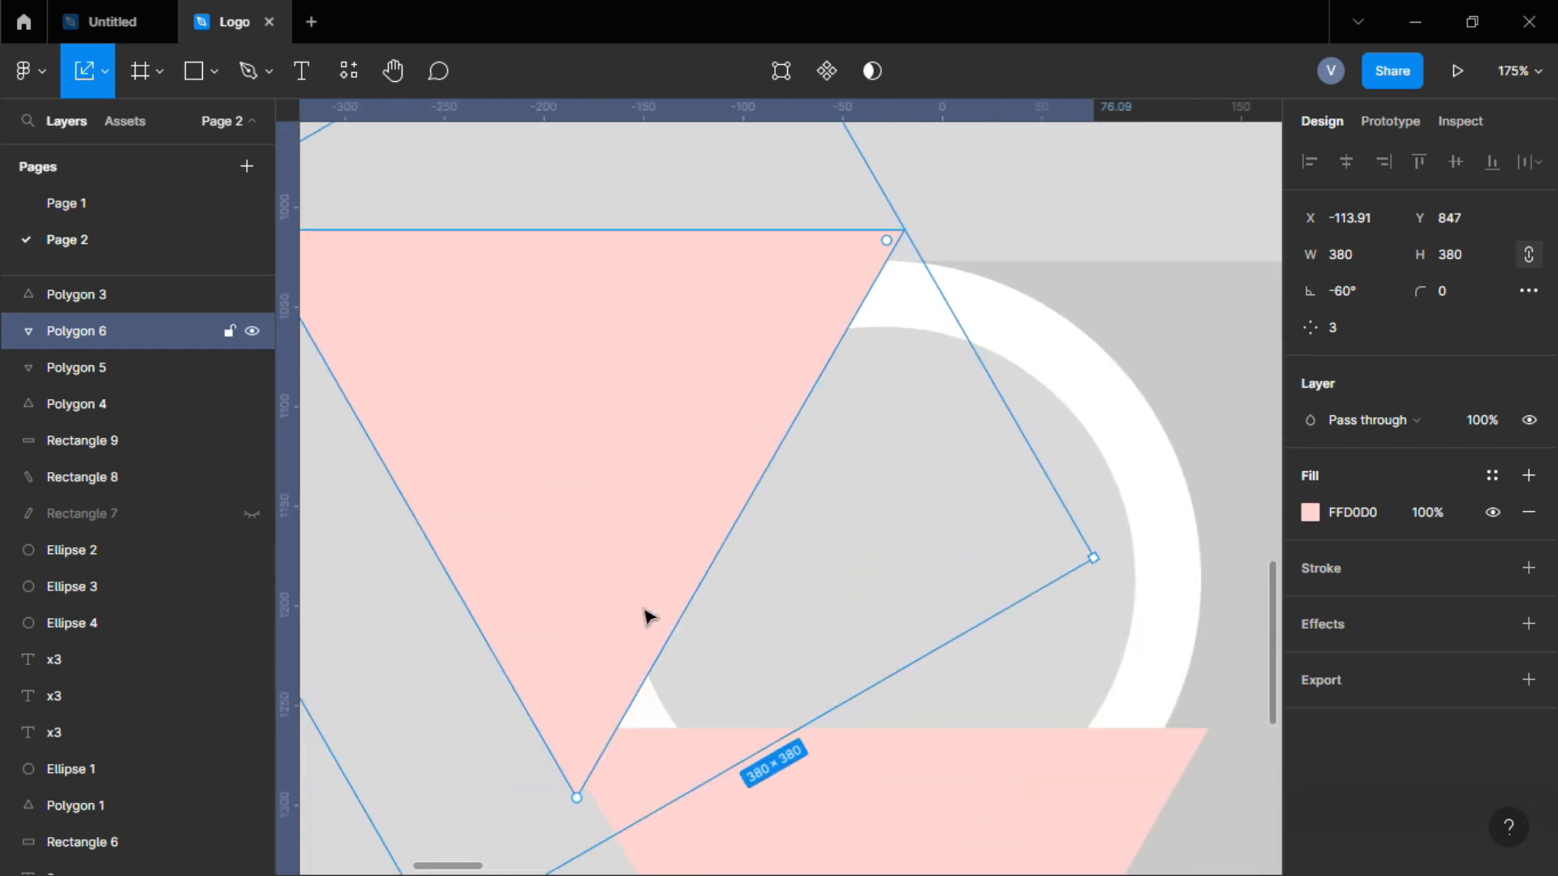
pyautogui.click(680, 769)
pyautogui.click(252, 367)
pyautogui.click(600, 445)
pyautogui.click(252, 331)
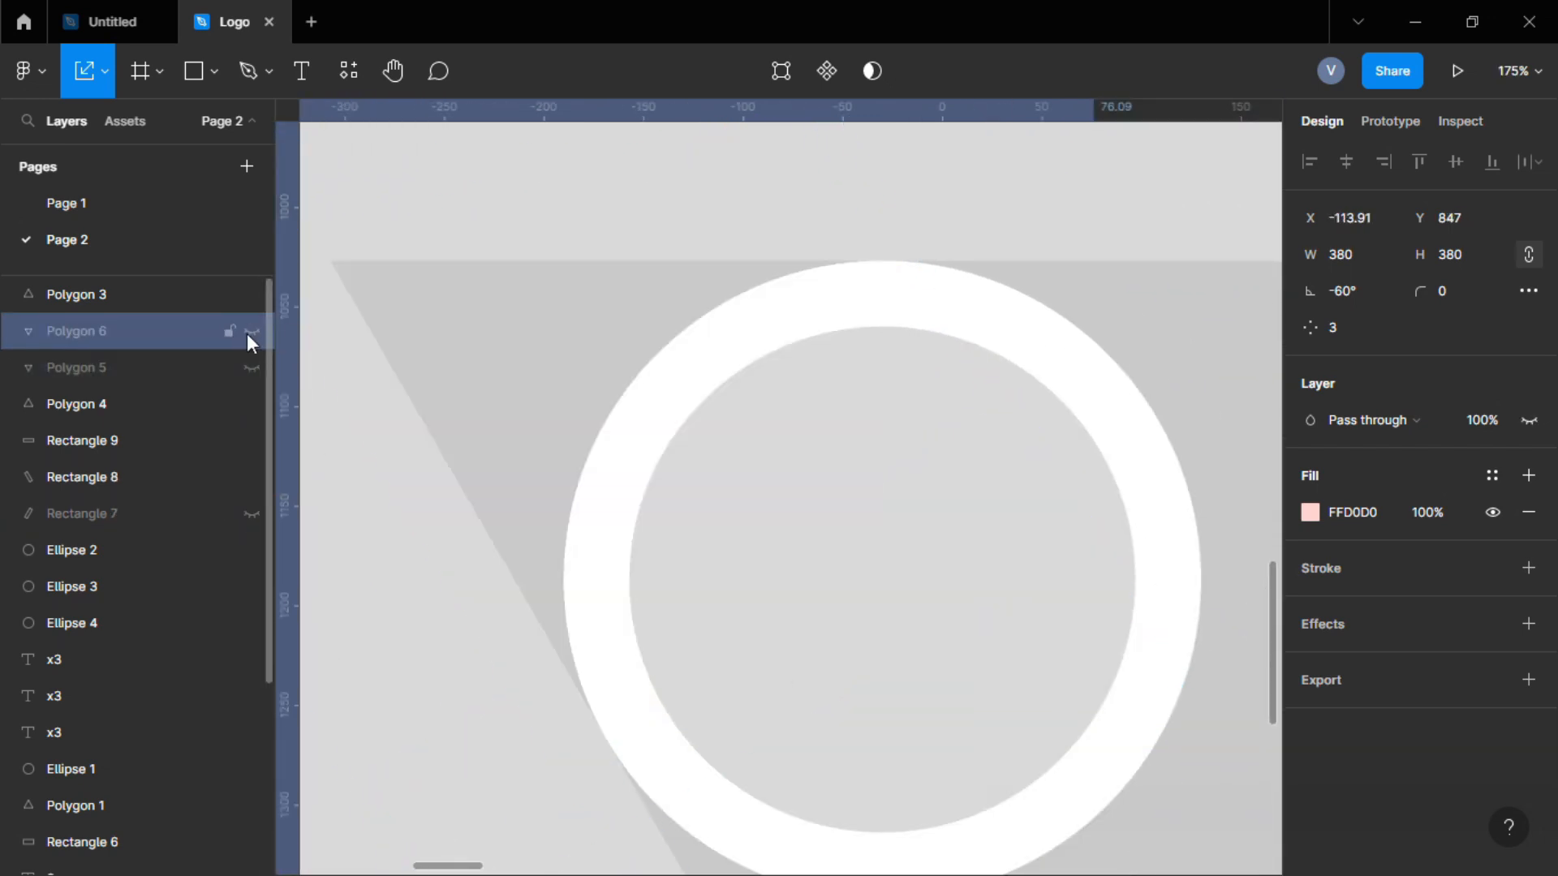
pyautogui.click(248, 333)
pyautogui.click(338, 535)
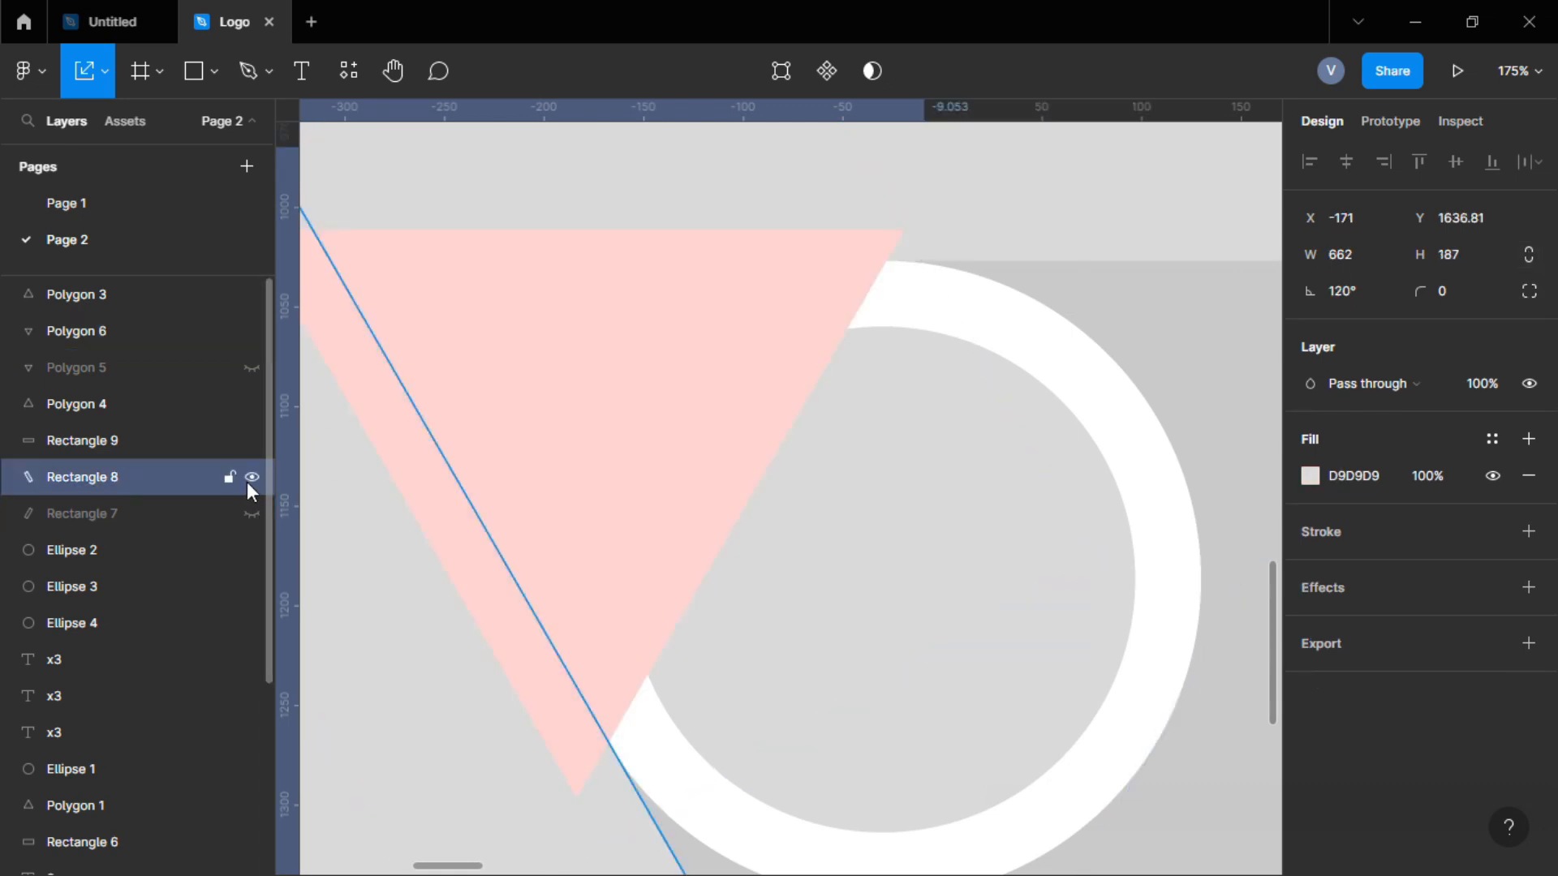
pyautogui.click(251, 477)
# Duplicate Polygon 6 horizontally over the upper right of the circles at X 186.09, Y 847.
pyautogui.scroll(-5, 459, 449)
pyautogui.click(512, 438)
pyautogui.keyDown('alt'); pyautogui.moveTo(548, 441); pyautogui.dragTo(745, 444); pyautogui.keyUp('alt')
pyautogui.scroll(1, 727, 435)
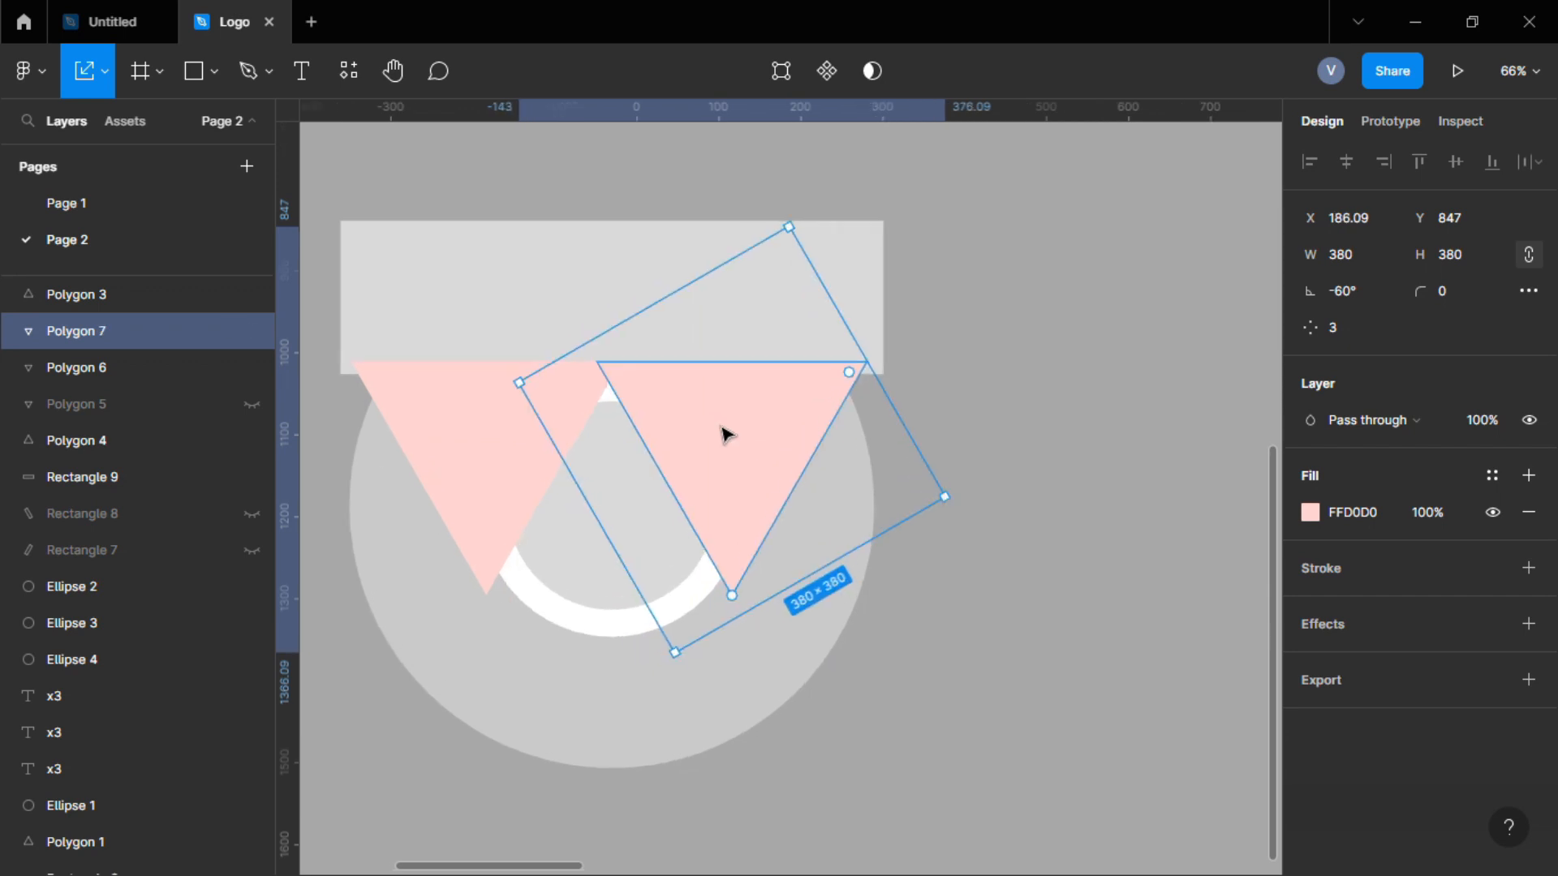
# Show Rectangle 7 and hide Polygons 6 and 7 to expose where the rectangle touches the white ring.
pyautogui.scroll(4, 727, 436)
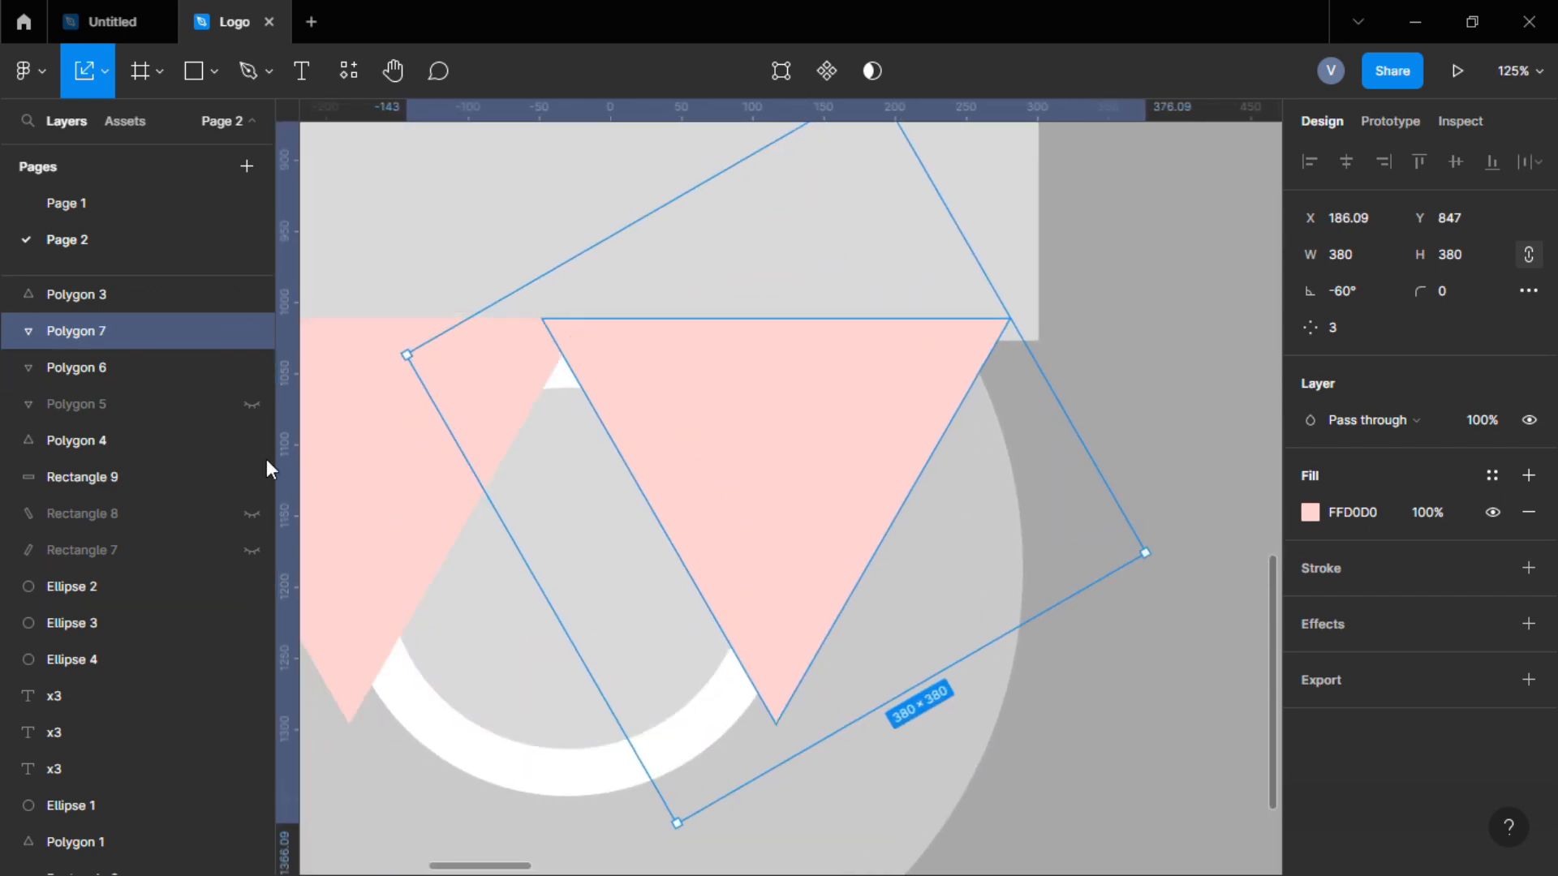
pyautogui.click(252, 551)
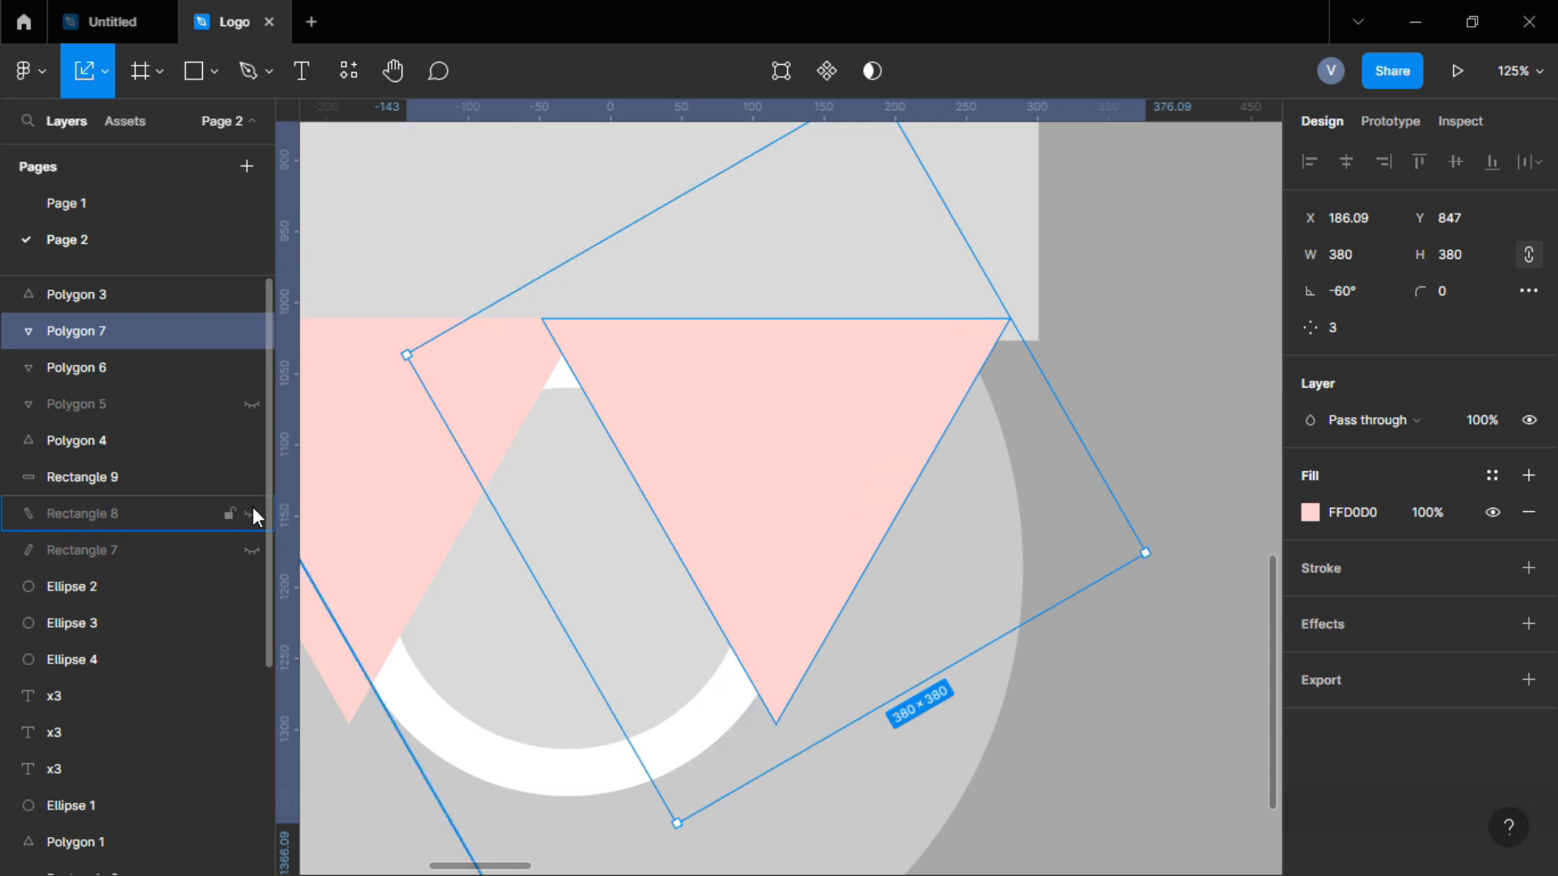
pyautogui.scroll(4, 775, 591)
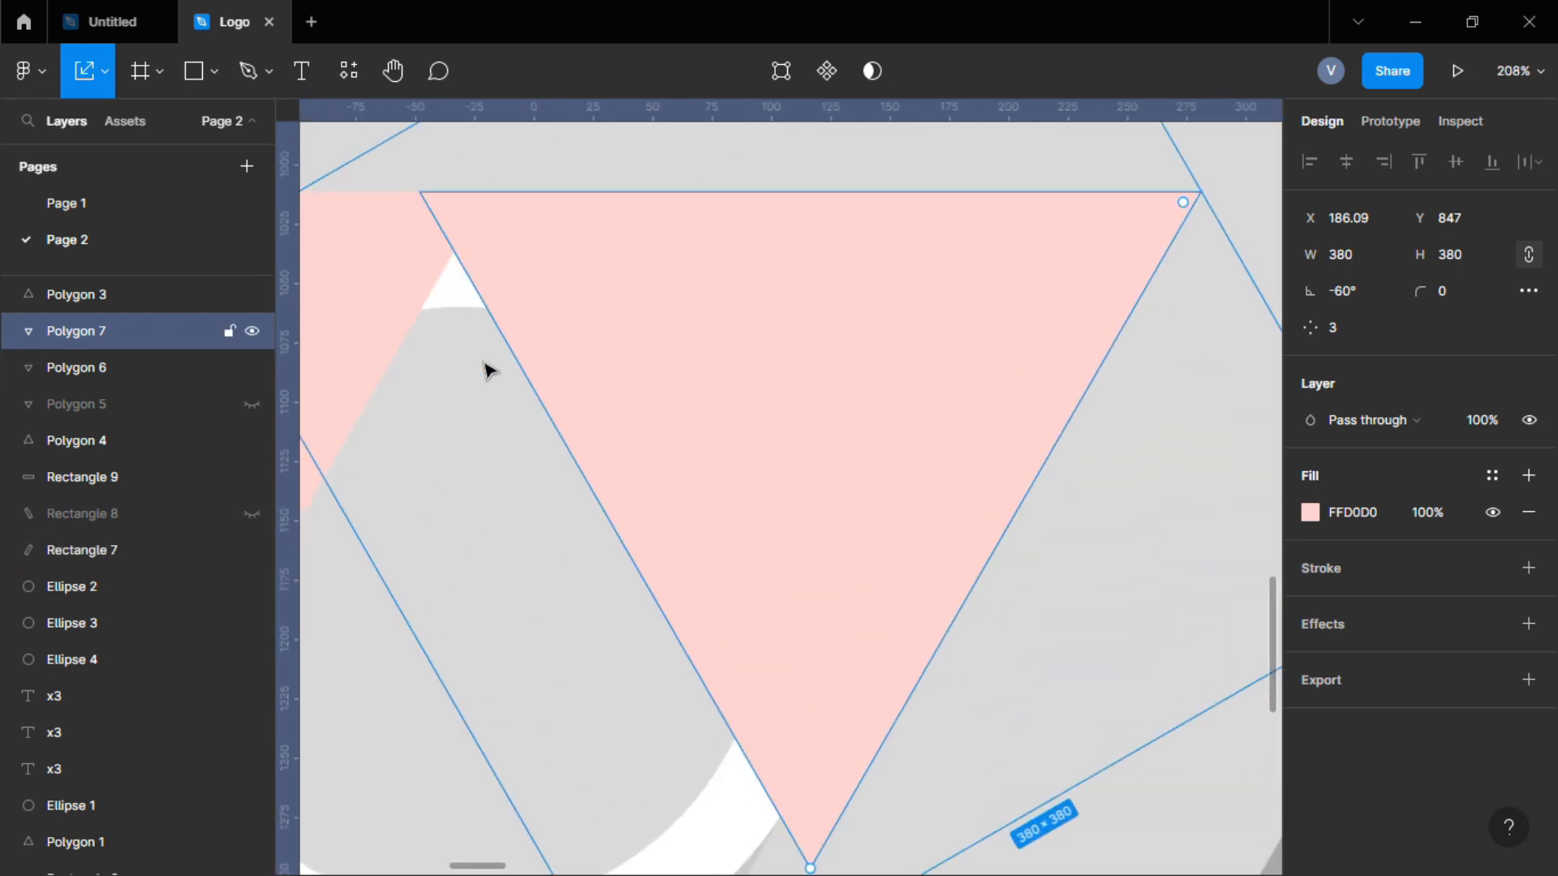
pyautogui.click(487, 365)
pyautogui.click(253, 367)
pyautogui.click(667, 357)
pyautogui.click(251, 333)
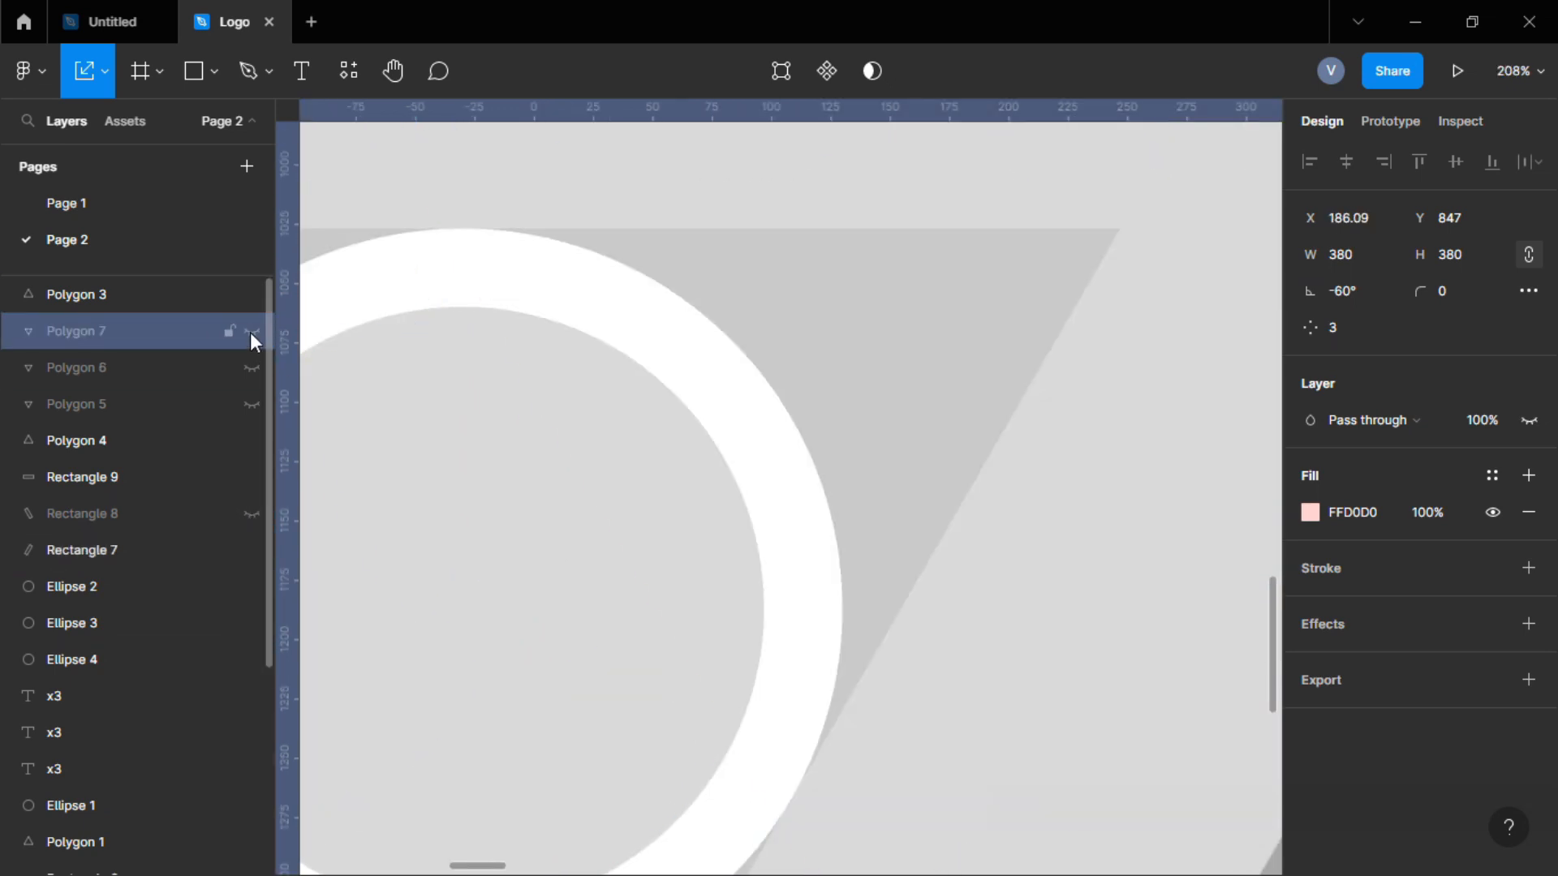
# Show Polygon 7 and nudge it right to X 196.09, checking its alignment with the ring and Rectangle 7.
pyautogui.click(251, 333)
pyautogui.click(250, 333)
pyautogui.click(250, 333)
pyautogui.scroll(-1, 253, 333)
pyautogui.scroll(-1, 393, 349)
pyautogui.scroll(-1, 228, 321)
pyautogui.scroll(2, 244, 340)
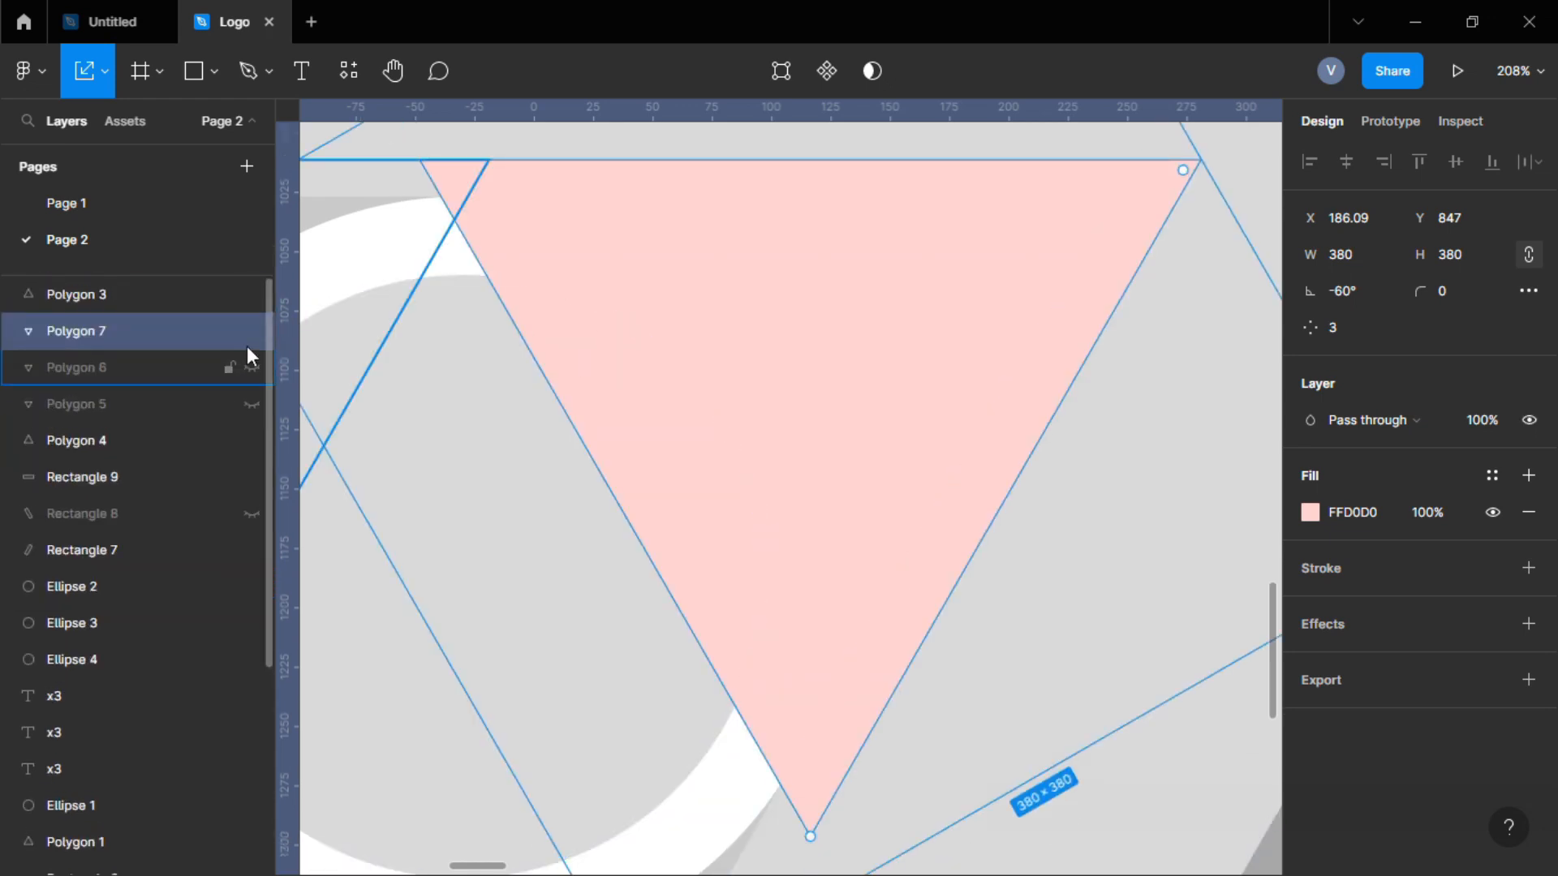
pyautogui.click(251, 332)
pyautogui.click(251, 332)
pyautogui.scroll(-1, 909, 405)
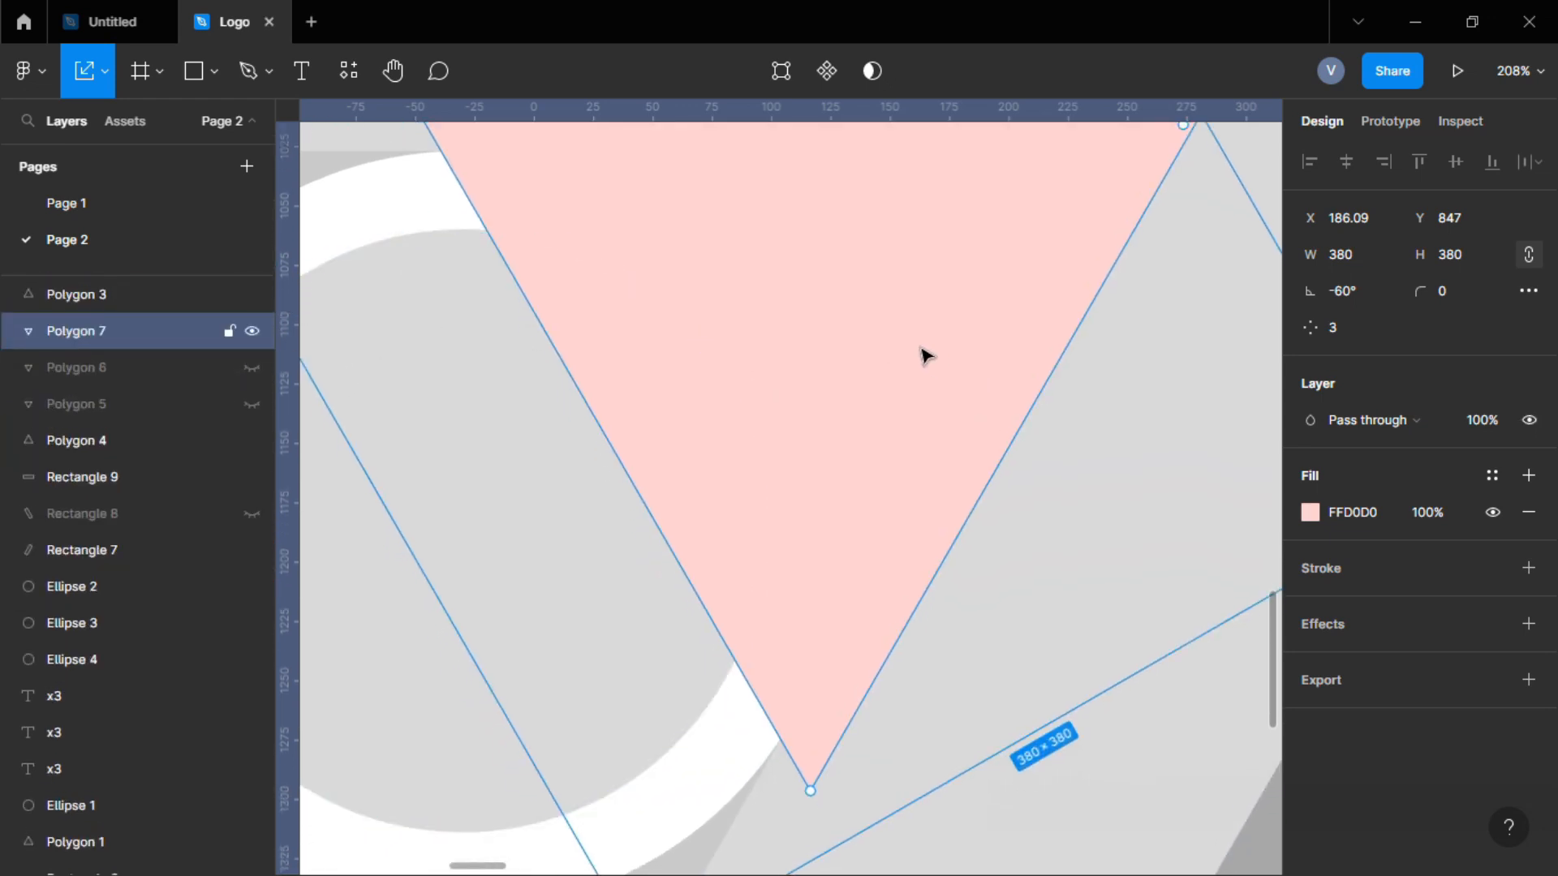
pyautogui.hotkey('shift', 'Right')
pyautogui.click(252, 332)
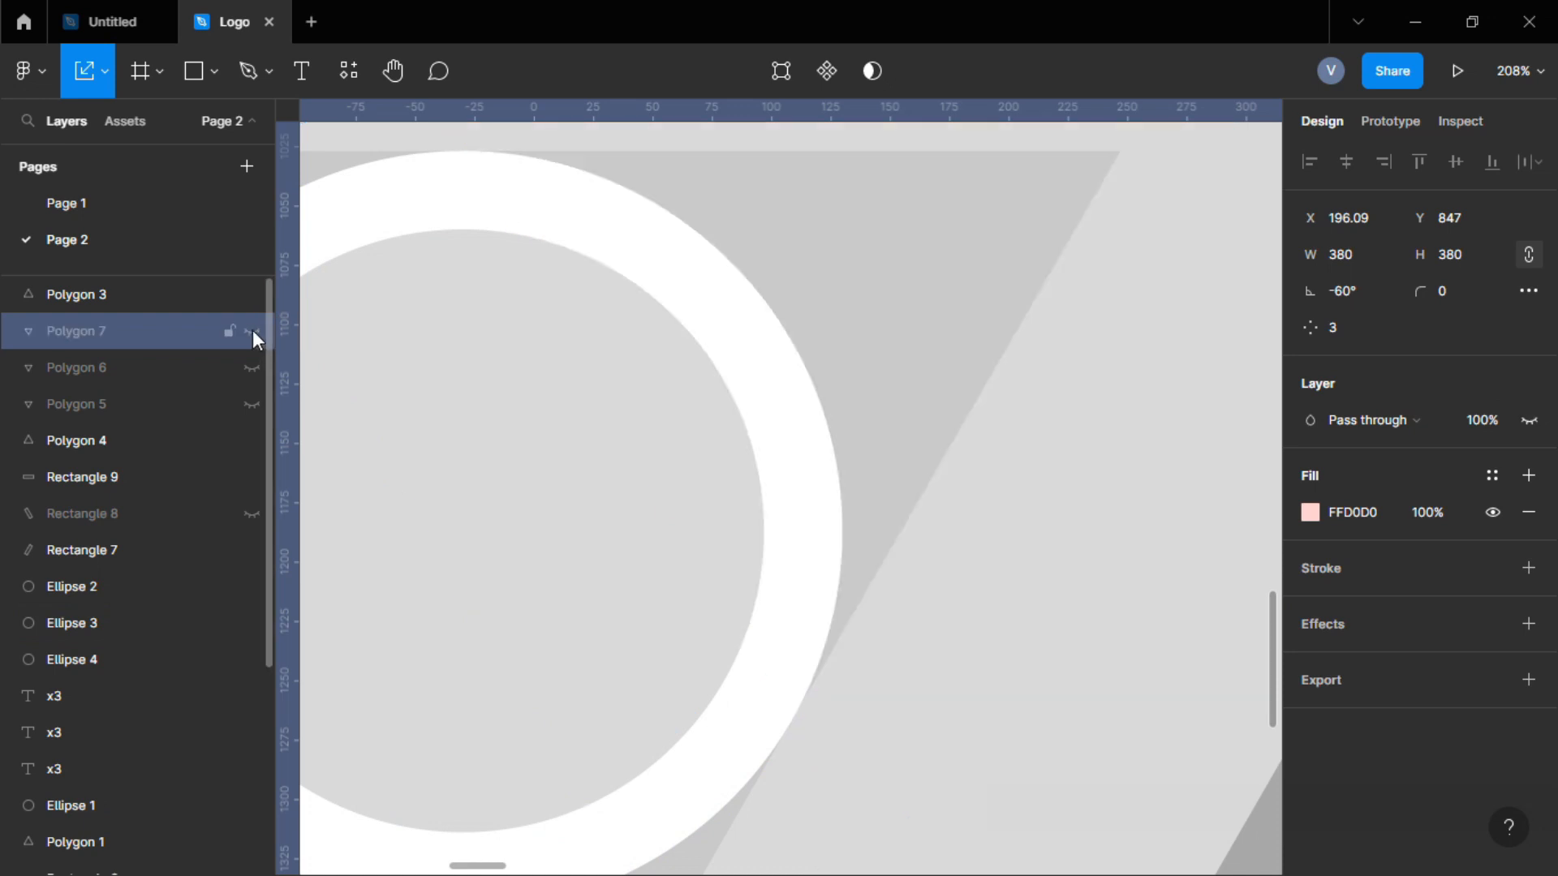
pyautogui.click(253, 331)
# Show the hidden Polygon 6, Polygon 5 and Rectangle 8 so all the logo shapes are displayed together.
pyautogui.hotkey('shift', '1')
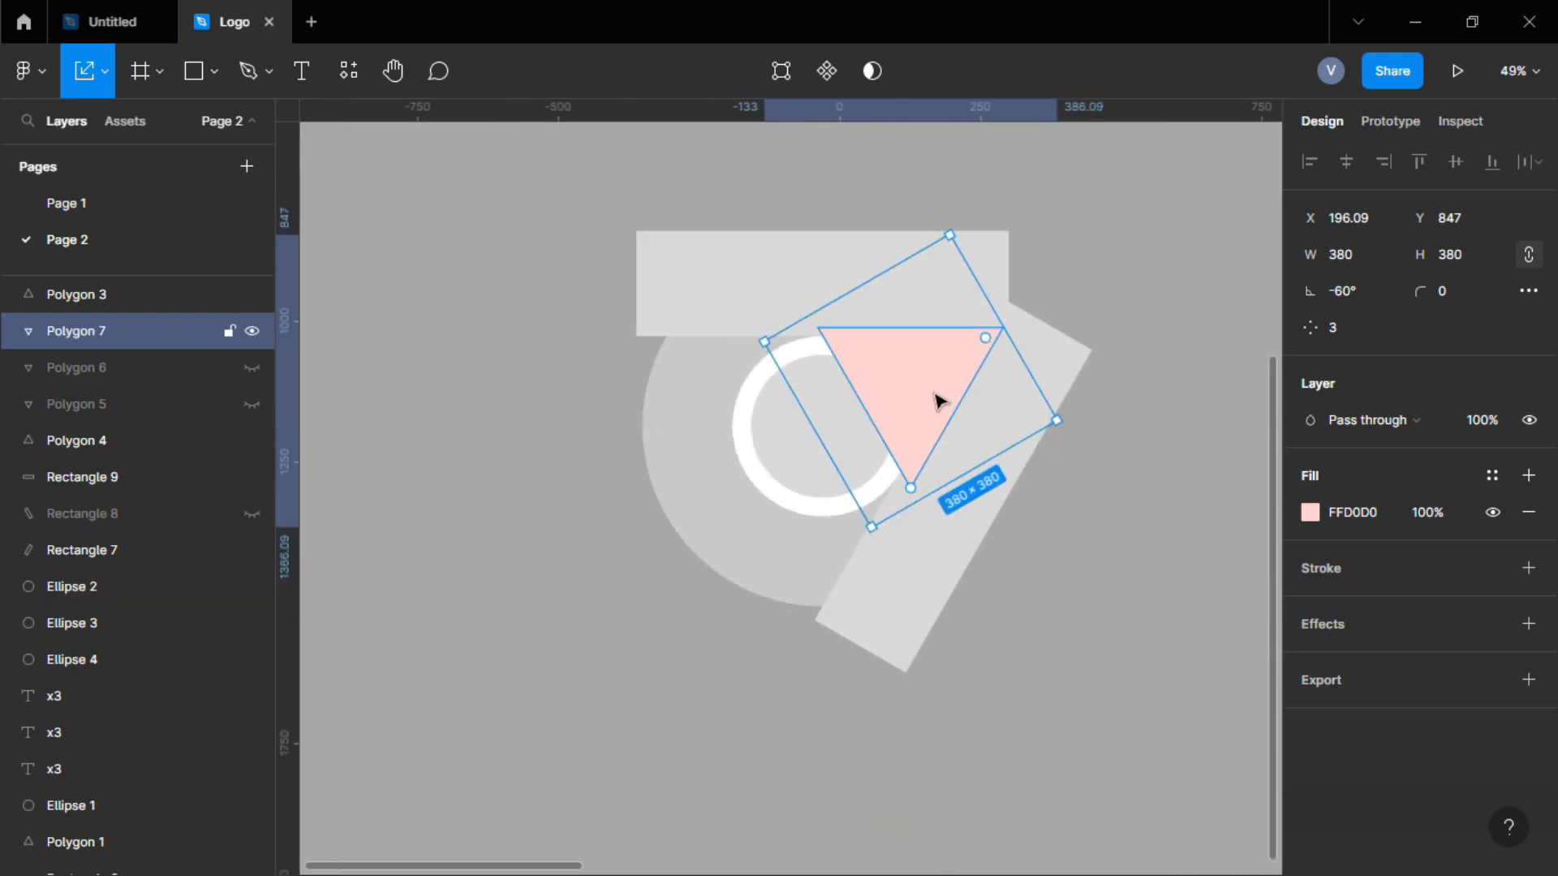
pyautogui.hscroll(2, 914, 416)
pyautogui.click(252, 368)
pyautogui.click(253, 404)
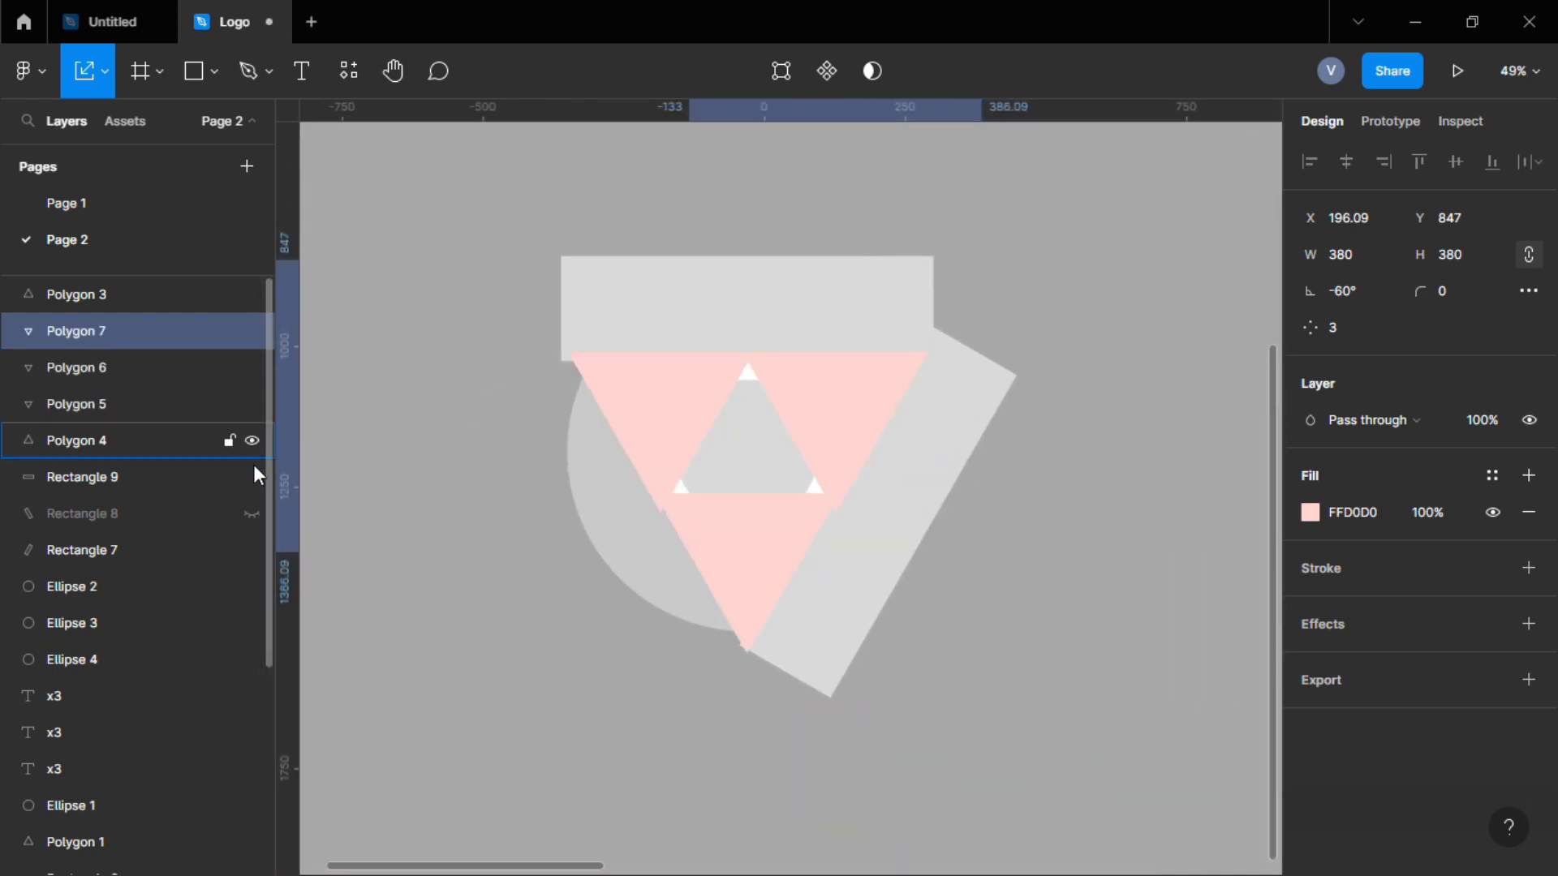
pyautogui.click(252, 514)
pyautogui.scroll(1, 324, 325)
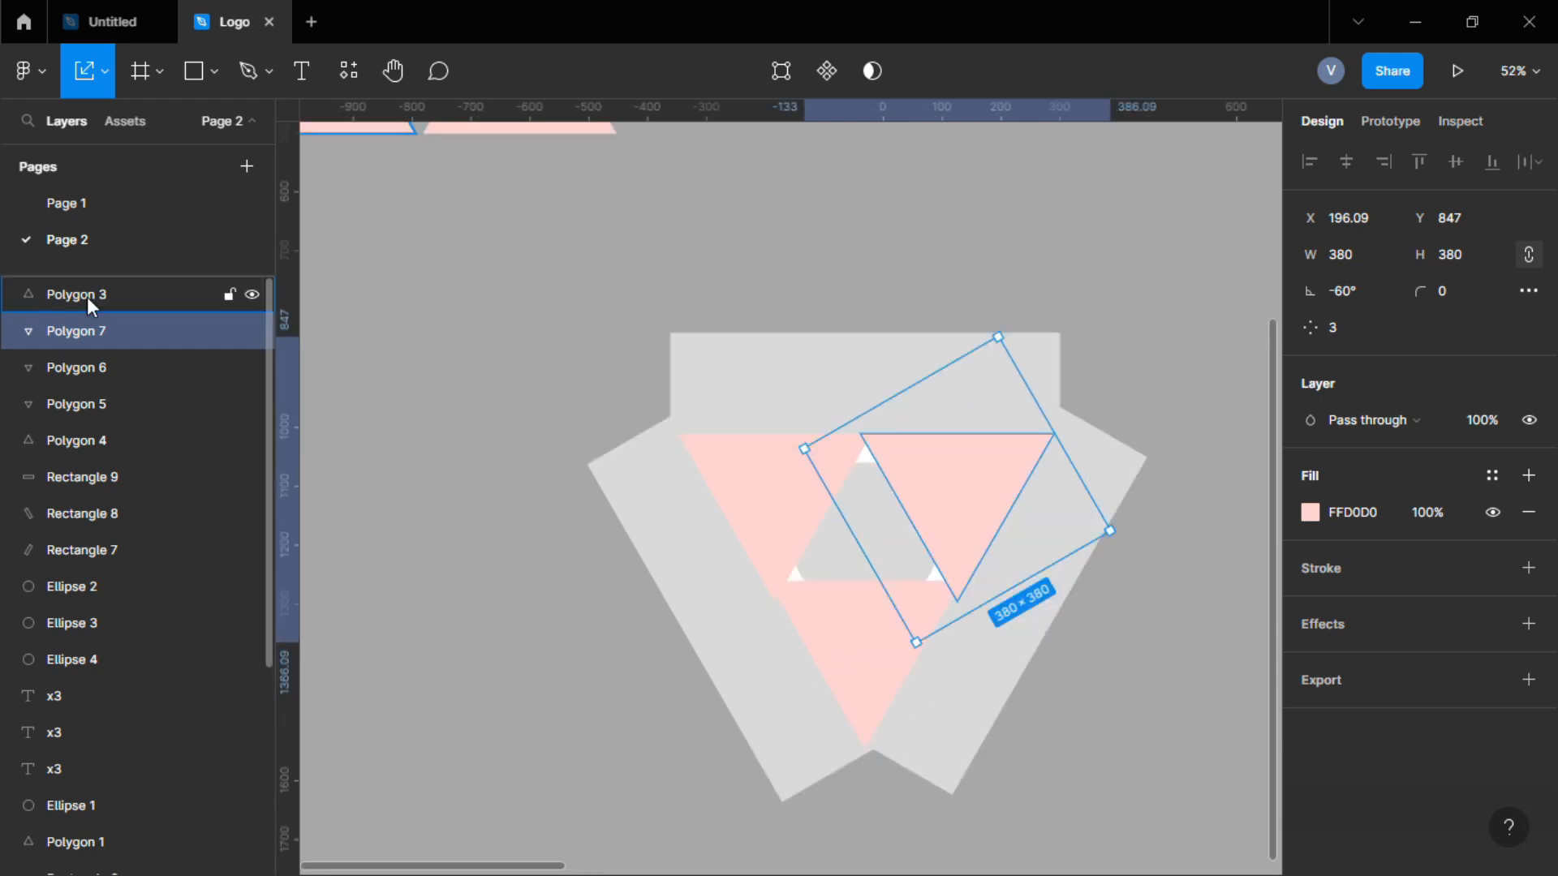
# Delete the two unused triangles above the logo, Polygon 3 and Polygon 4.
pyautogui.scroll(1, 324, 308)
pyautogui.moveTo(710, 181); pyautogui.dragTo(341, 184)
pyautogui.press('Delete')
pyautogui.scroll(-4, 609, 410)
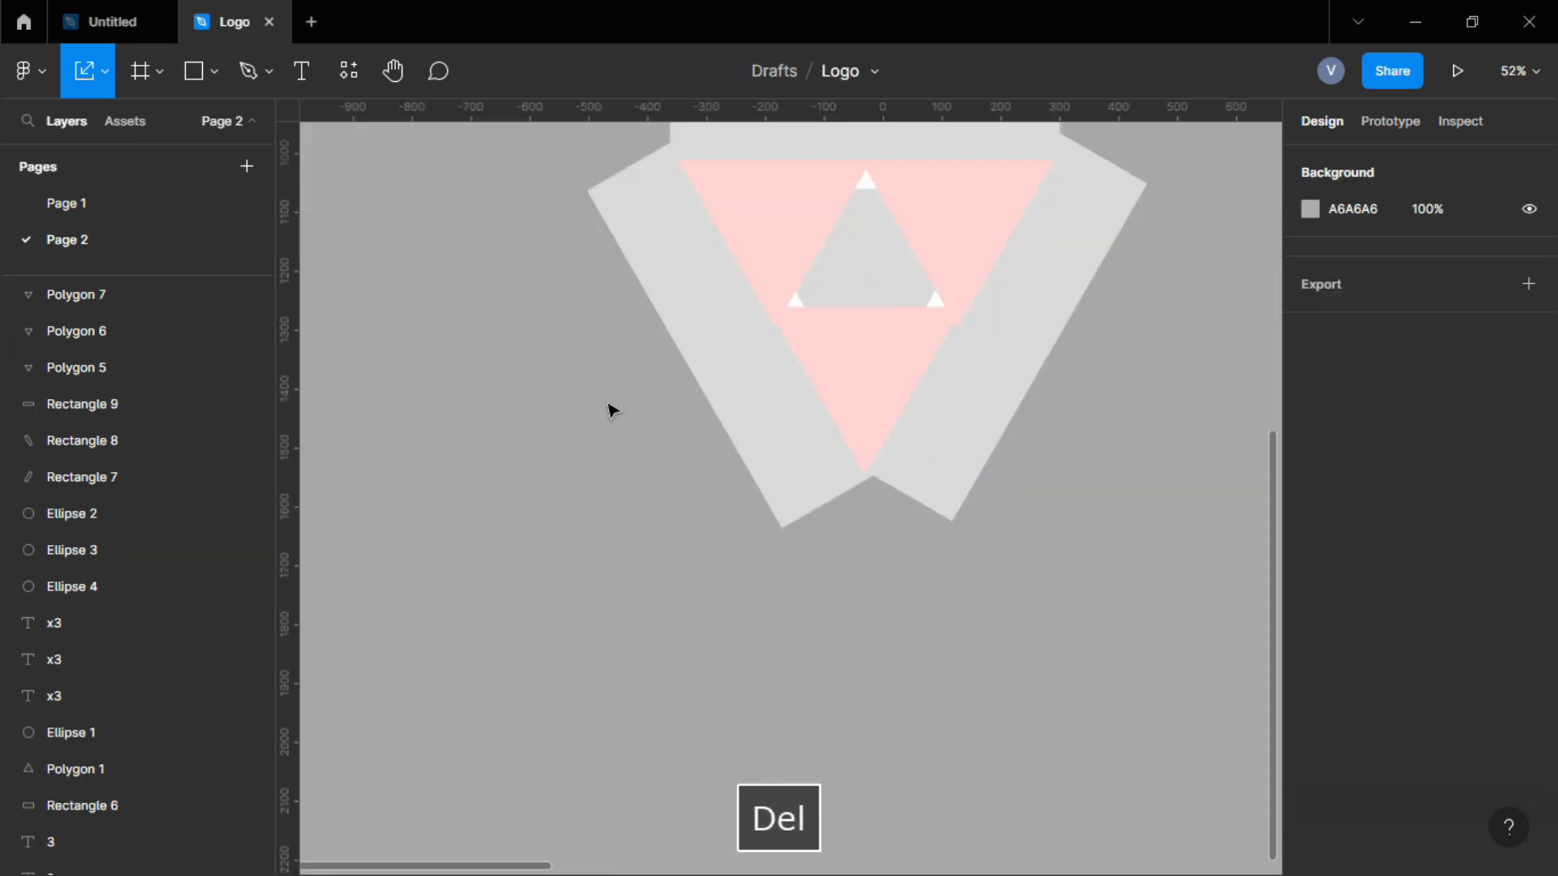
# Select the colour swatch squares and move them close to the upper left of the logo shapes, at Y 550.
pyautogui.scroll(1, 1117, 455)
pyautogui.scroll(-3, 1112, 447)
pyautogui.scroll(3, 1115, 405)
pyautogui.moveTo(1171, 307); pyautogui.dragTo(894, 357)
pyautogui.moveTo(965, 339); pyautogui.dragTo(764, 503)
pyautogui.scroll(3, 1084, 556)
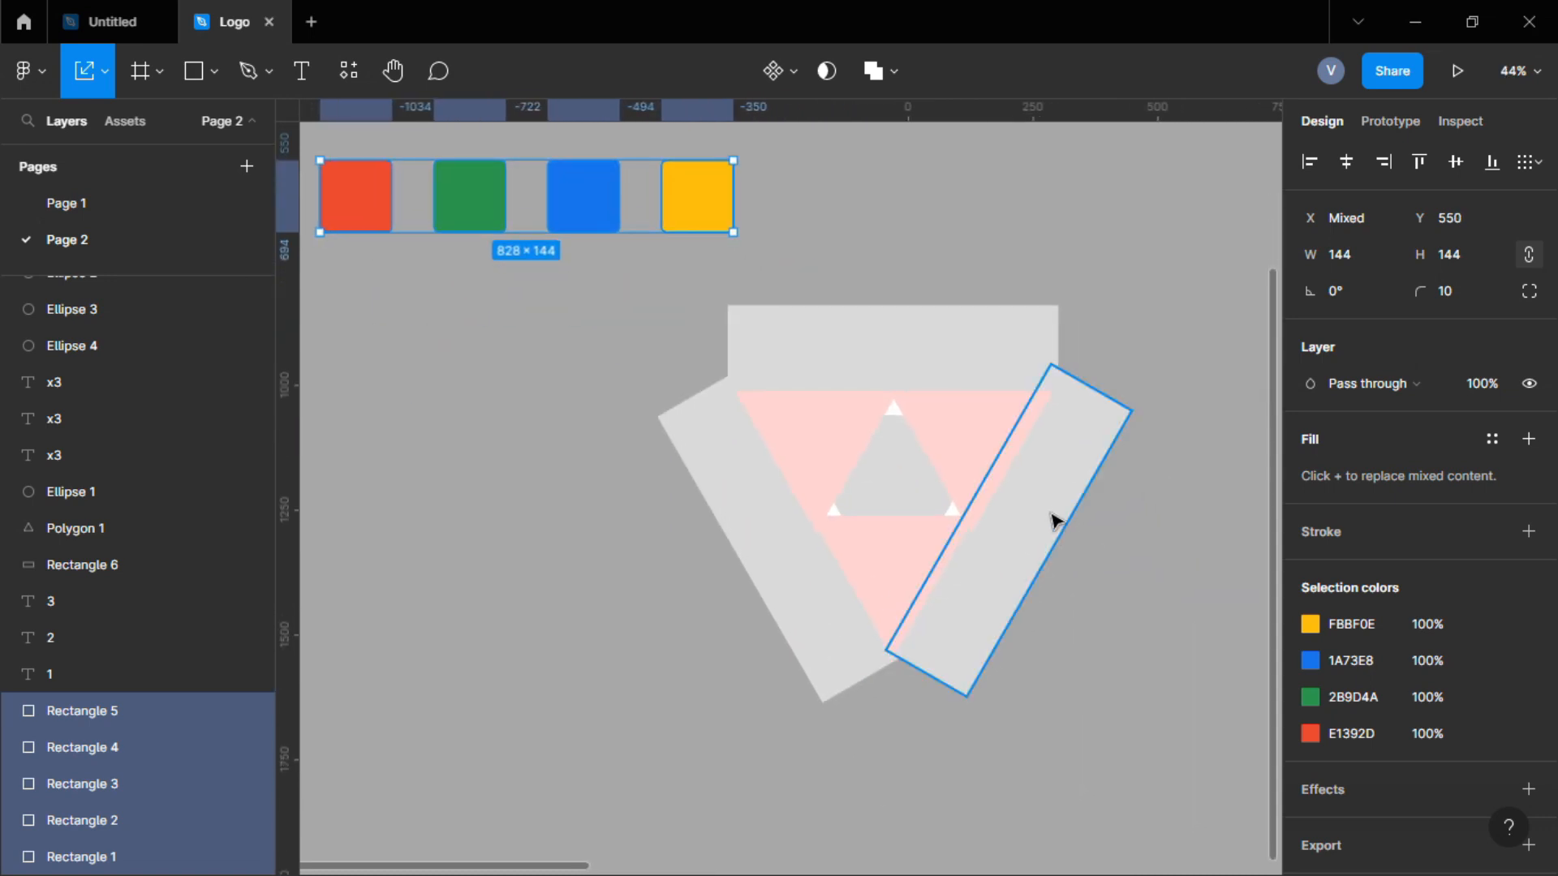
# Move Rectangles 7, 8 and 9 above the three triangles in the layer order.
pyautogui.click(897, 361)
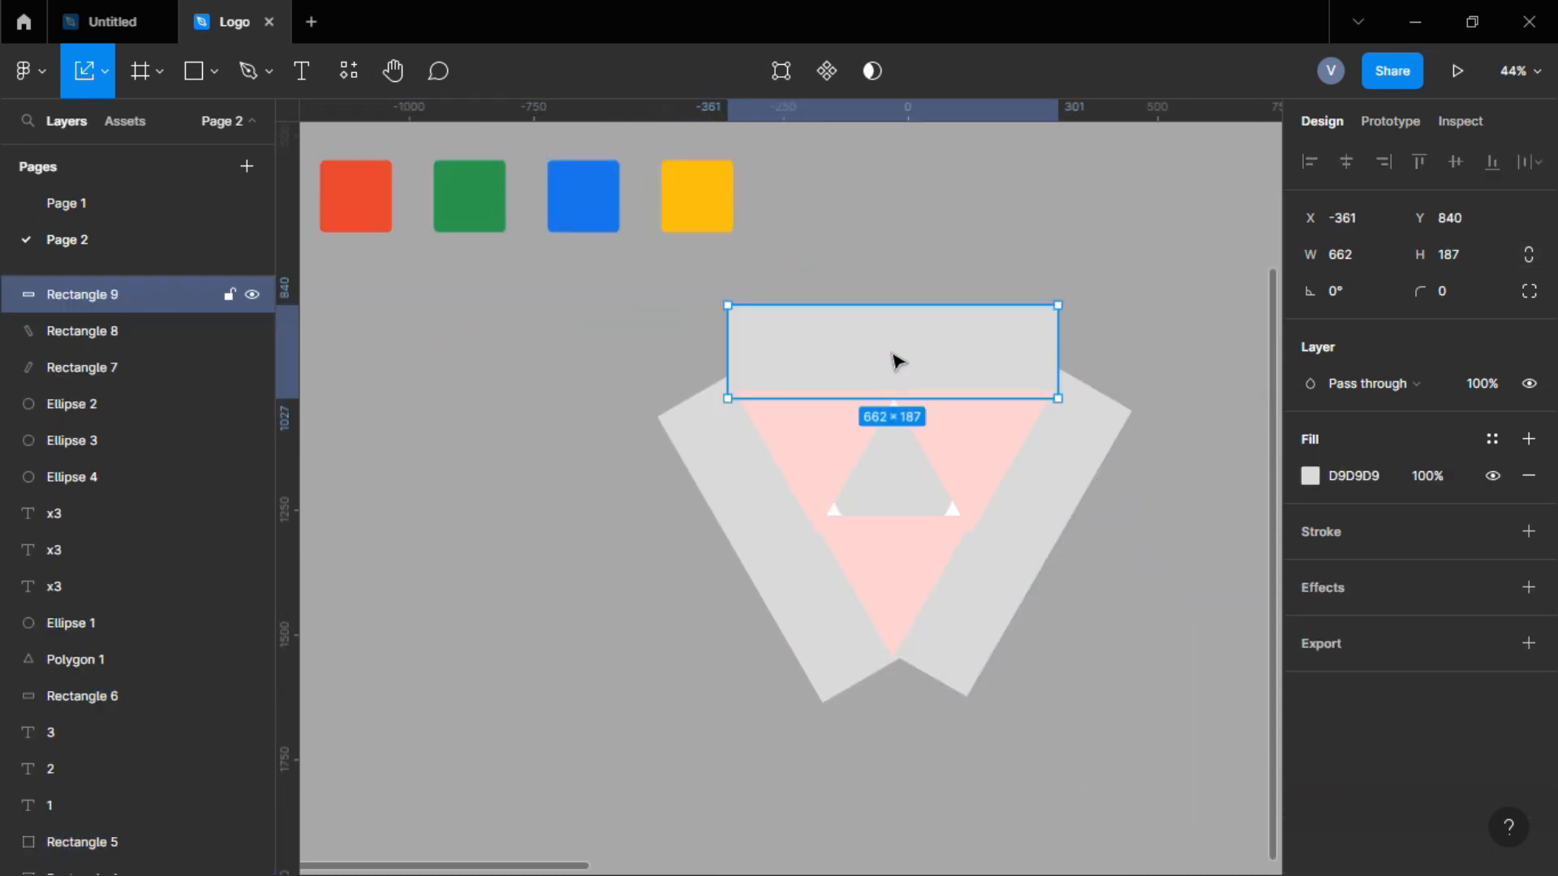
pyautogui.scroll(-1, 896, 361)
pyautogui.click(976, 442)
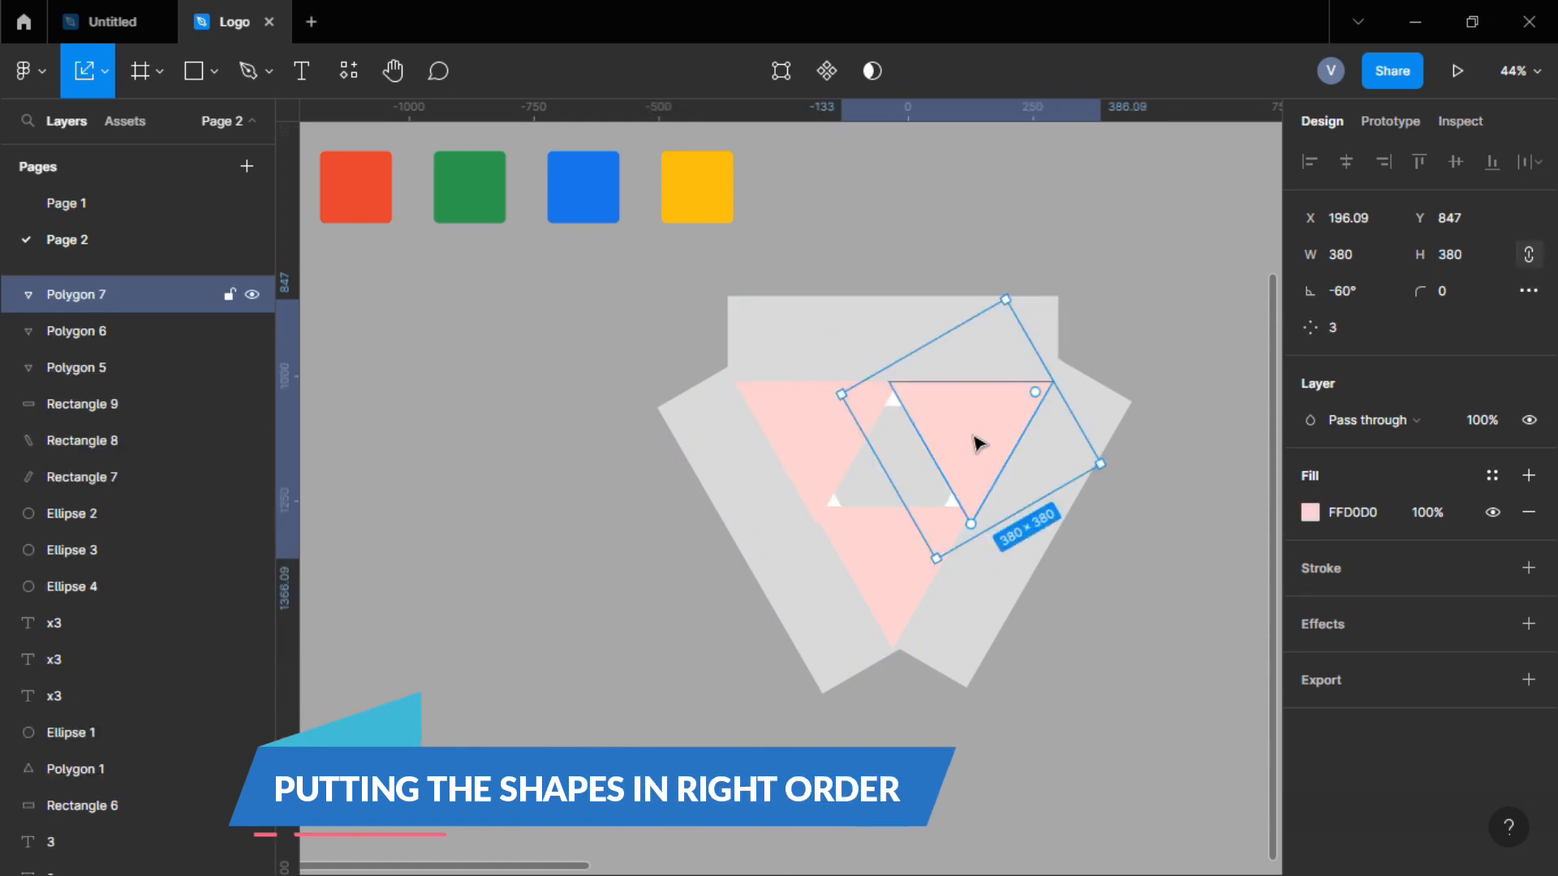
pyautogui.click(95, 417)
pyautogui.keyDown('shift'); pyautogui.click(97, 474); pyautogui.keyUp('shift')
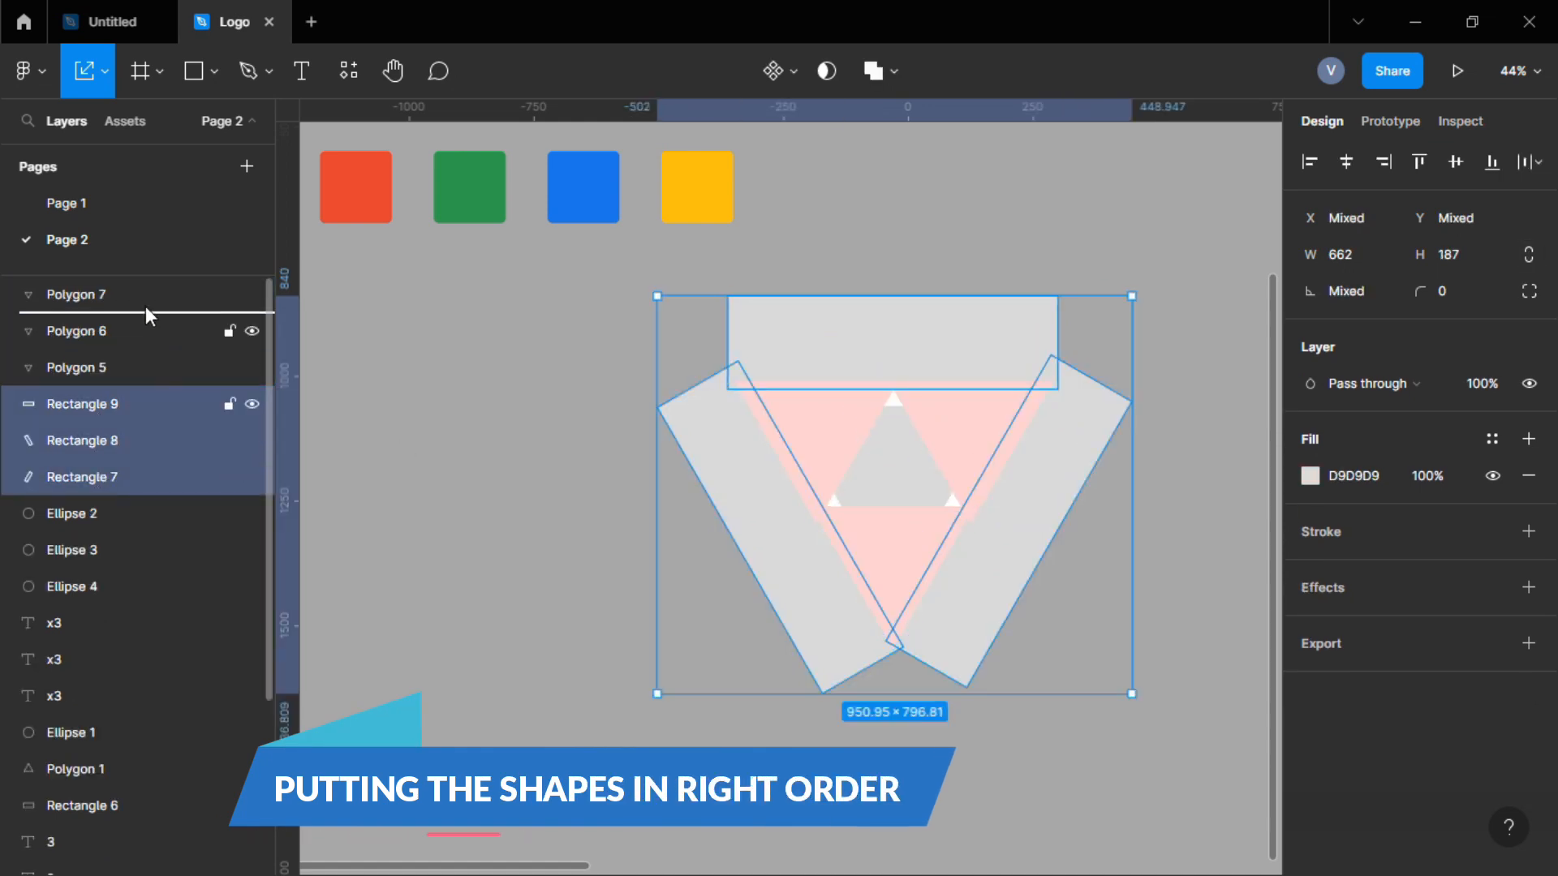
pyautogui.moveTo(145, 305); pyautogui.dragTo(142, 288)
# Move Ellipse 2 and Ellipse 3 above all other shapes in the layer order.
pyautogui.click(149, 514)
pyautogui.keyDown('shift'); pyautogui.click(149, 550); pyautogui.keyUp('shift')
pyautogui.moveTo(149, 550); pyautogui.dragTo(177, 276)
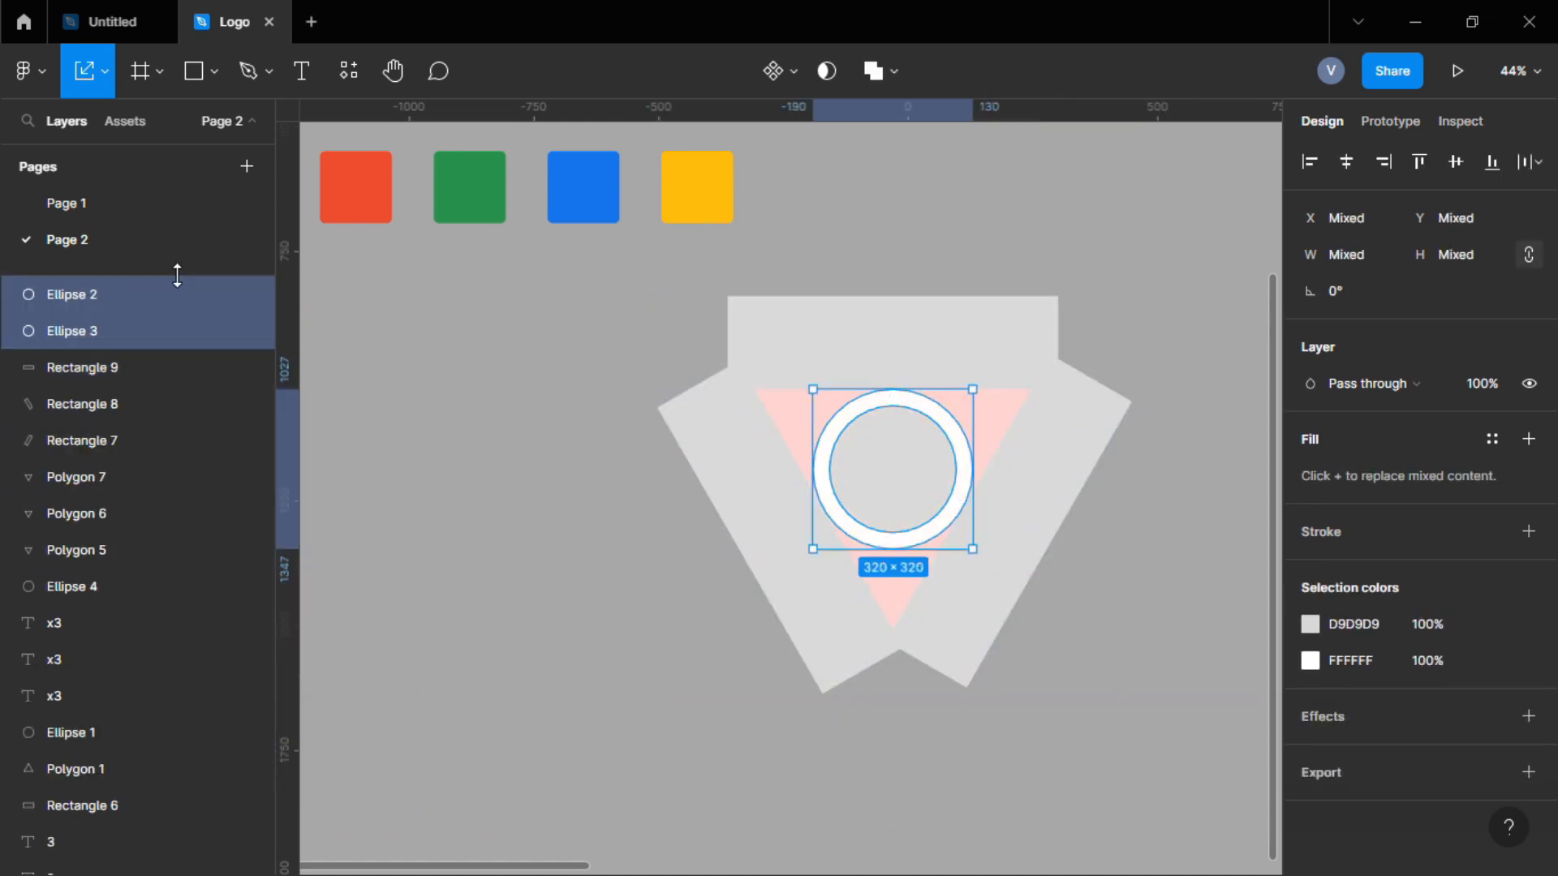
# Fill Rectangle 9 and the upper-left triangle, Polygon 6, with the red E1392D sampled from the swatch.
pyautogui.click(930, 360)
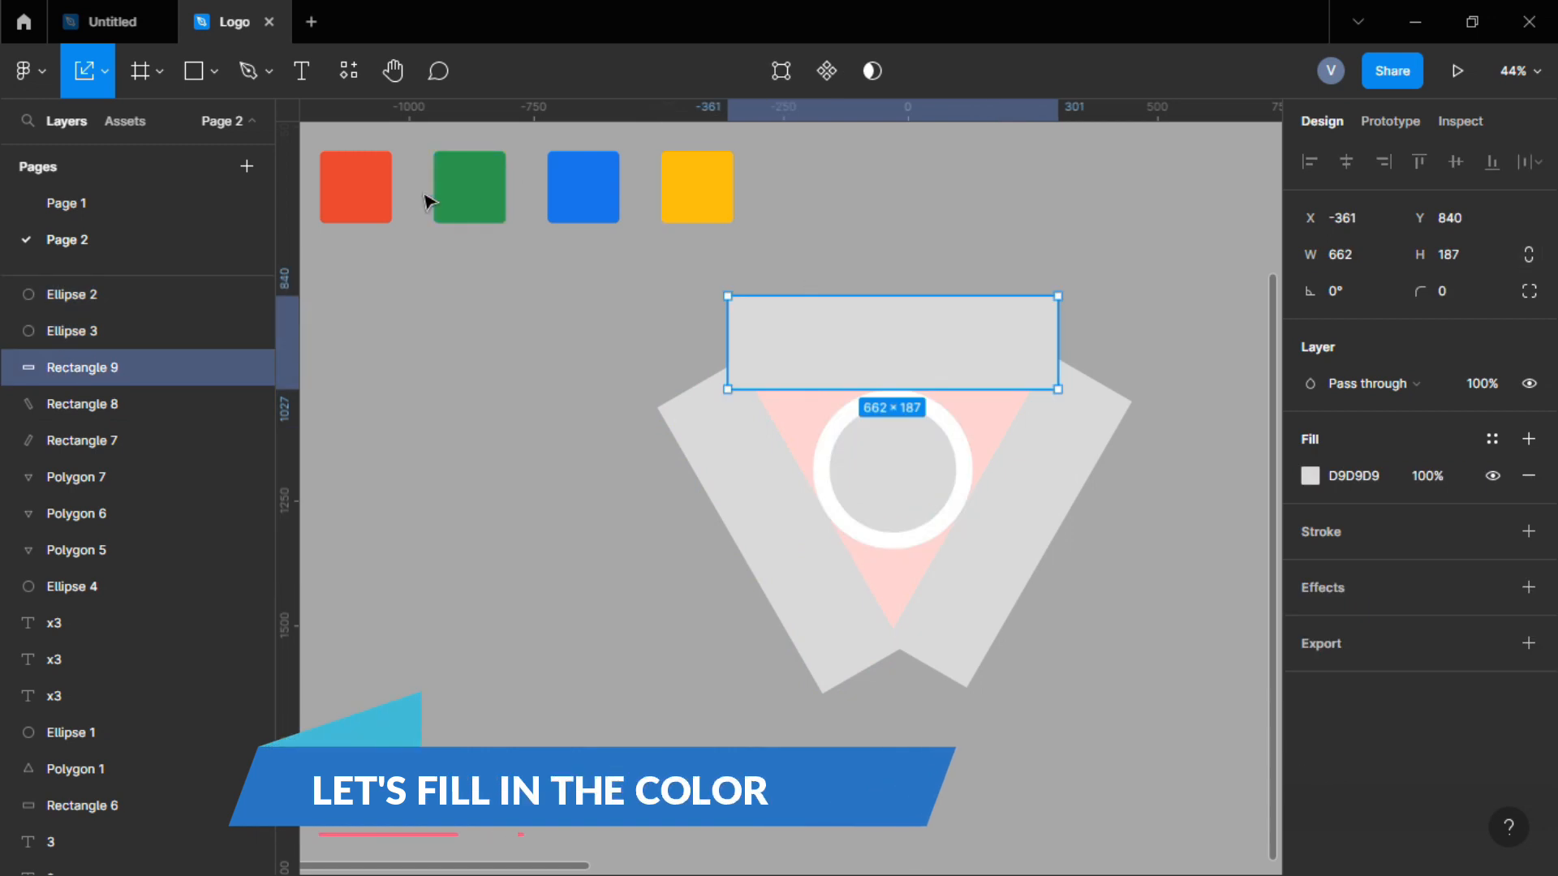
pyautogui.click(389, 185)
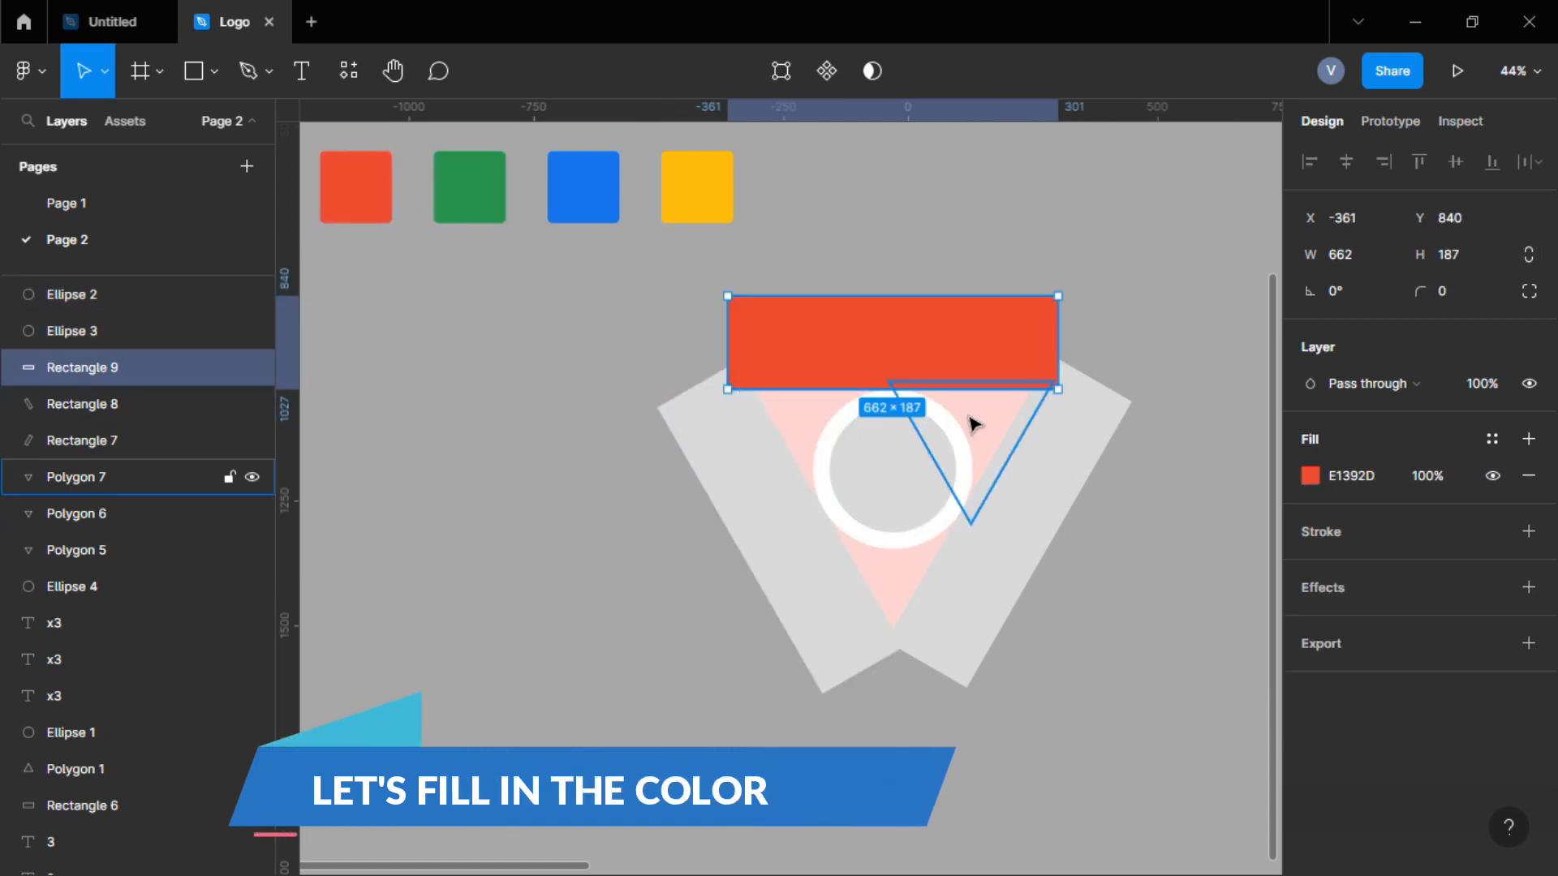
pyautogui.click(814, 421)
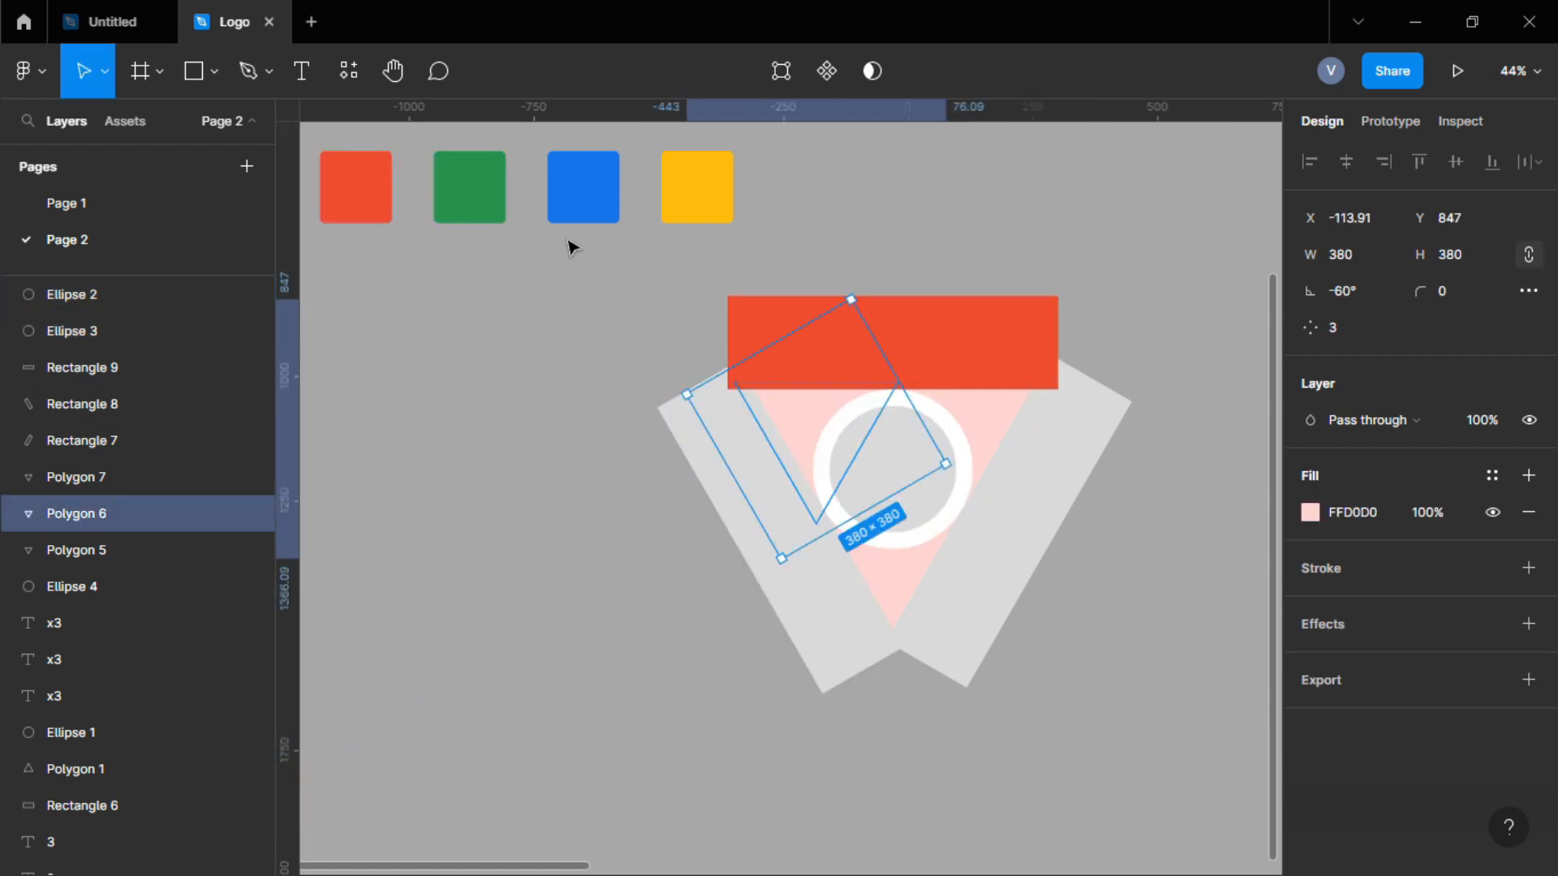
pyautogui.press('i')
pyautogui.click(357, 187)
# Fill Rectangle 8 and the lower triangle, Polygon 5, with the green 2B9D4A sampled from the swatch.
pyautogui.click(836, 596)
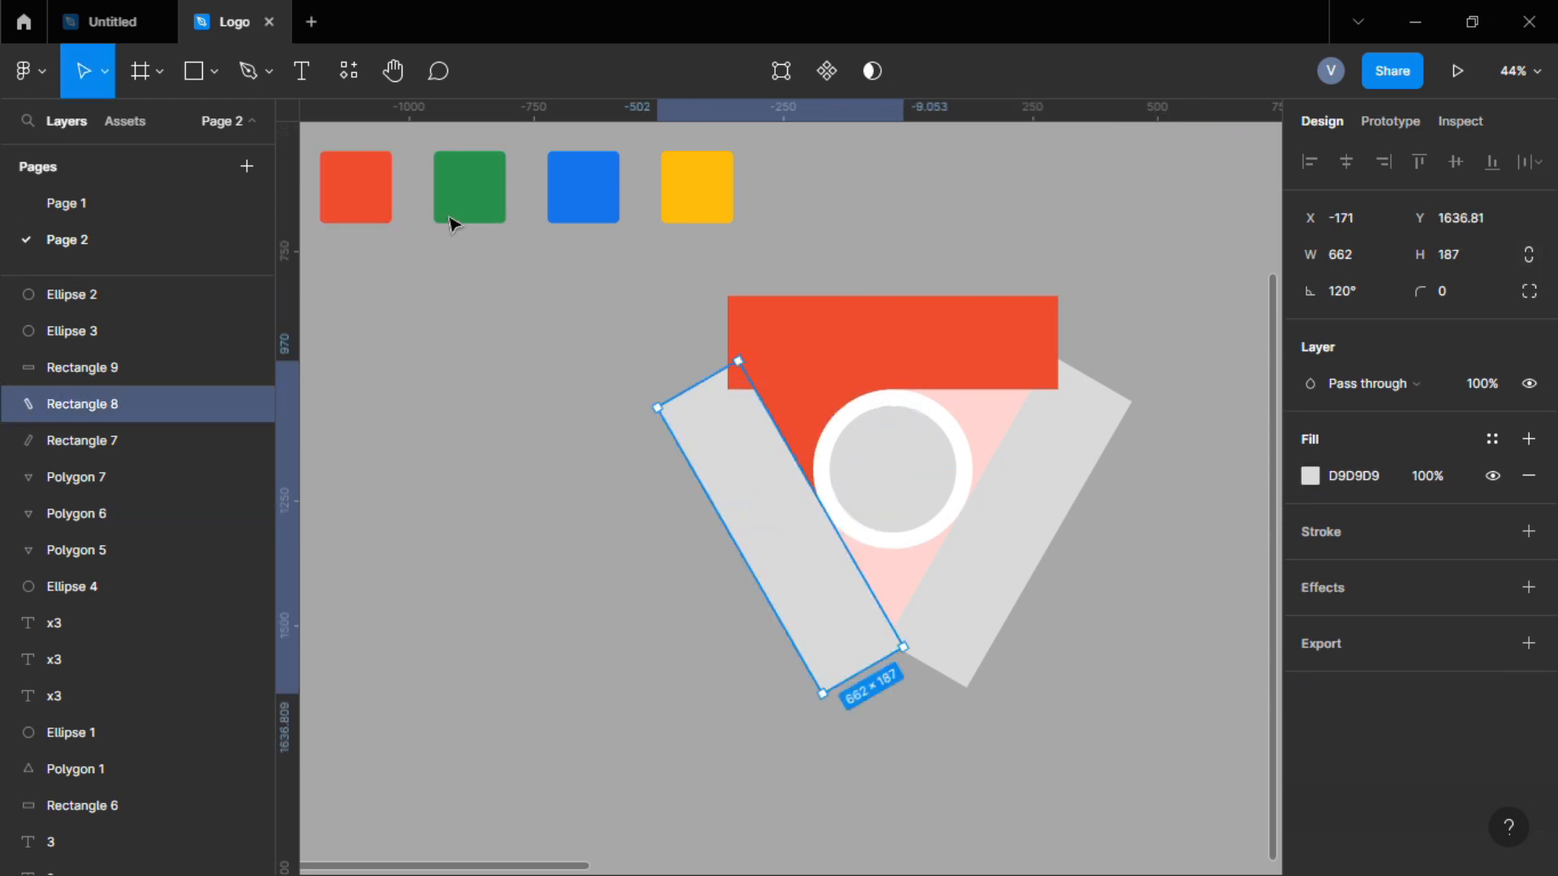
pyautogui.press('i')
pyautogui.click(464, 188)
pyautogui.click(888, 566)
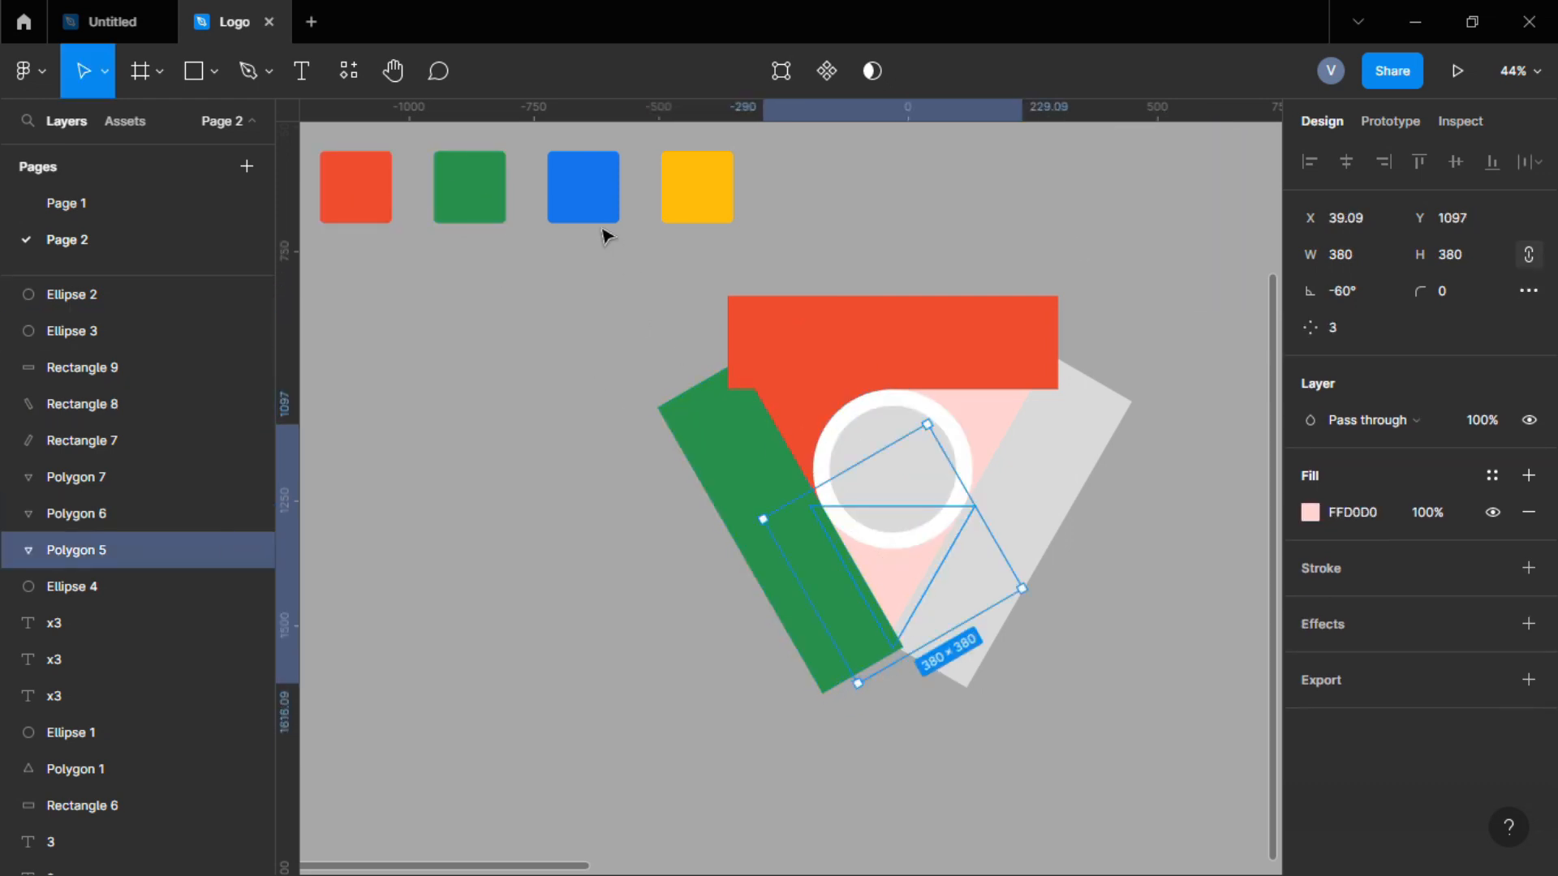
pyautogui.press('i')
pyautogui.click(480, 162)
# Fill Rectangle 7 and the upper-right triangle, Polygon 7, with the yellow FBBF0E sampled from the swatch.
pyautogui.click(1071, 462)
pyautogui.press('i')
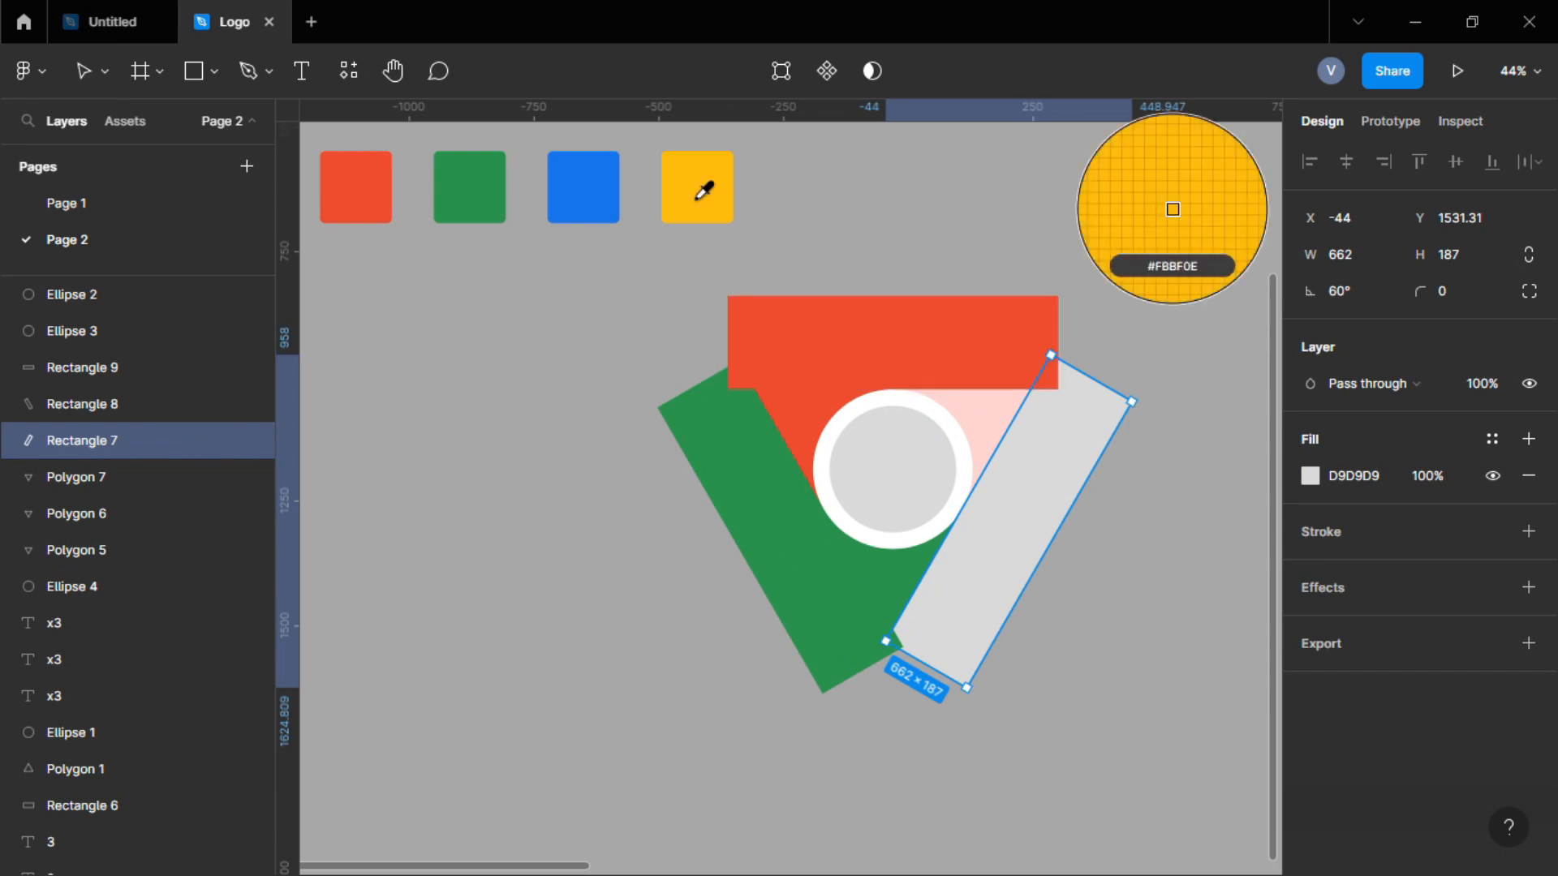
pyautogui.click(698, 187)
pyautogui.click(1006, 428)
pyautogui.press('i')
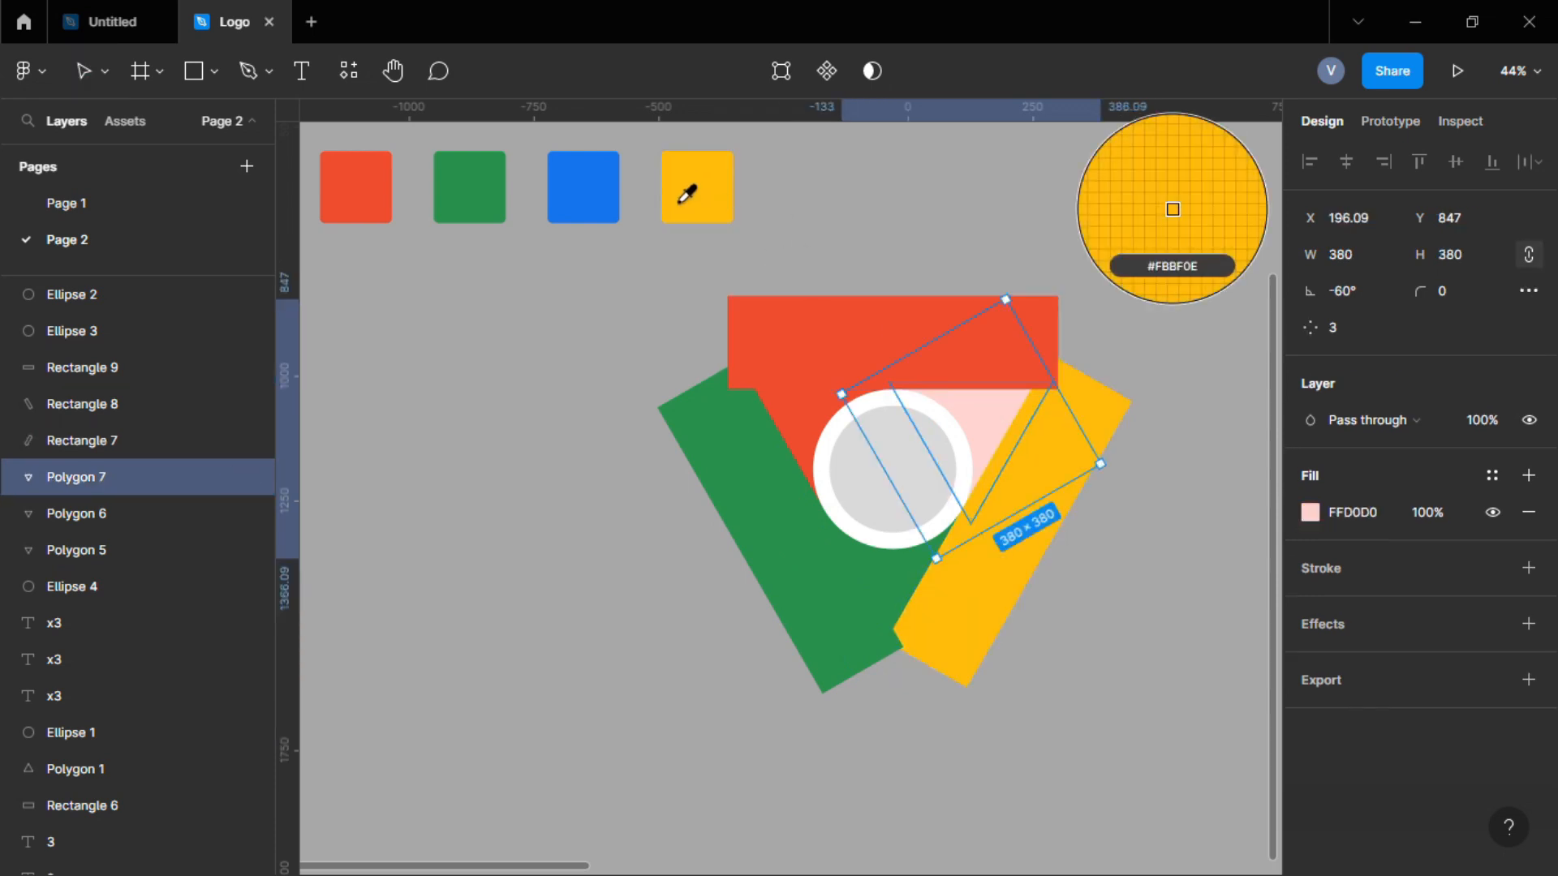
pyautogui.click(685, 206)
# Fill the inner circle, Ellipse 2, with the blue 1A73E8 sampled from the swatch.
pyautogui.click(843, 465)
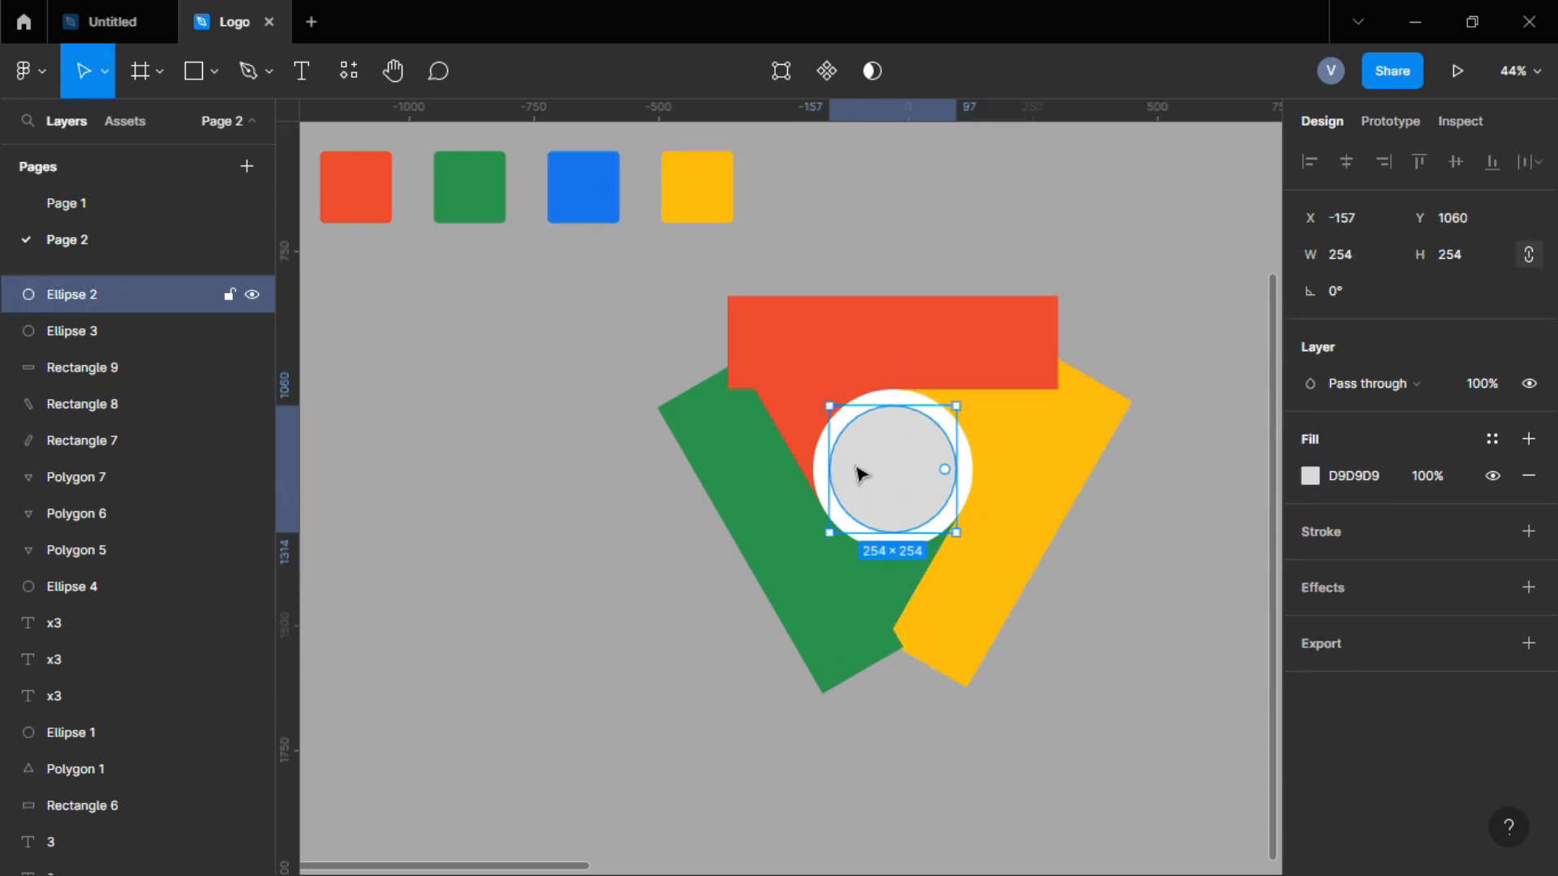
pyautogui.press('i')
pyautogui.click(584, 194)
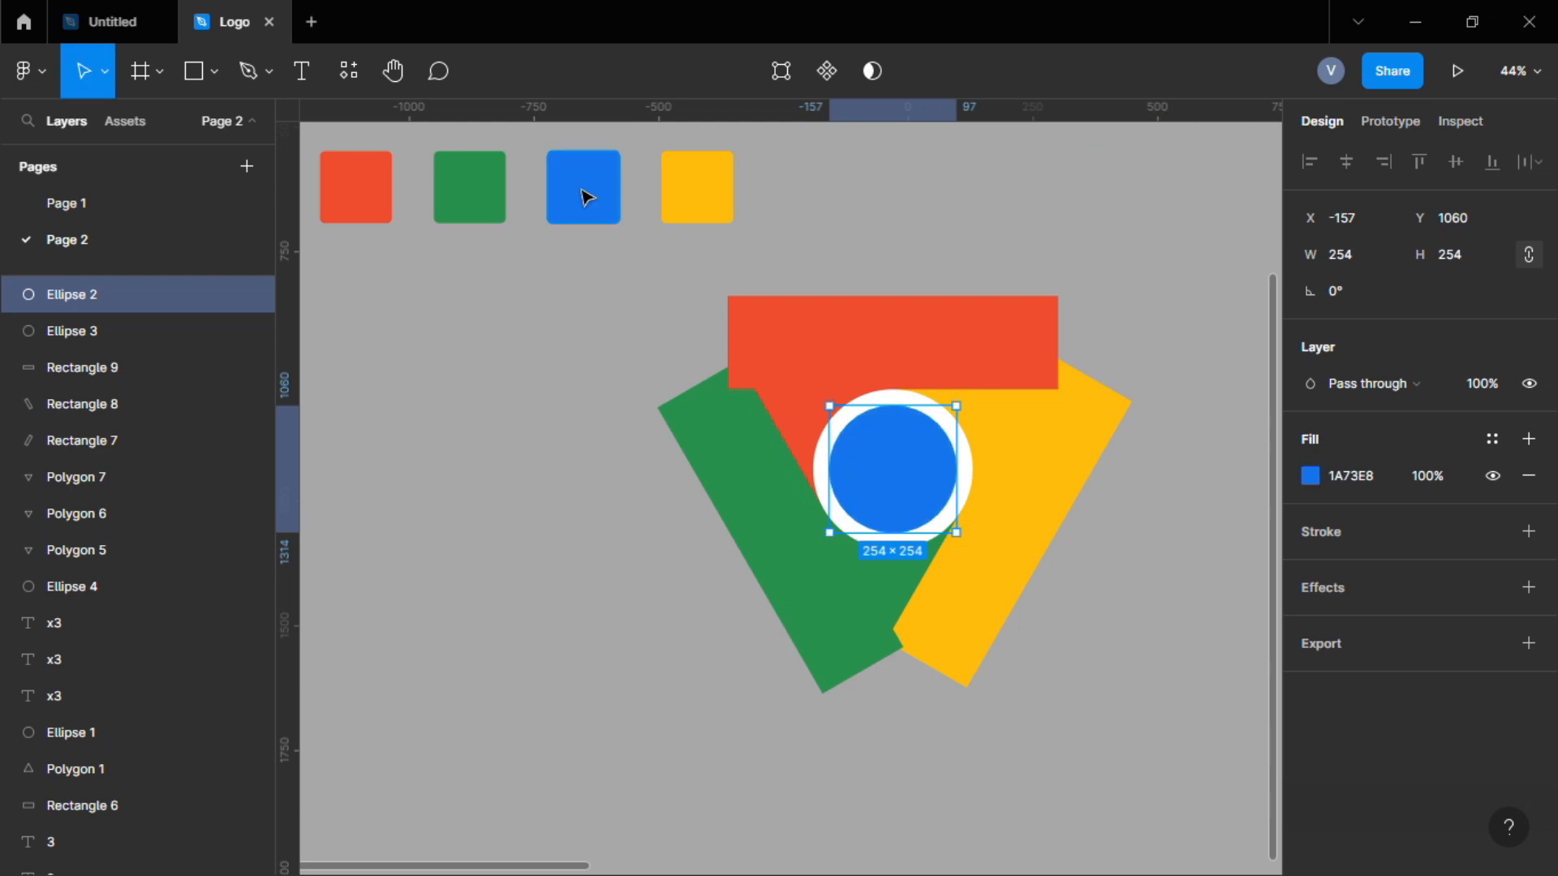
# Select all the logo shapes and mask them with the large circle at the back, Ellipse 4.
pyautogui.click(1077, 241)
pyautogui.moveTo(576, 291); pyautogui.dragTo(1179, 732)
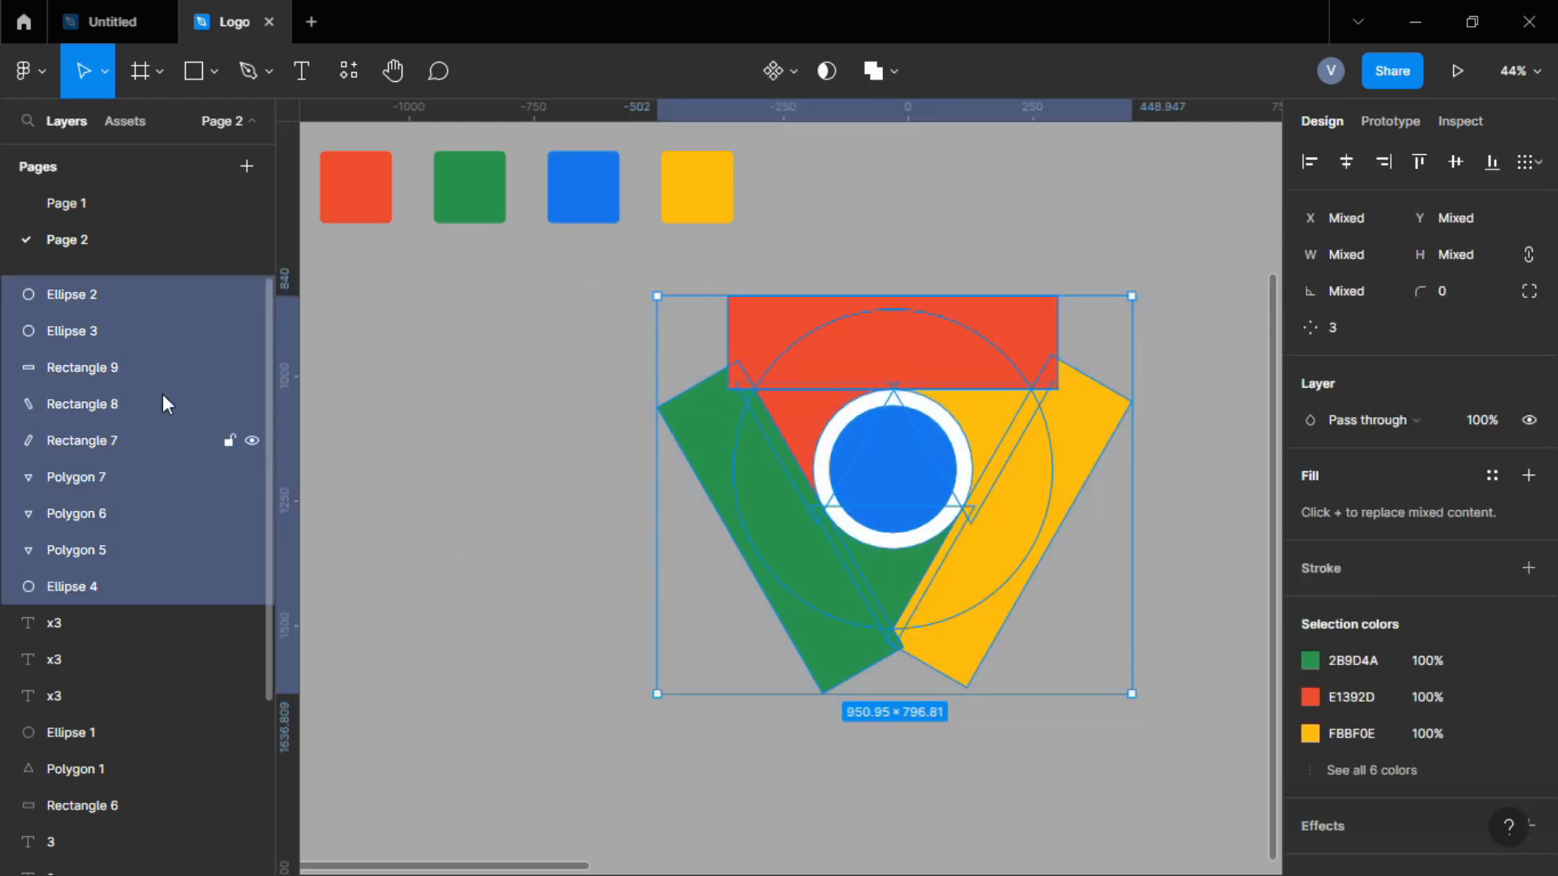
pyautogui.click(825, 70)
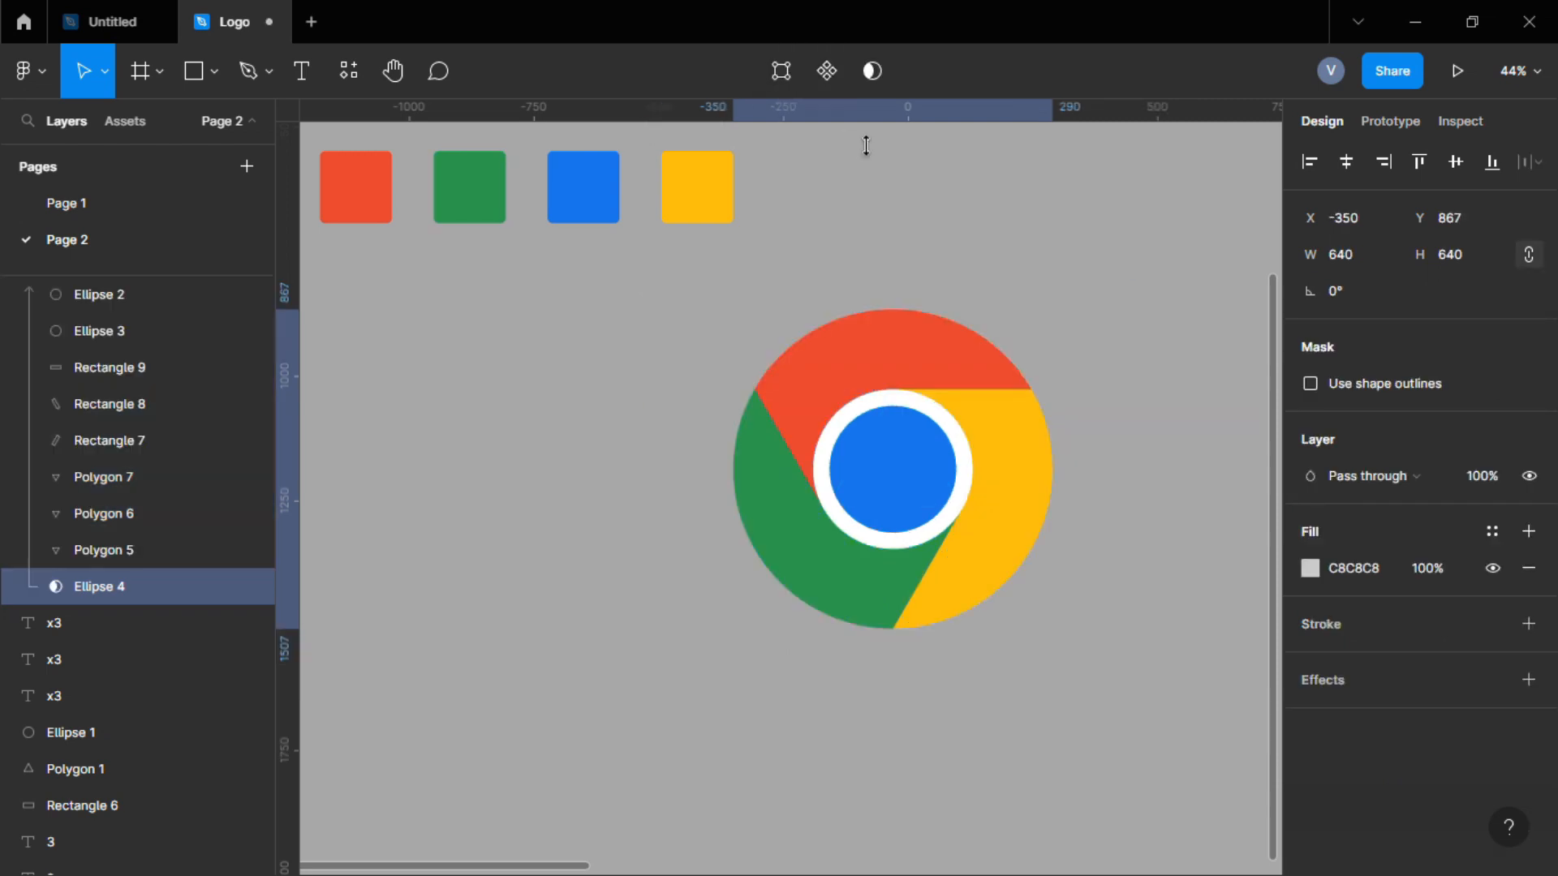
pyautogui.click(1163, 498)
# Hide the interface and examine the masked logo's edges and colour joins up close and as a whole.
pyautogui.hscroll(1, 1136, 519)
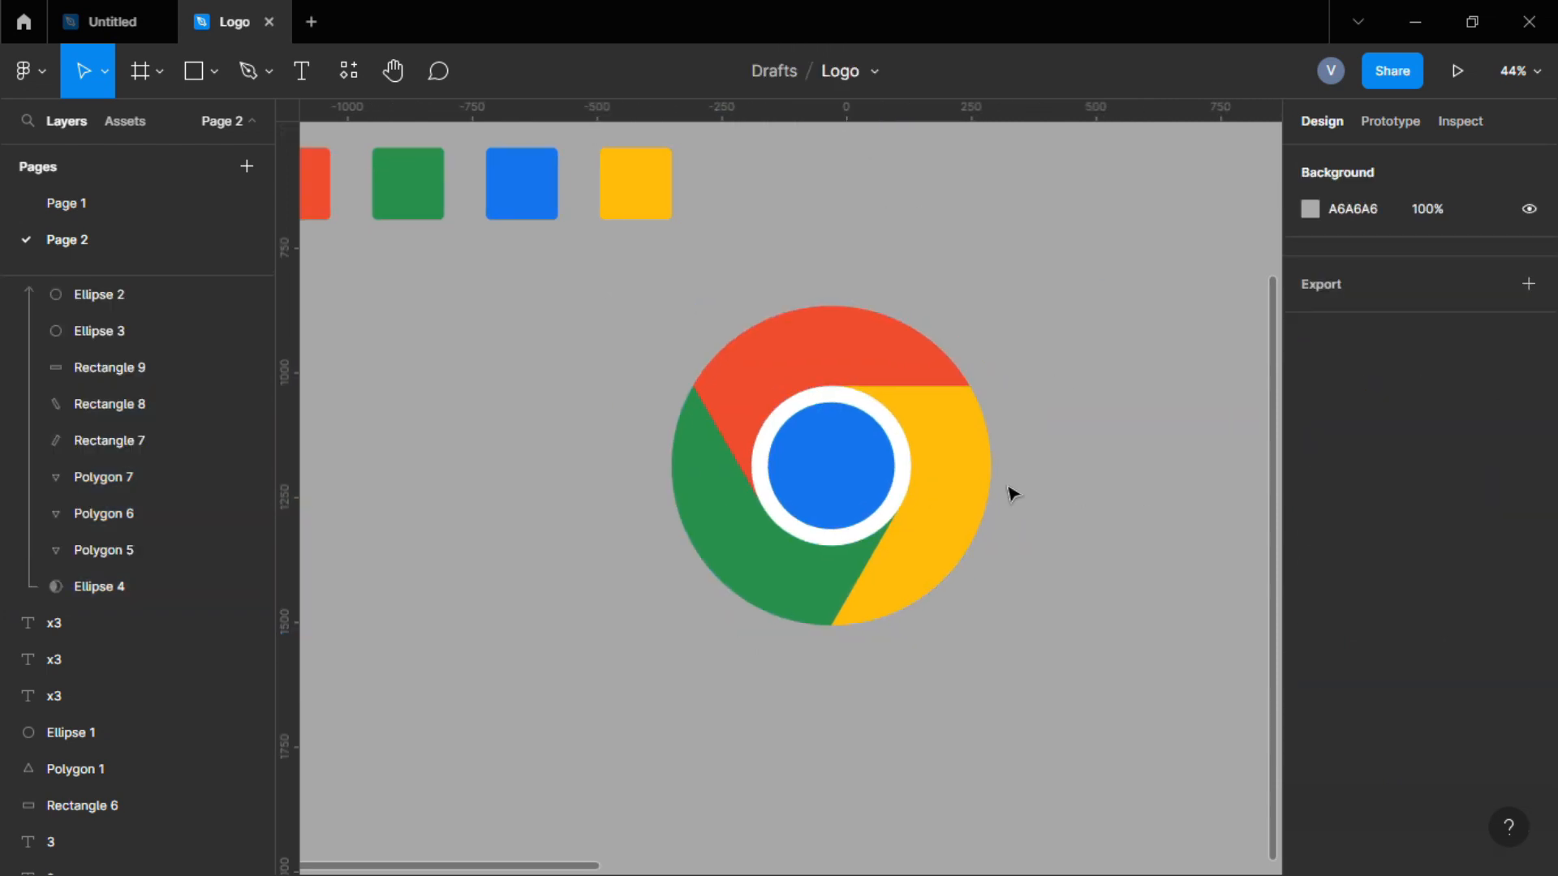
pyautogui.keyDown('ctrl'); pyautogui.scroll(5, 1009, 490); pyautogui.keyUp('ctrl')
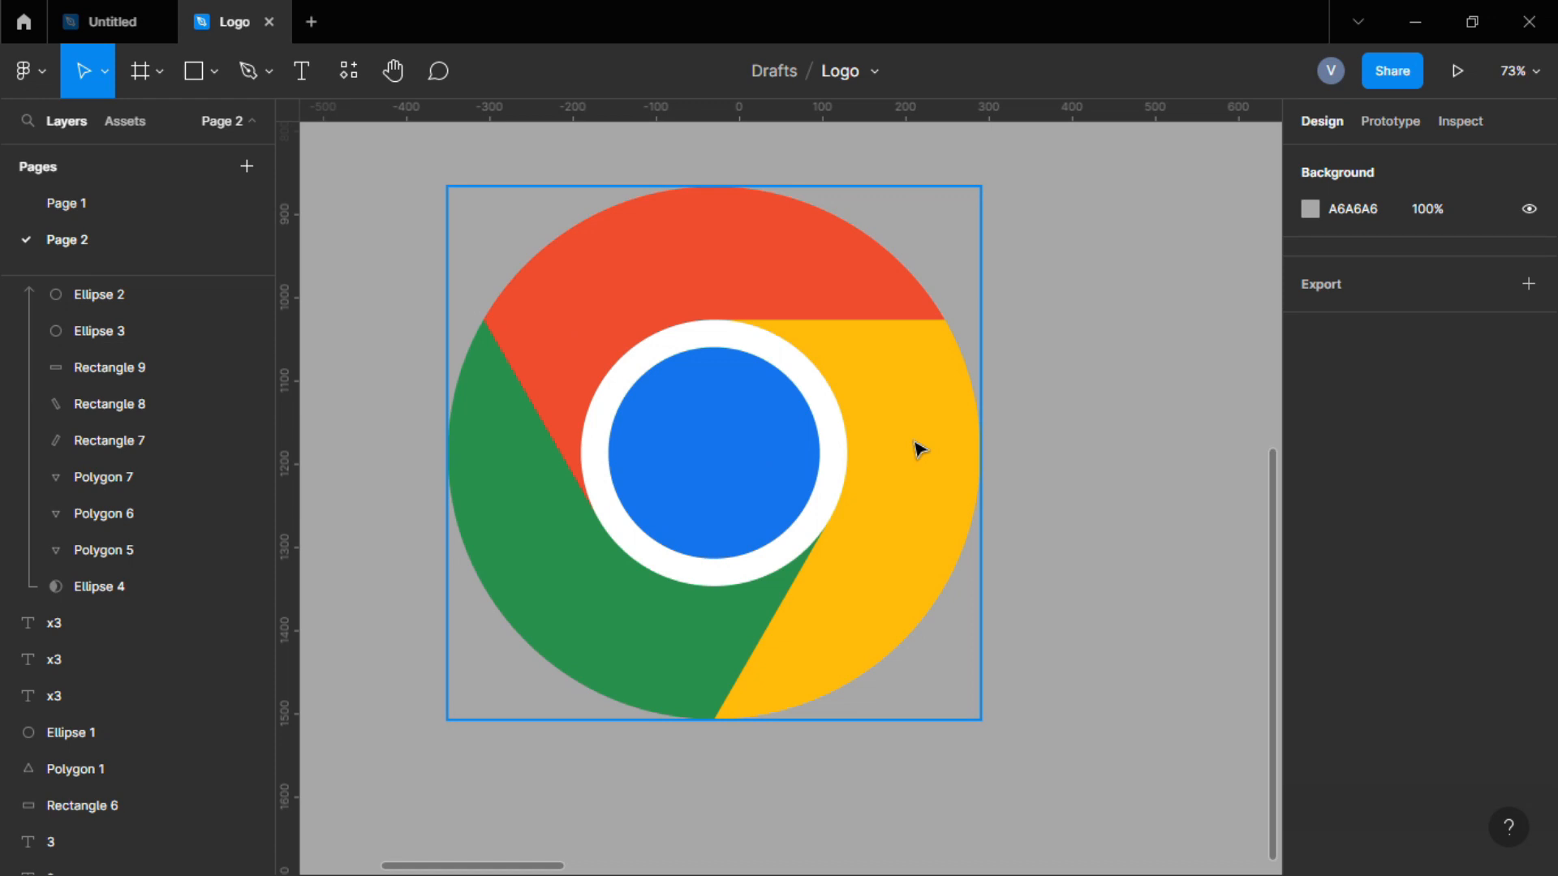
pyautogui.hotkey('ctrl', '\\')
pyautogui.keyDown('ctrl'); pyautogui.scroll(5, 775, 316); pyautogui.keyUp('ctrl')
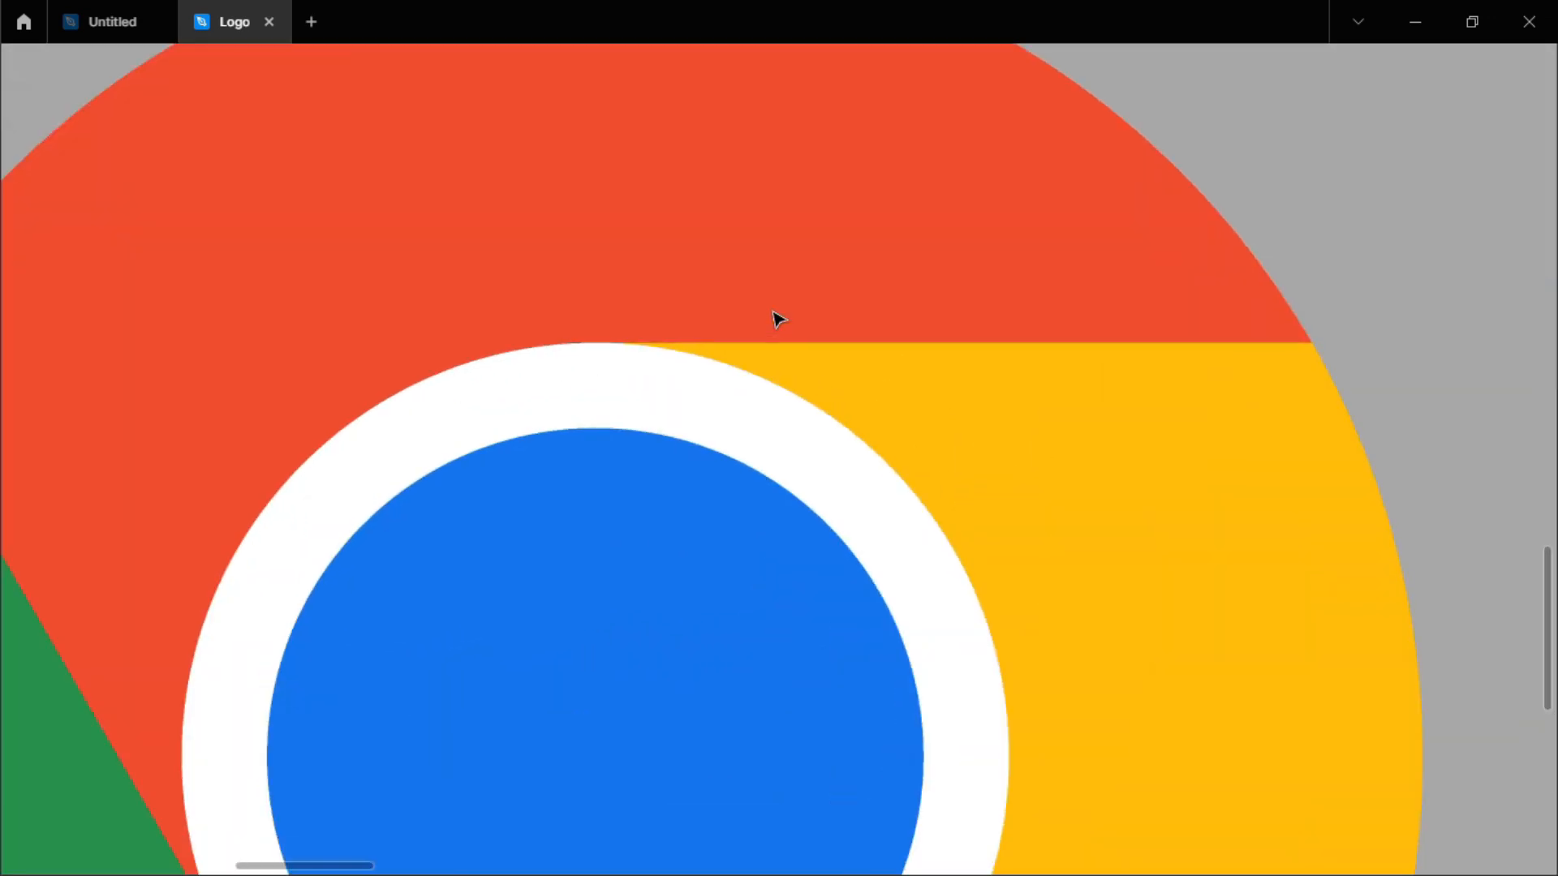
pyautogui.scroll(-6, 757, 454)
pyautogui.scroll(3, 853, 511)
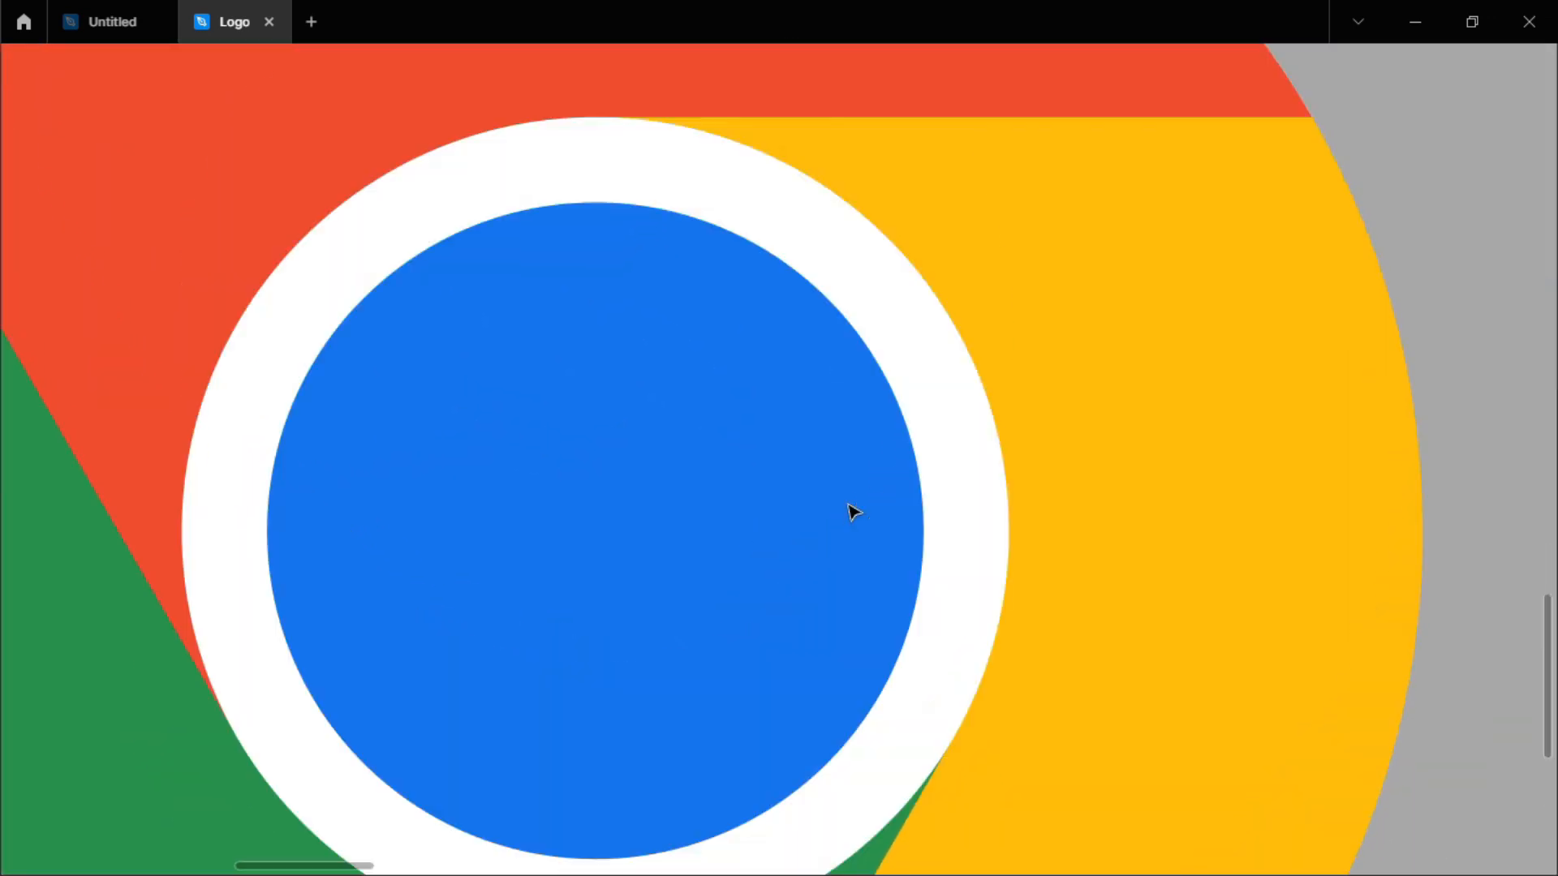
pyautogui.scroll(3, 824, 430)
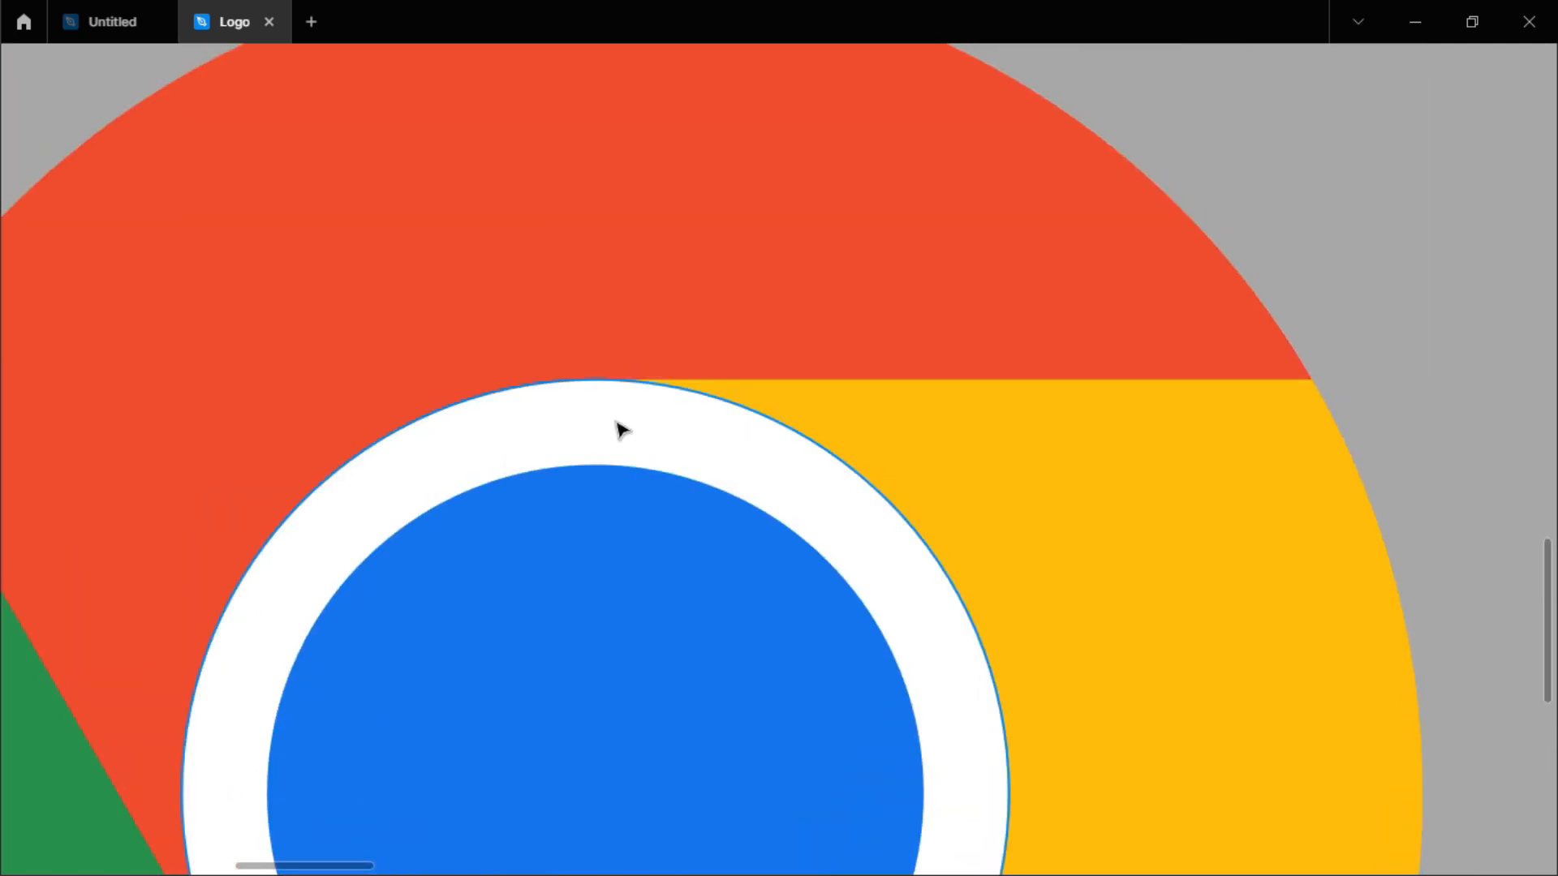
pyautogui.keyDown('ctrl'); pyautogui.scroll(-5, 621, 430); pyautogui.keyUp('ctrl')
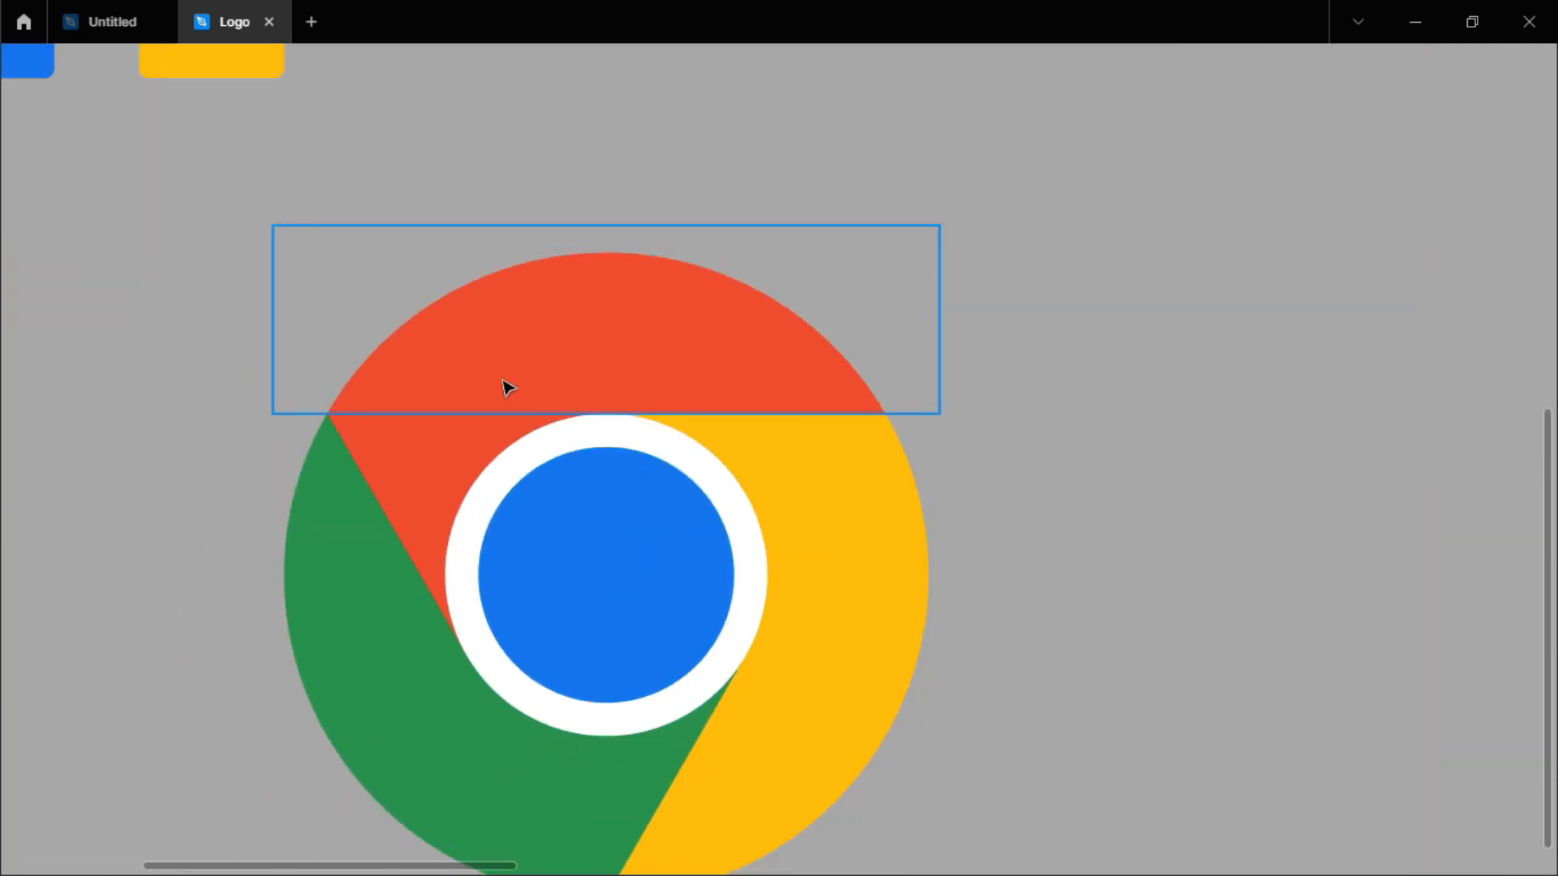
pyautogui.scroll(-2, 452, 600)
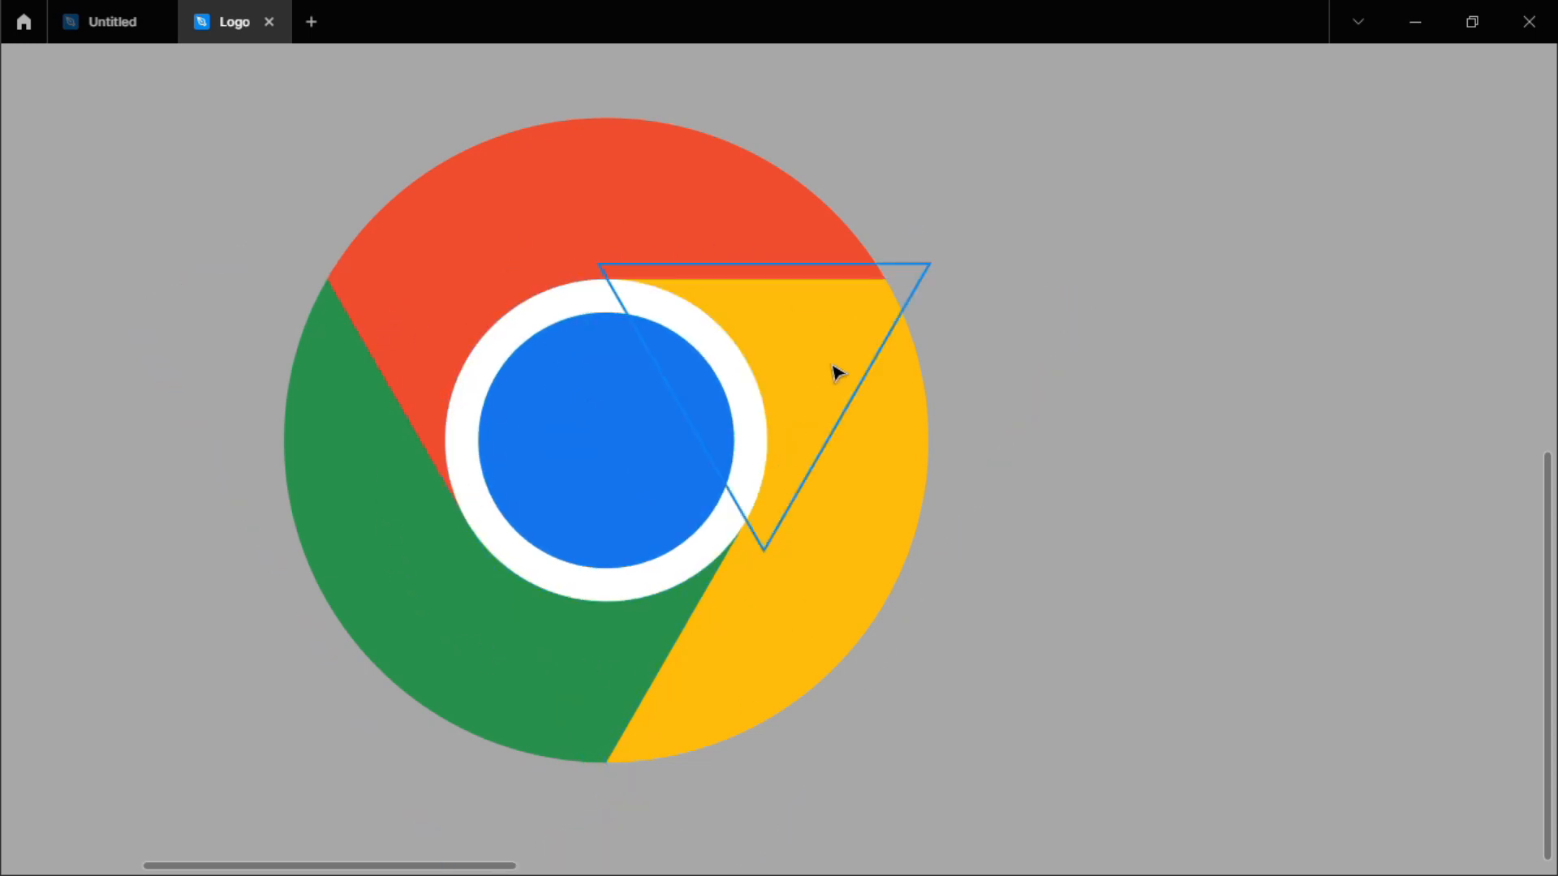
pyautogui.scroll(-3, 559, 377)
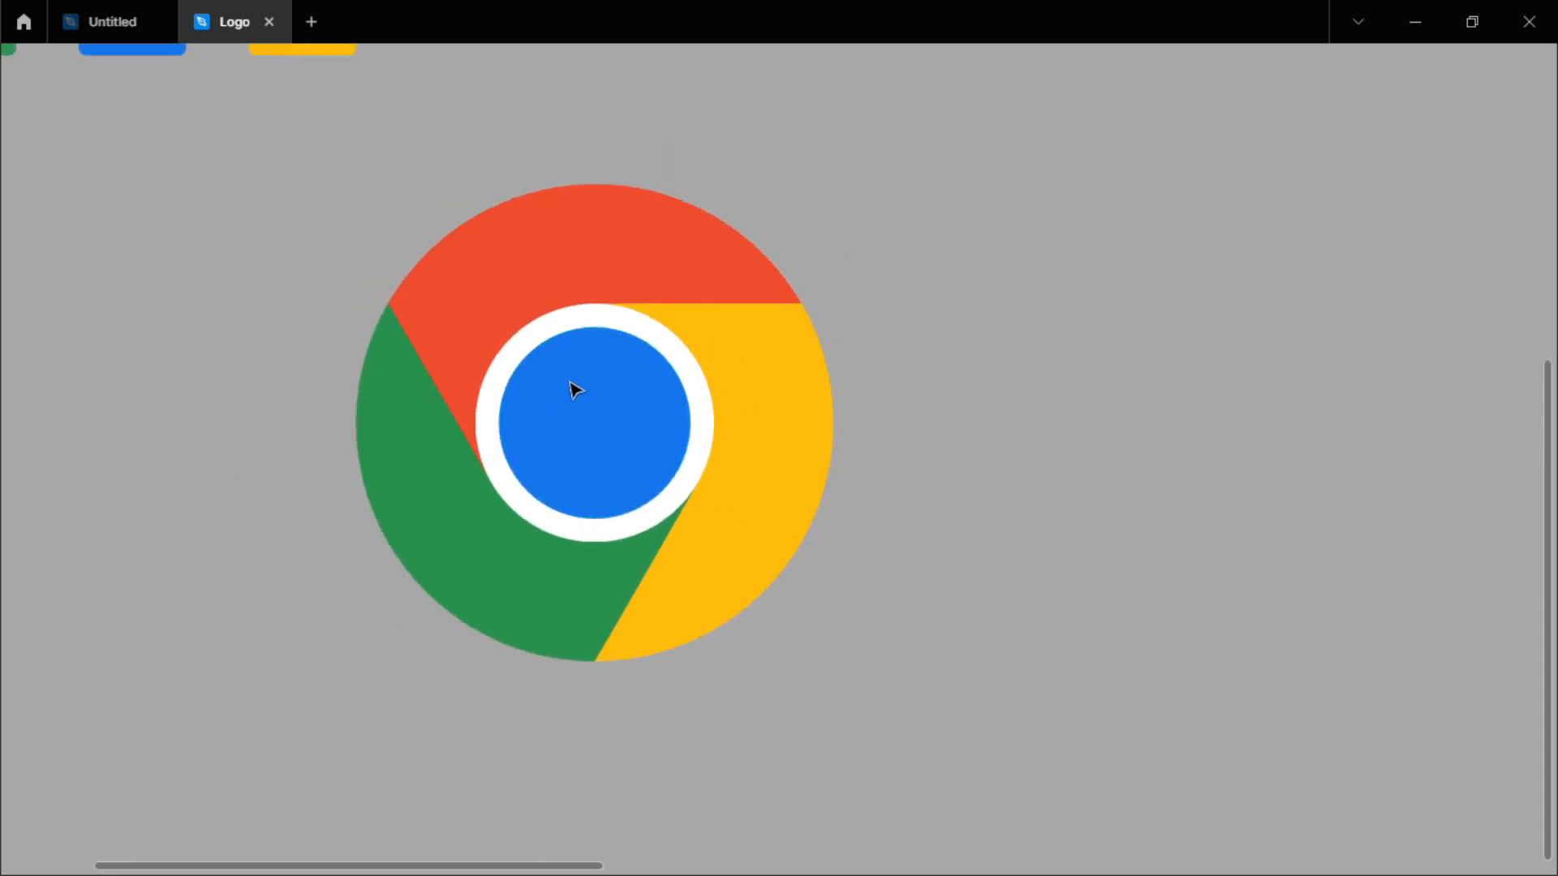
pyautogui.scroll(2, 584, 395)
pyautogui.moveTo(603, 490); pyautogui.dragTo(905, 504)
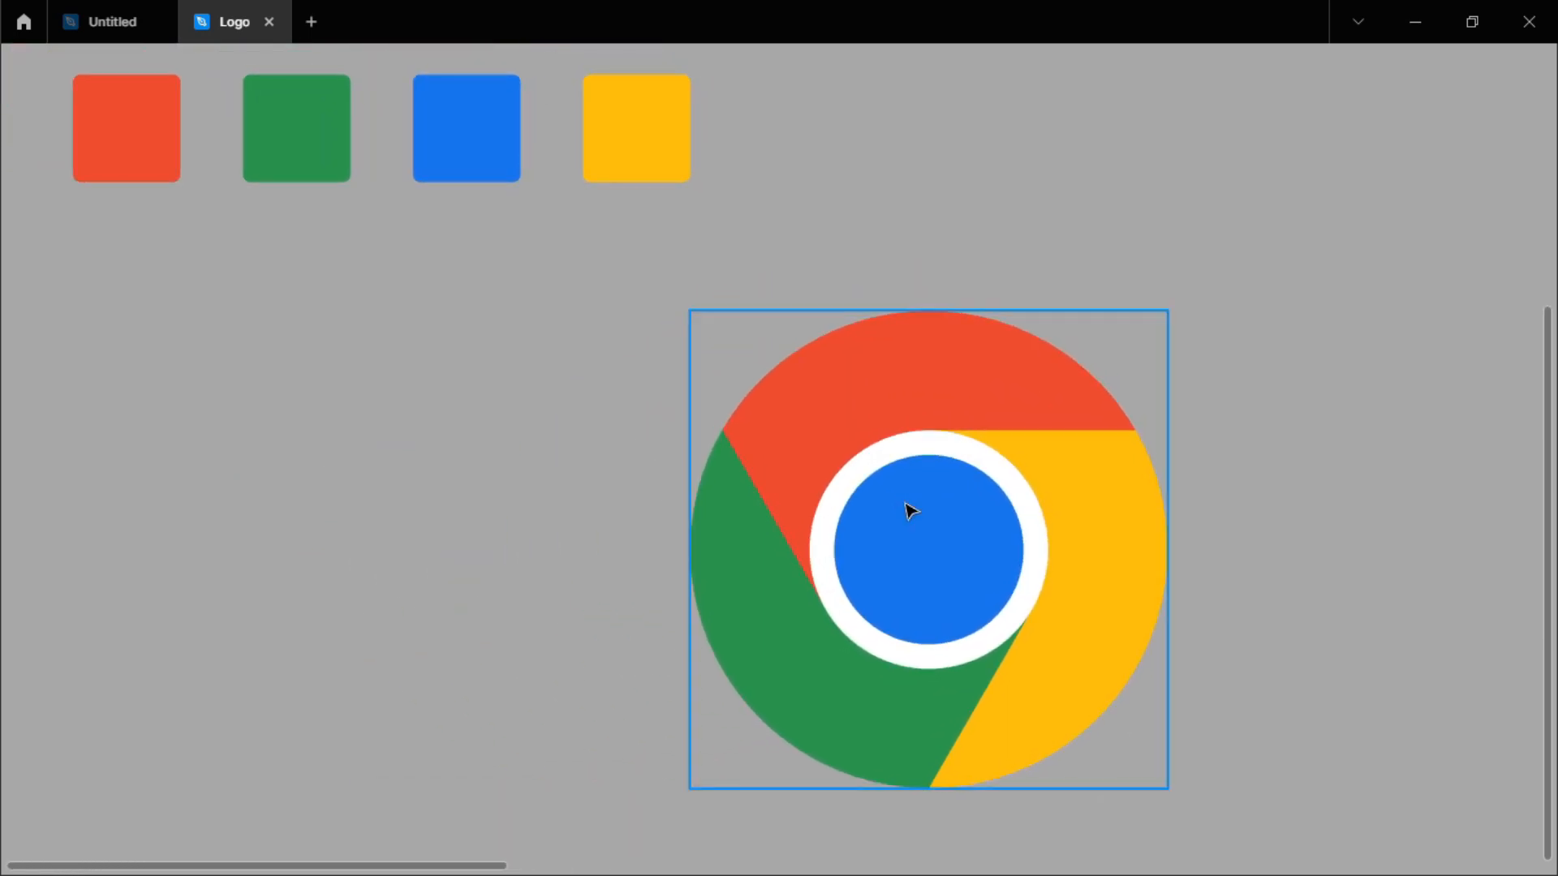